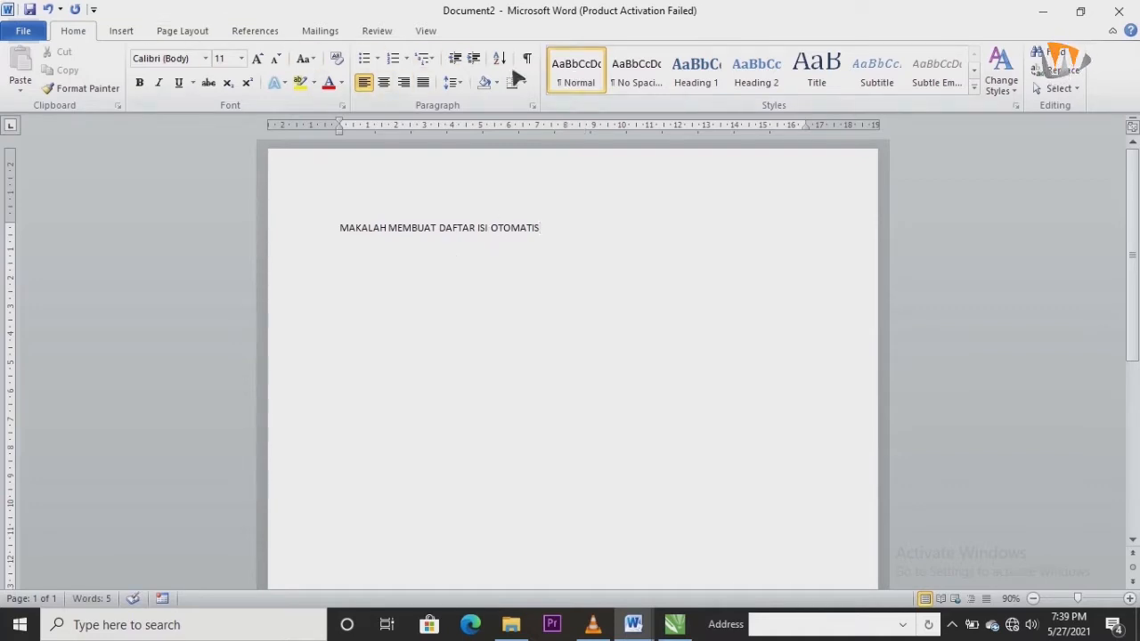
Step: Modify the Normal style to use the Times New Roman font at 12 pt
{"action": "right_click", "coordinate": [590, 79]}
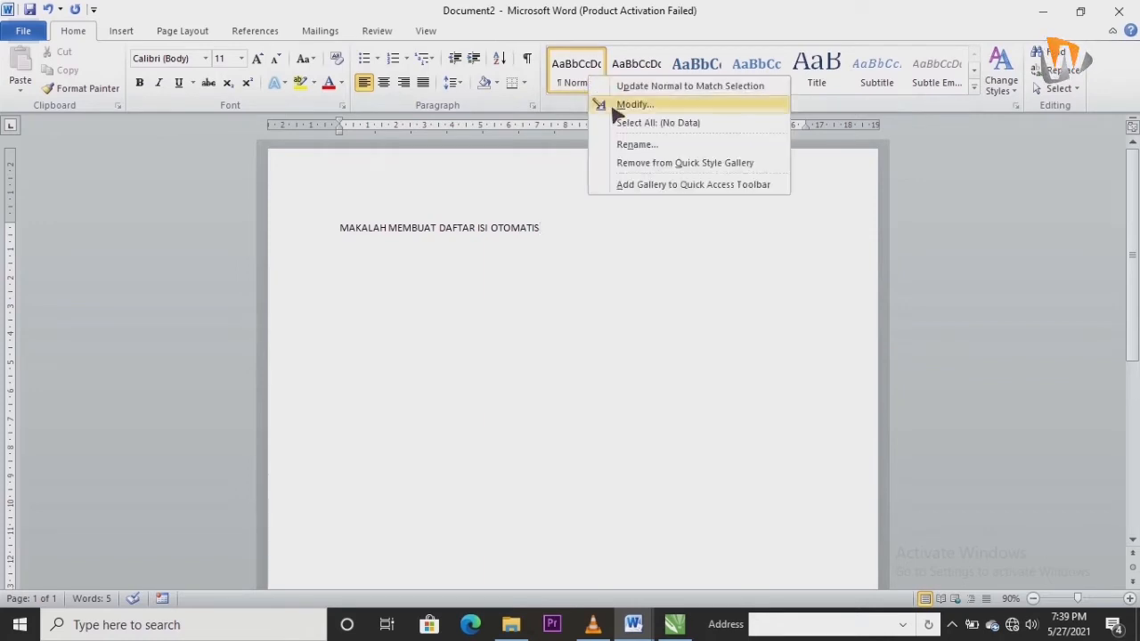
{"action": "left_click", "coordinate": [613, 109]}
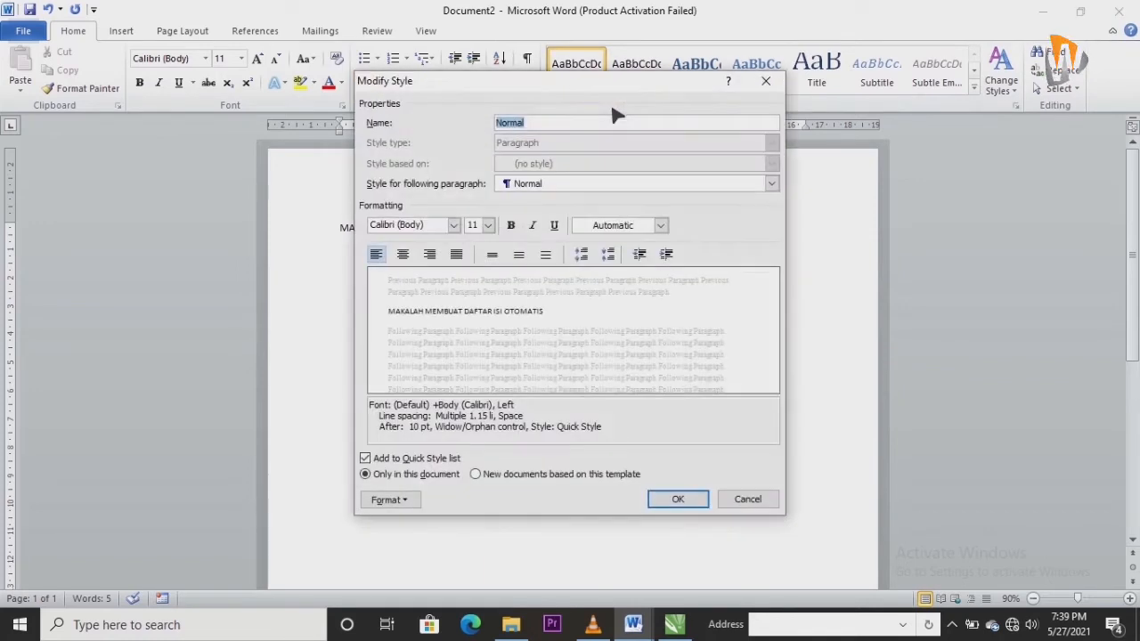
{"action": "left_click", "coordinate": [453, 226]}
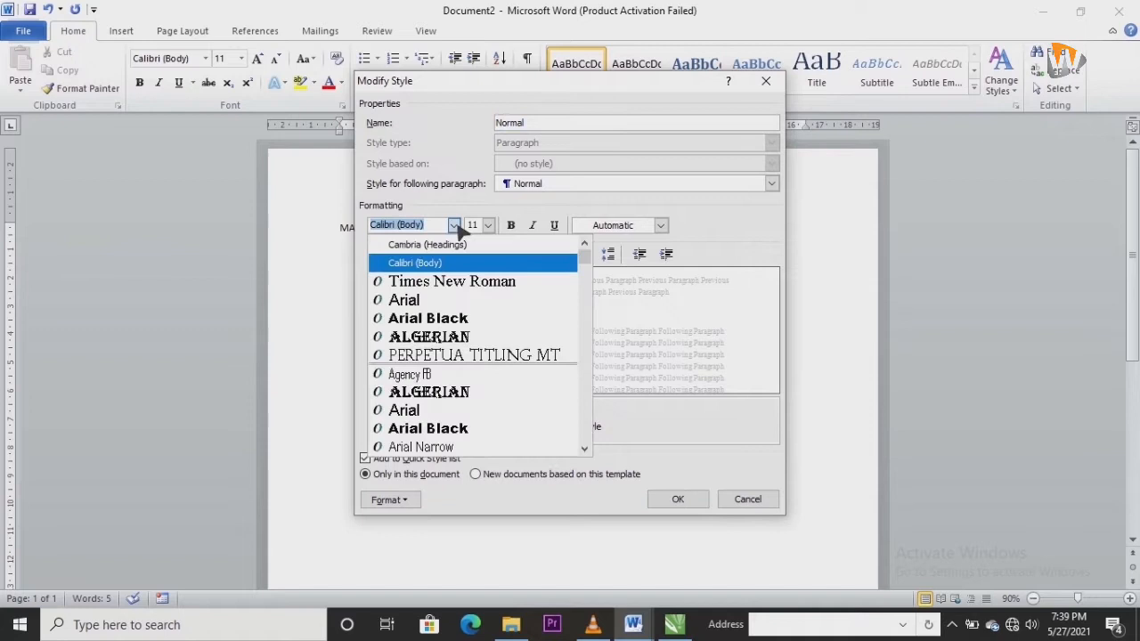
{"action": "left_click", "coordinate": [447, 282]}
{"action": "left_click", "coordinate": [488, 225]}
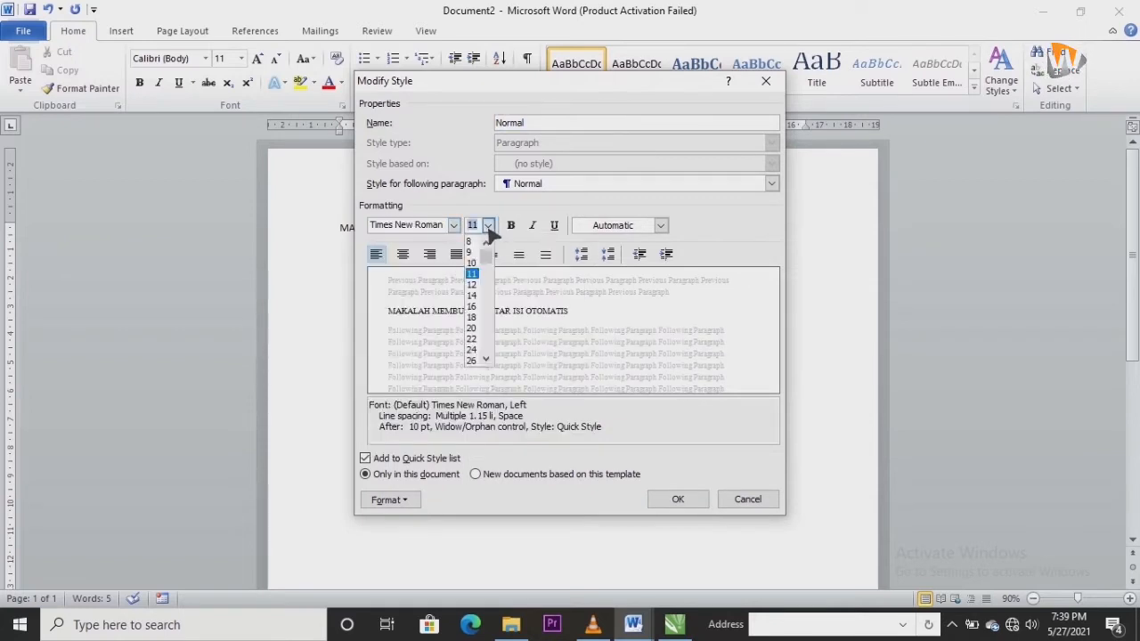
{"action": "left_click", "coordinate": [472, 285]}
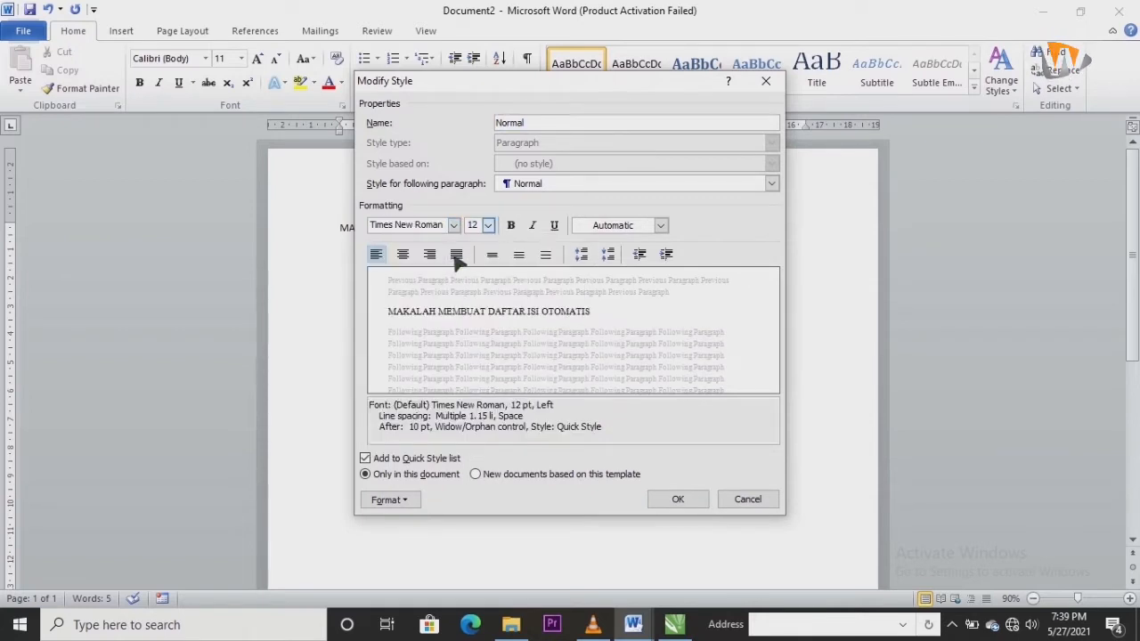
Step: Set the Normal style to justified alignment with 1.5 line spacing and apply the style changes
{"action": "left_click", "coordinate": [456, 256]}
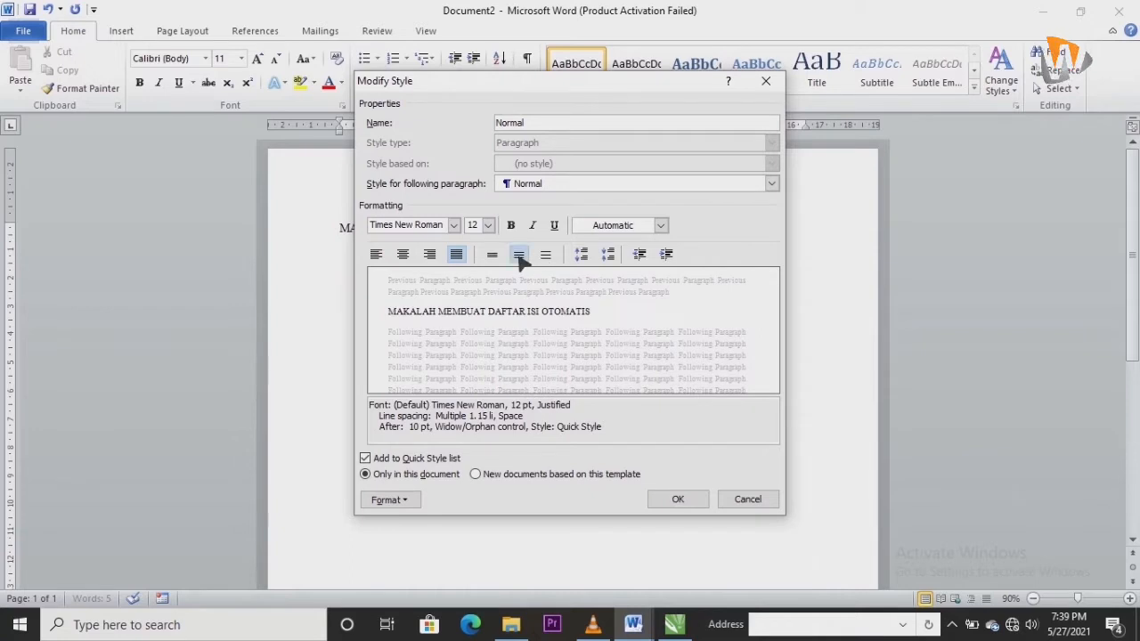
{"action": "left_click", "coordinate": [518, 255]}
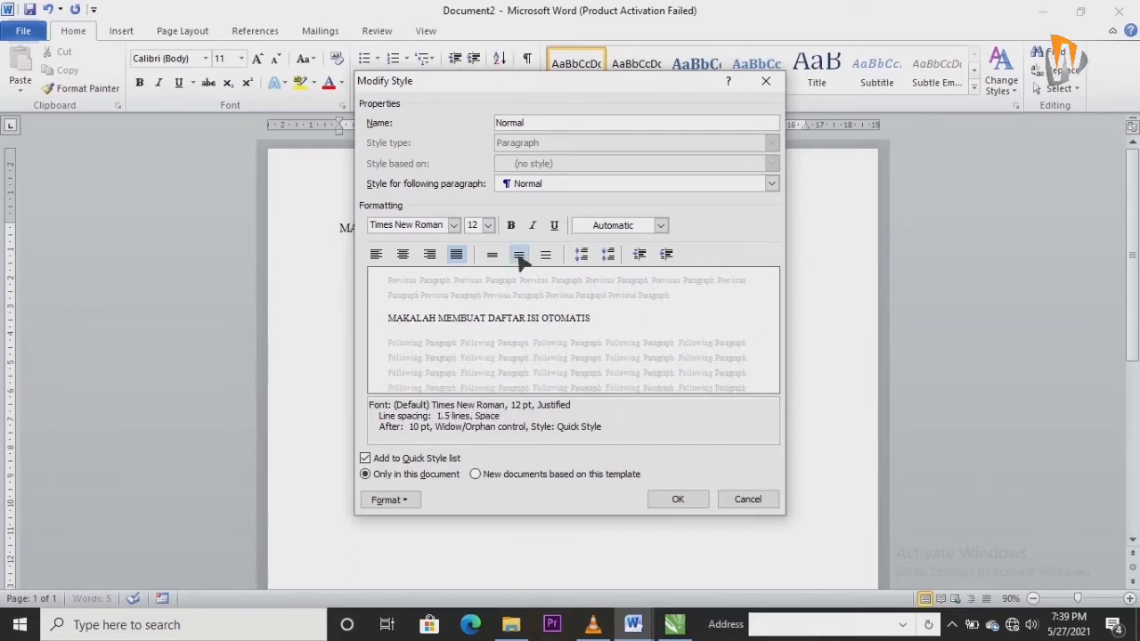
{"action": "left_click", "coordinate": [415, 501]}
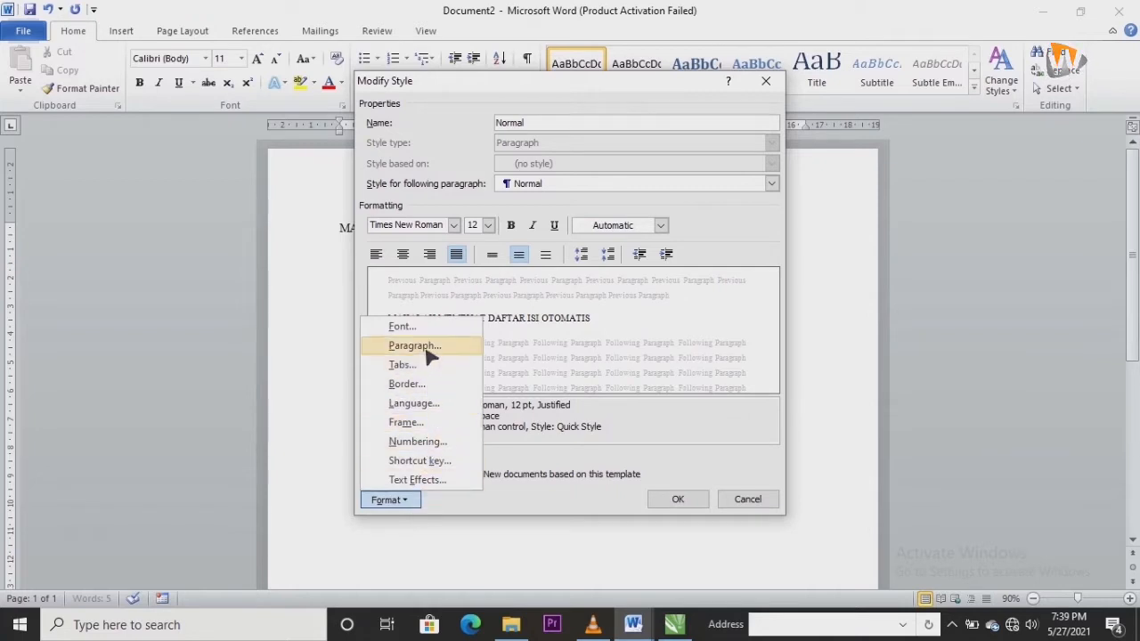
{"action": "left_click", "coordinate": [521, 260]}
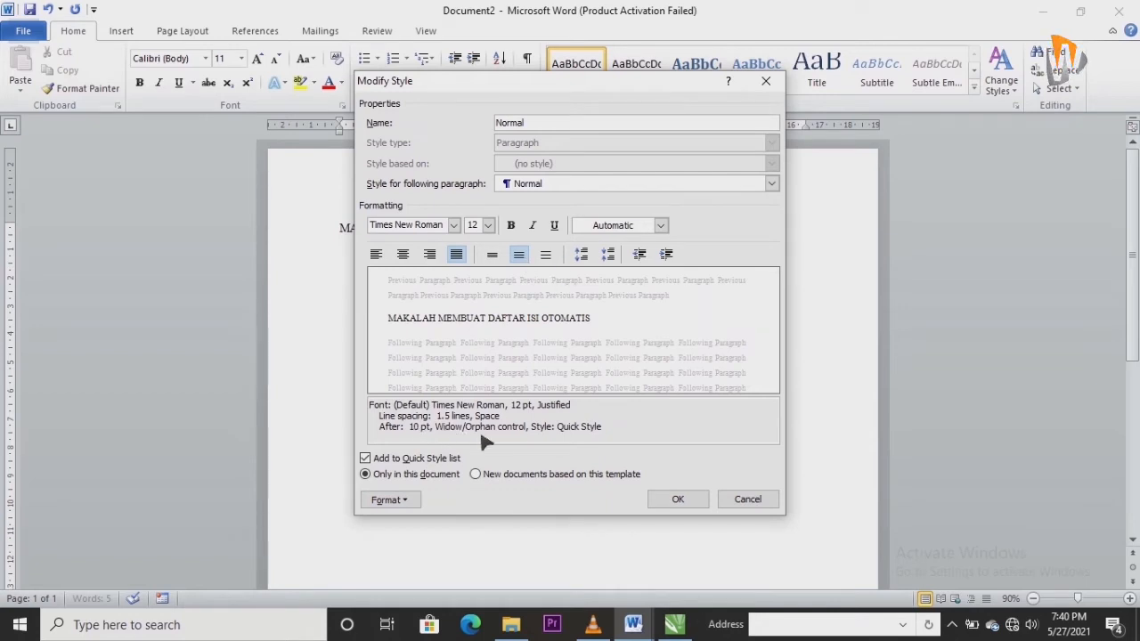
{"action": "left_click", "coordinate": [664, 501]}
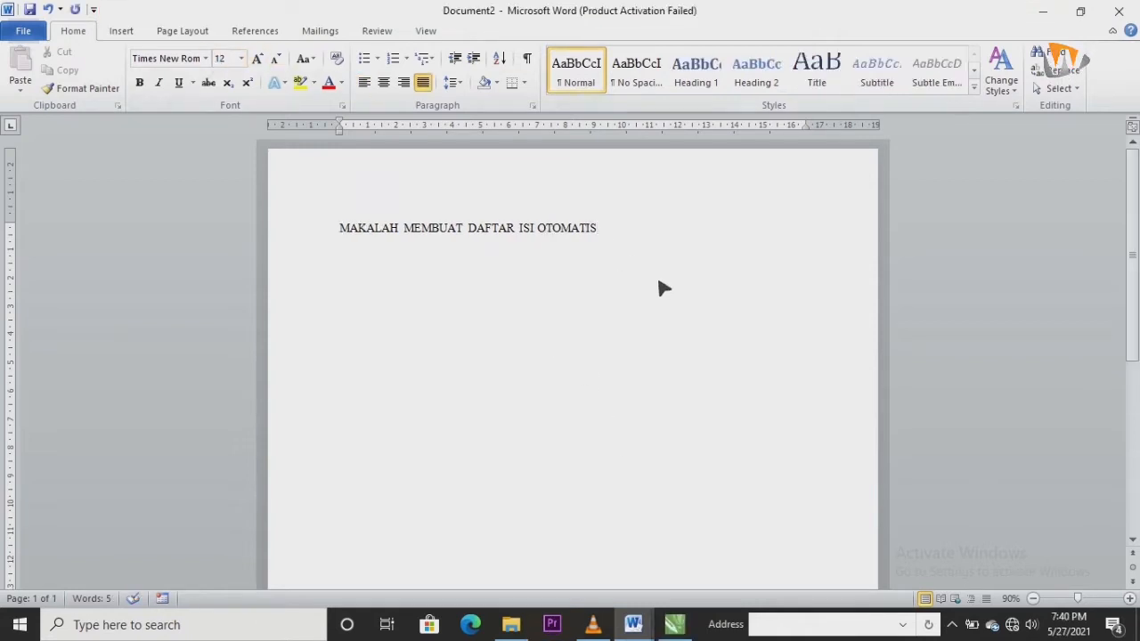
Step: Add a new line below the title MAKALAH MEMBUAT DAFTAR ISI OTOMATIS and insert a page break there
{"action": "key", "text": "Return"}
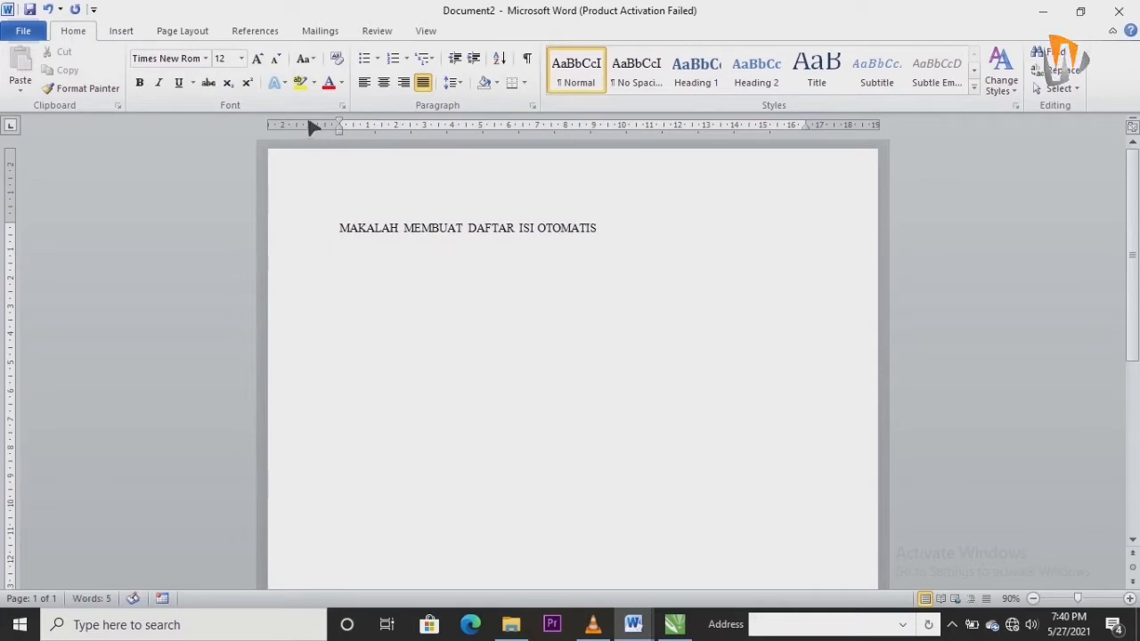
{"action": "left_click", "coordinate": [198, 34]}
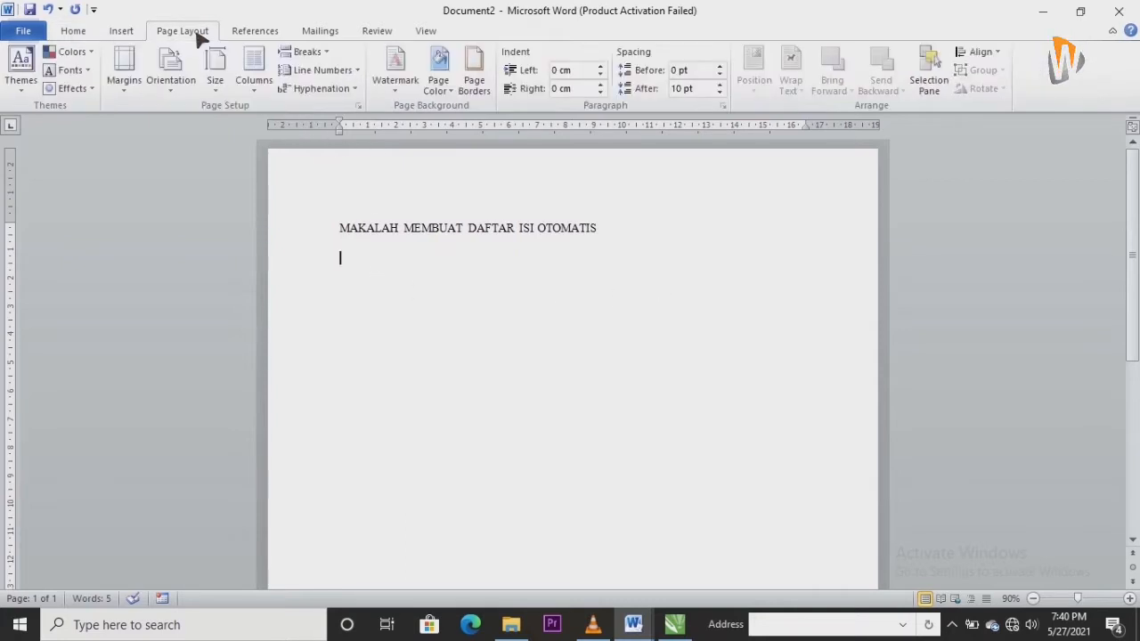
{"action": "left_click", "coordinate": [308, 55]}
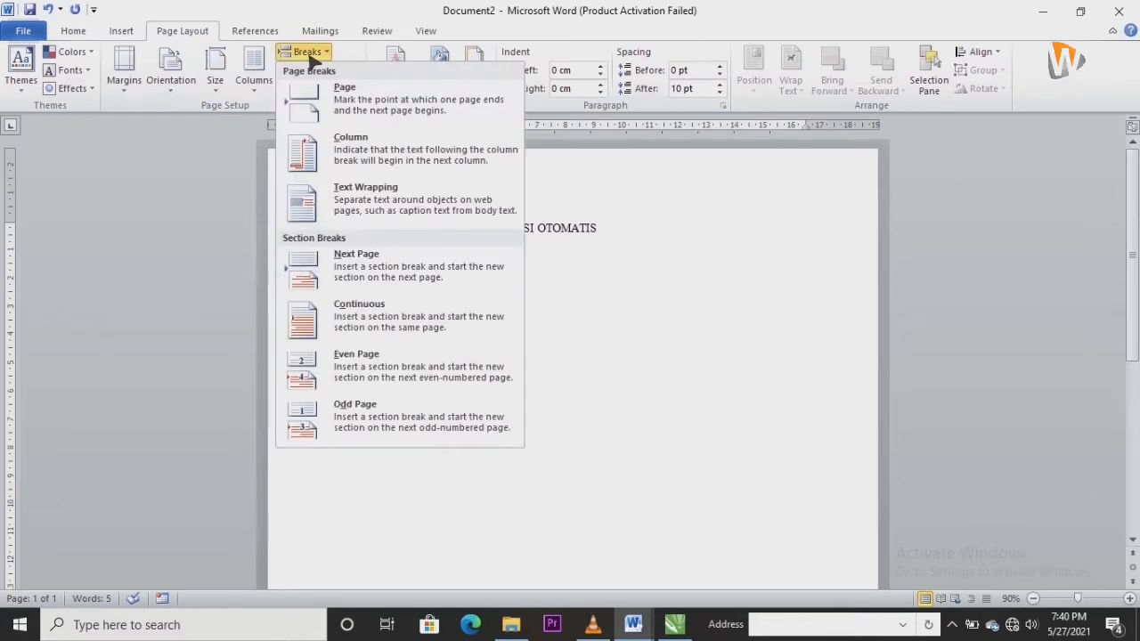
{"action": "left_click", "coordinate": [337, 105]}
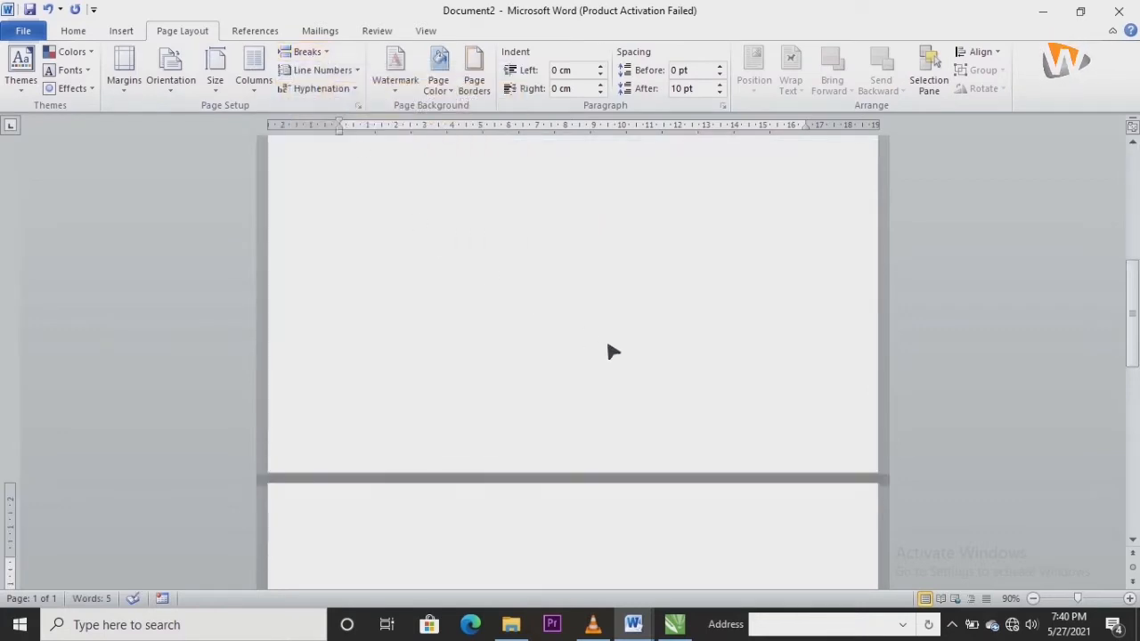
Step: Enter the heading KATA PENGANTAR on the second page and center it
{"action": "type", "text": "KA"}
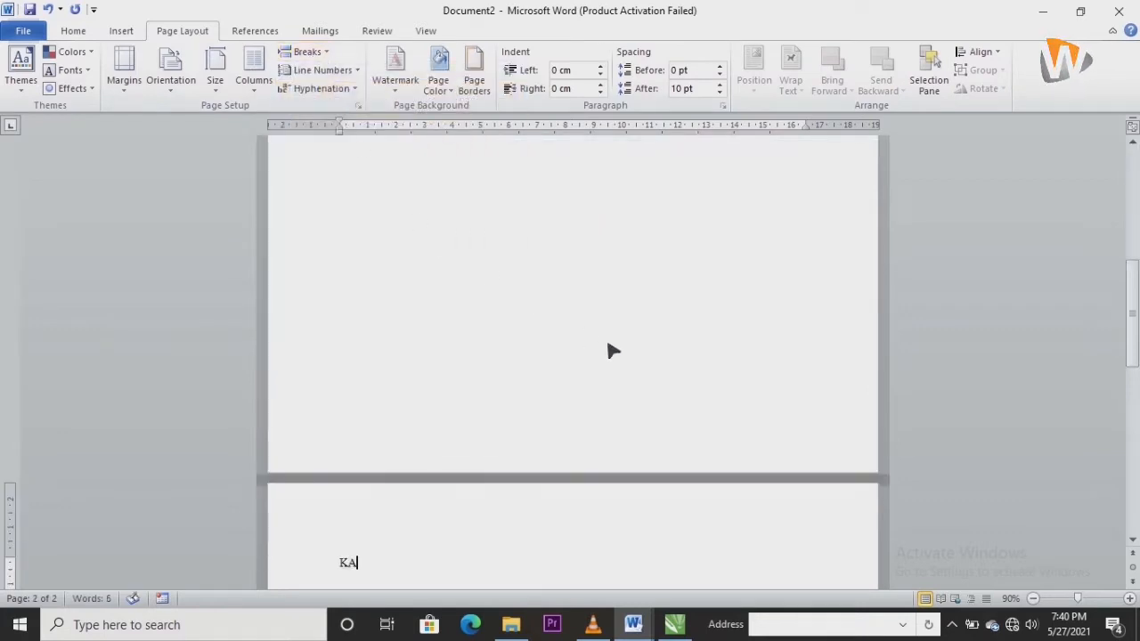
{"action": "type", "text": "TA PENGANTAR"}
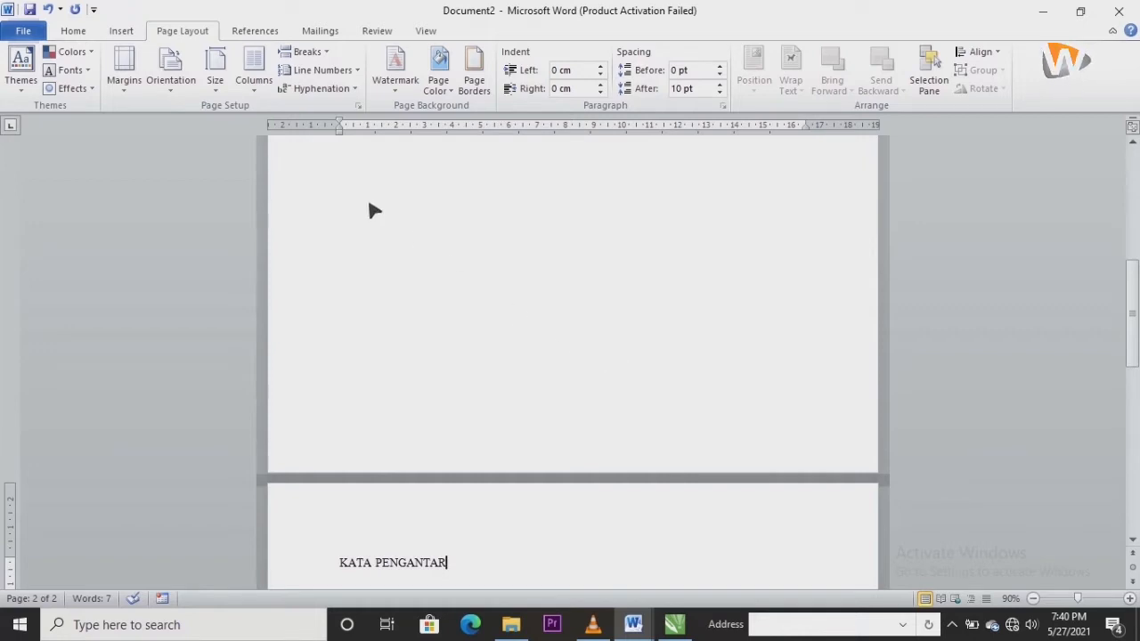
{"action": "left_click", "coordinate": [75, 31]}
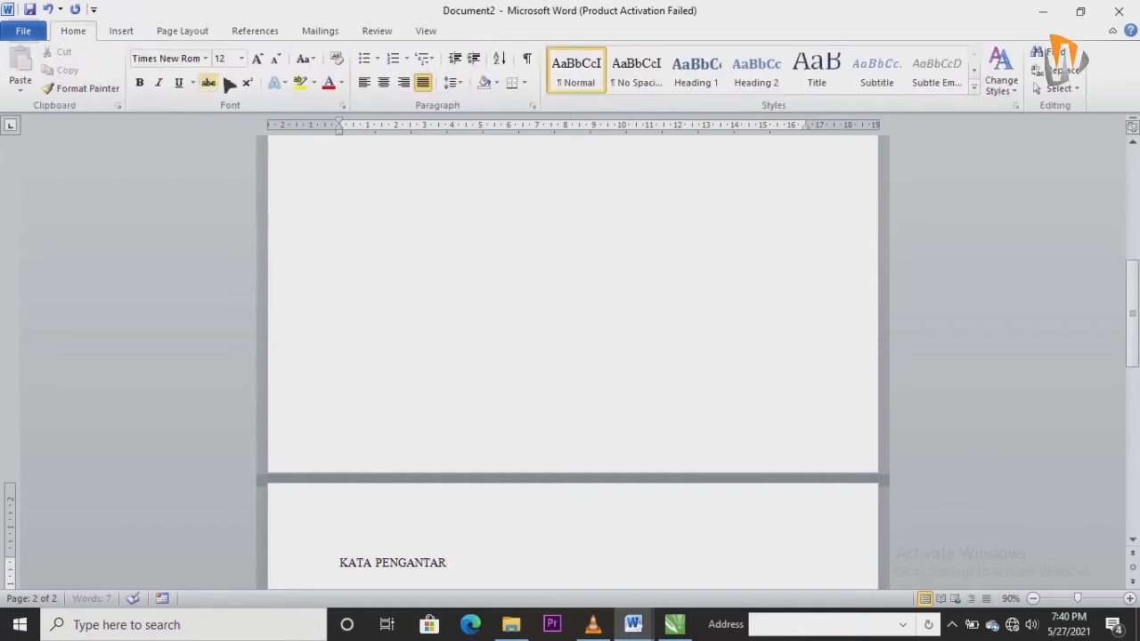
{"action": "left_click", "coordinate": [385, 88]}
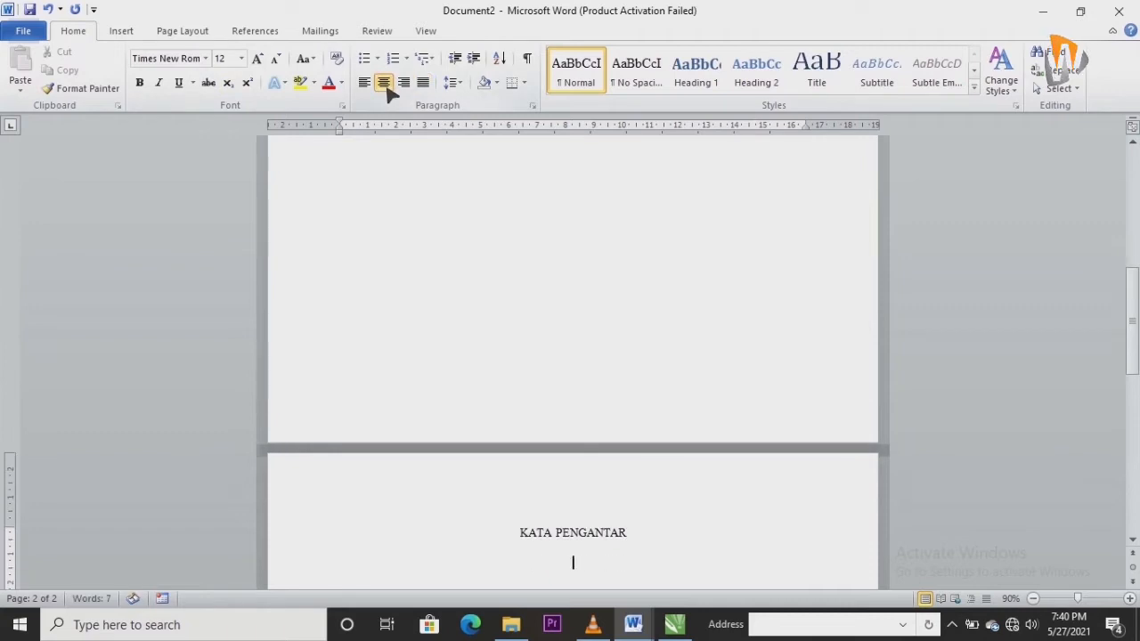
Step: Insert a page break below KATA PENGANTAR and enter the heading DAFTAR ISI on the new page
{"action": "left_click", "coordinate": [201, 34]}
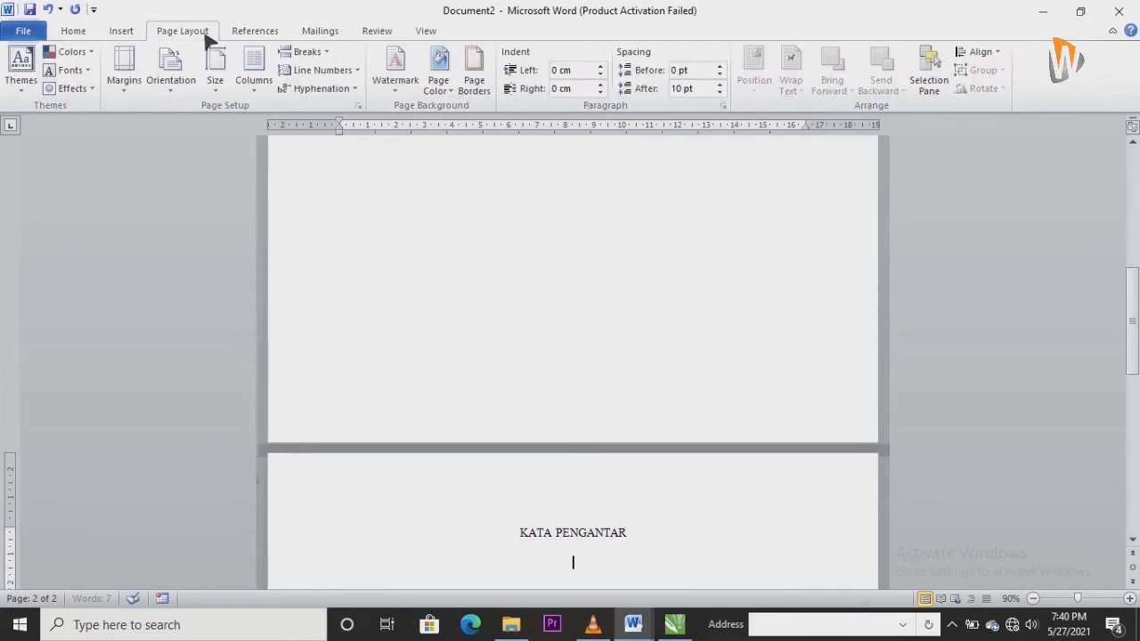
{"action": "left_click", "coordinate": [305, 51]}
{"action": "left_click", "coordinate": [336, 97]}
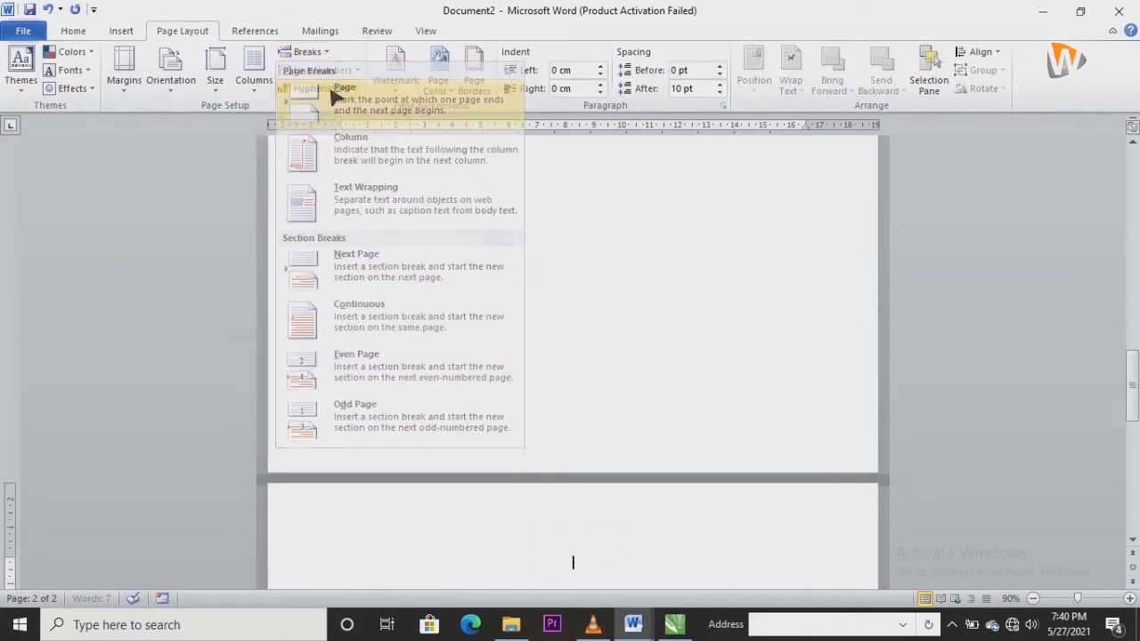
{"action": "left_click", "coordinate": [84, 34]}
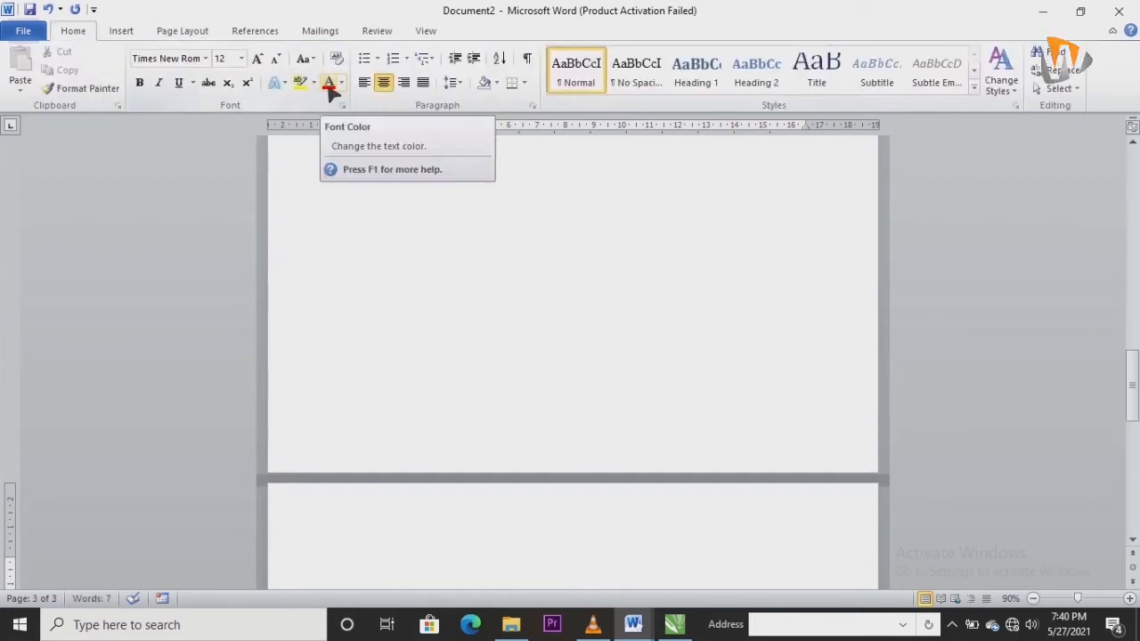
{"action": "type", "text": "DAFTAR ISI"}
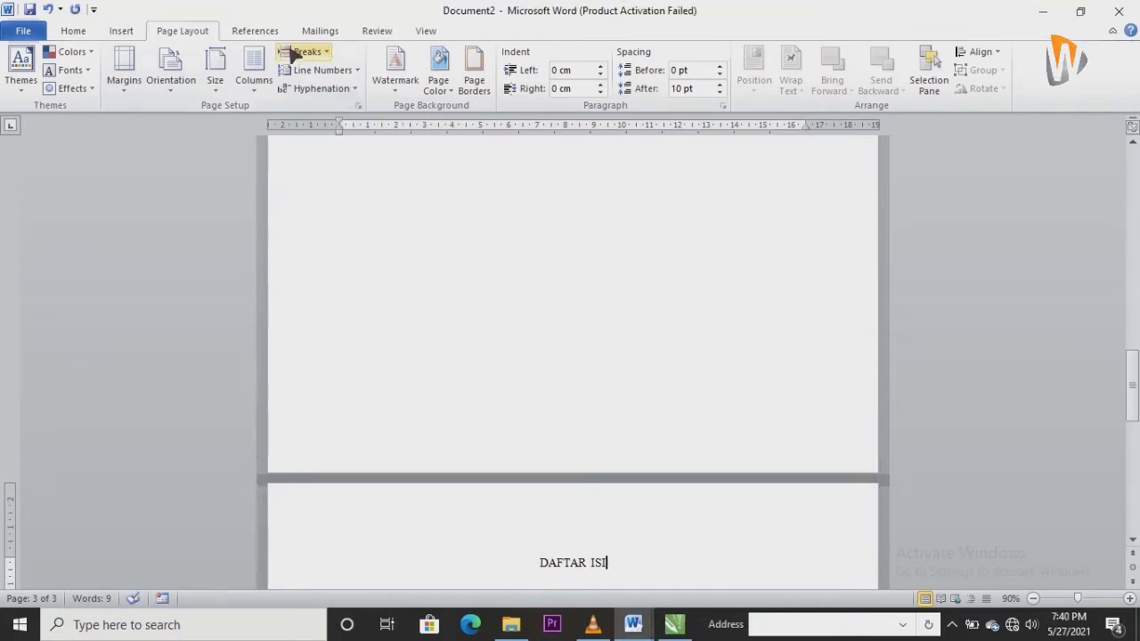
Step: Insert a Next Page section break after DAFTAR ISI and justify the empty paragraph on the new page
{"action": "left_click", "coordinate": [306, 51]}
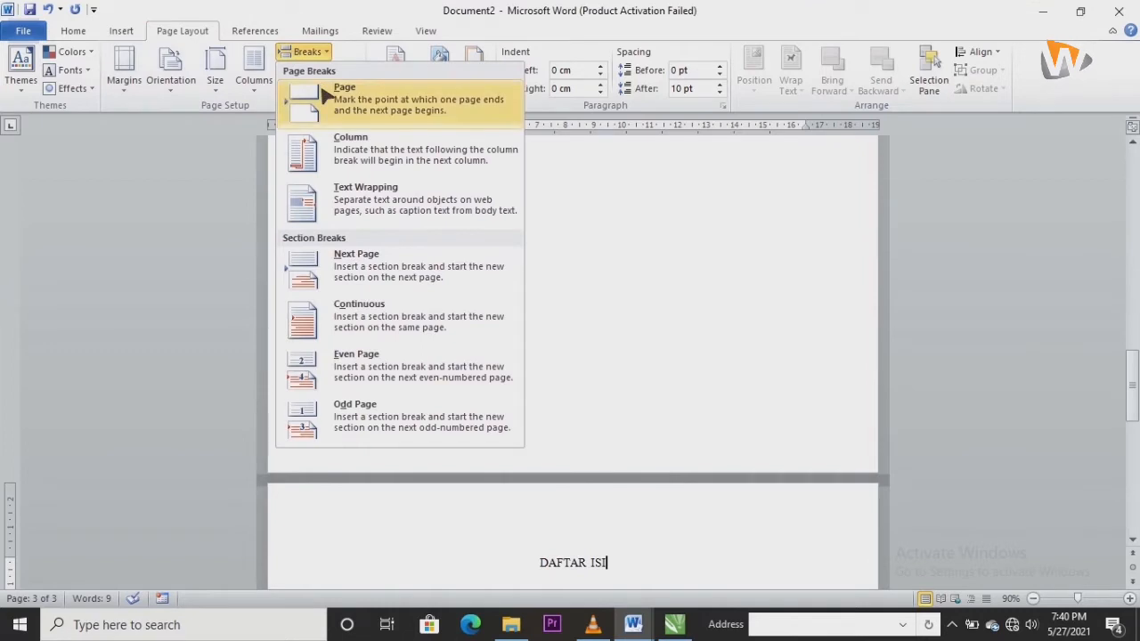
{"action": "left_click", "coordinate": [343, 273]}
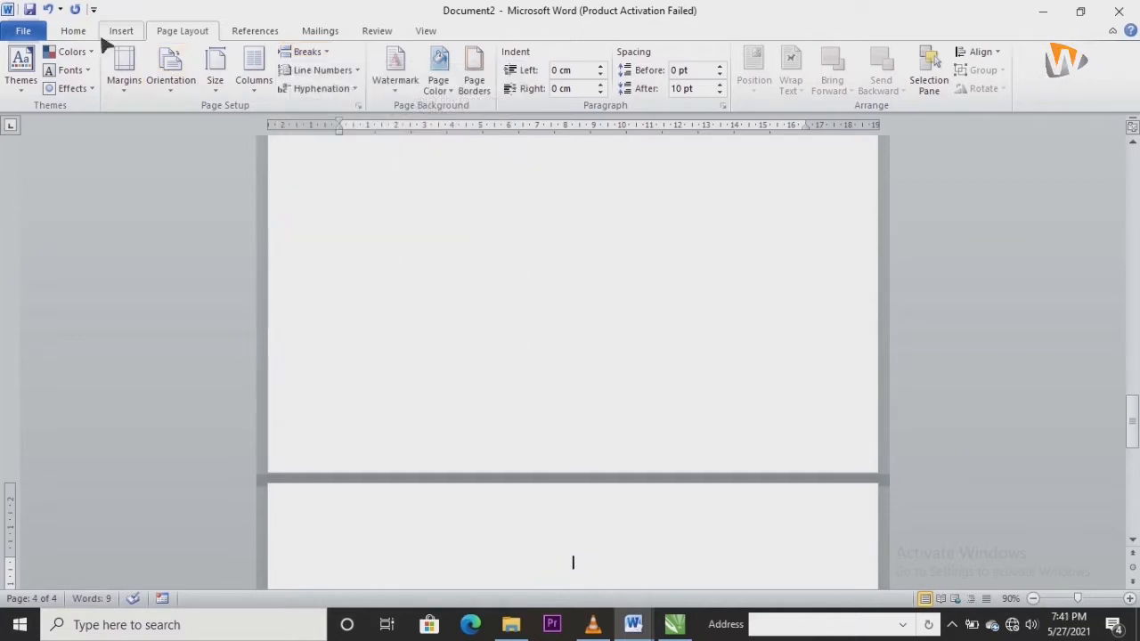
{"action": "left_click", "coordinate": [73, 32]}
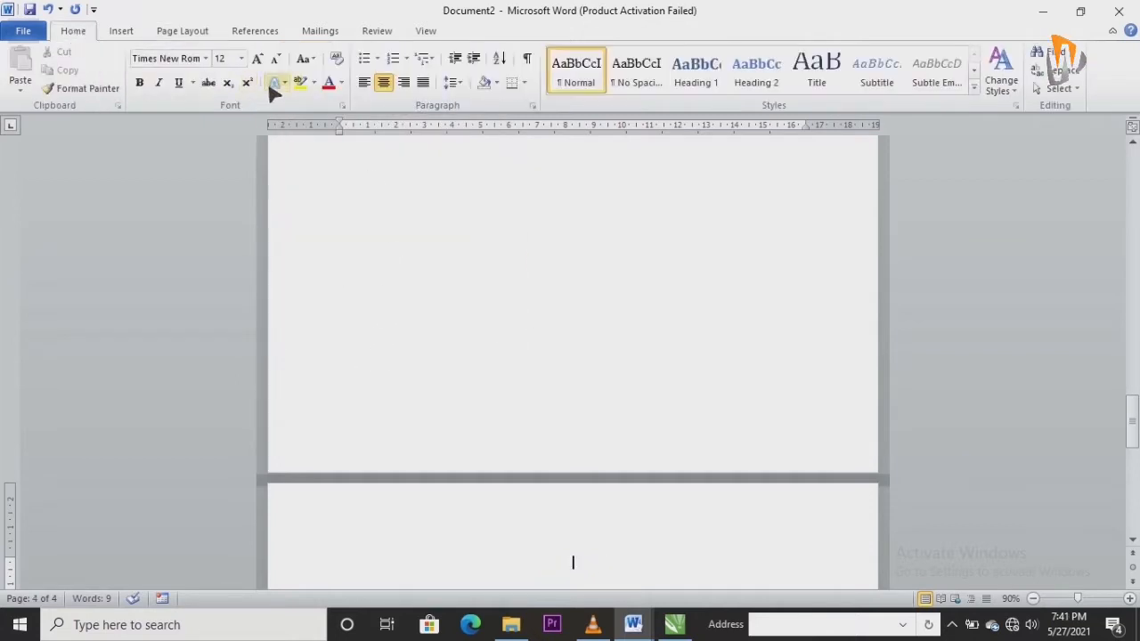
{"action": "left_click", "coordinate": [425, 84]}
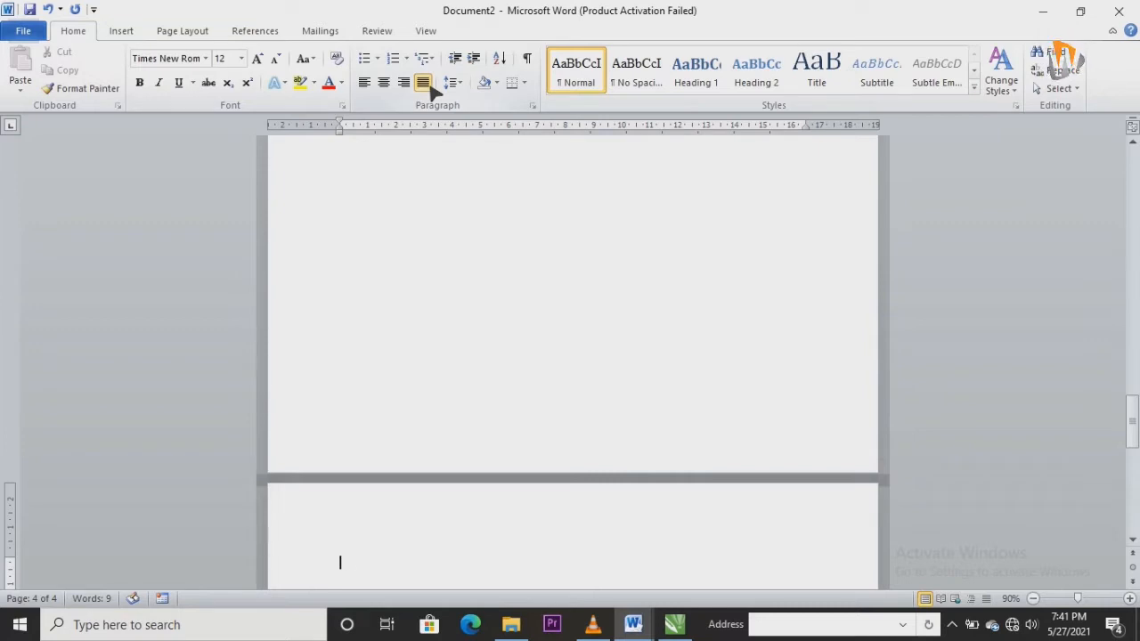
Step: Enter PENDAHULUAN, LATAR BELAKANG, TUJUAN and MANFAAT on separate lines of the fourth page
{"action": "type", "text": "PENDAHULUAN"}
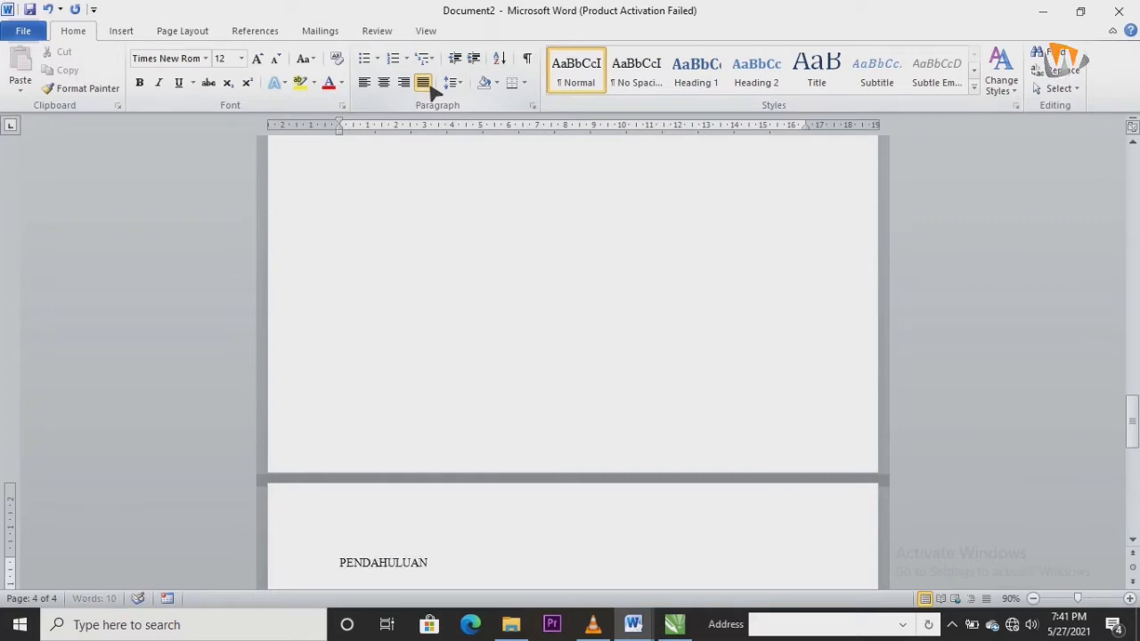
{"action": "key", "text": "Return"}
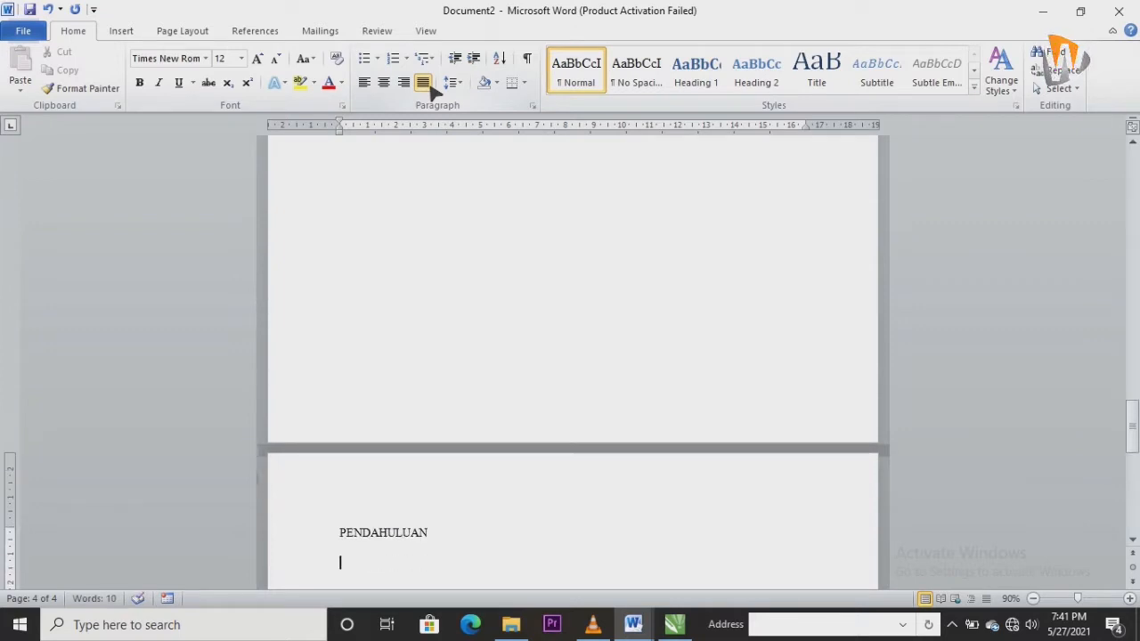
{"action": "type", "text": "LATAR BELA"}
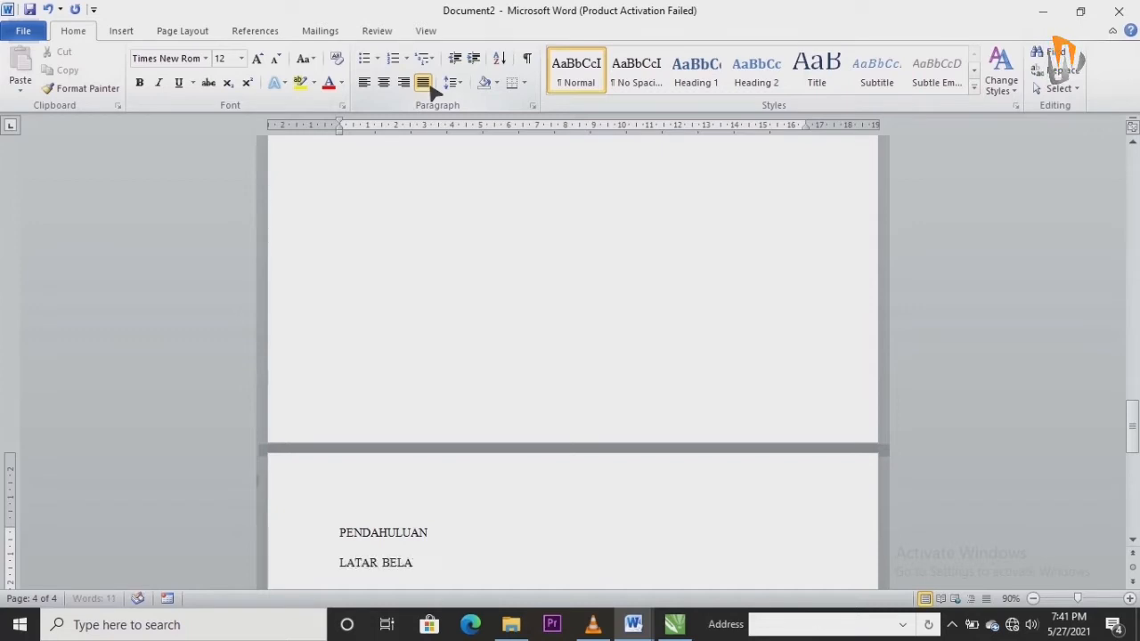
{"action": "type", "text": "KANG"}
{"action": "key", "text": "Return"}
{"action": "type", "text": "TU"}
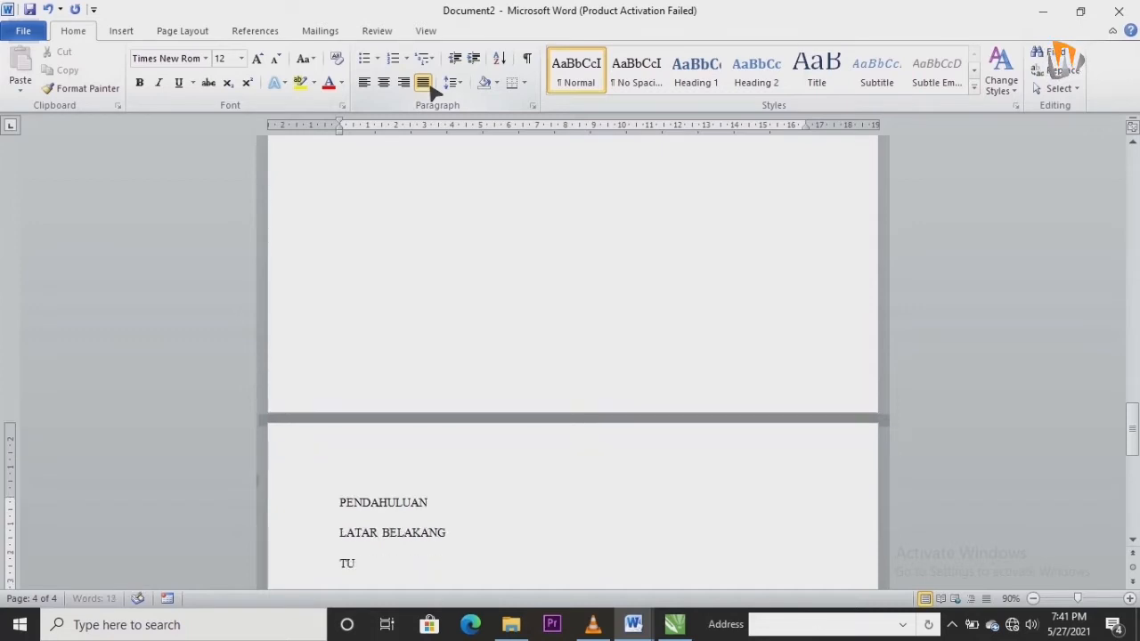
{"action": "type", "text": "JUAN"}
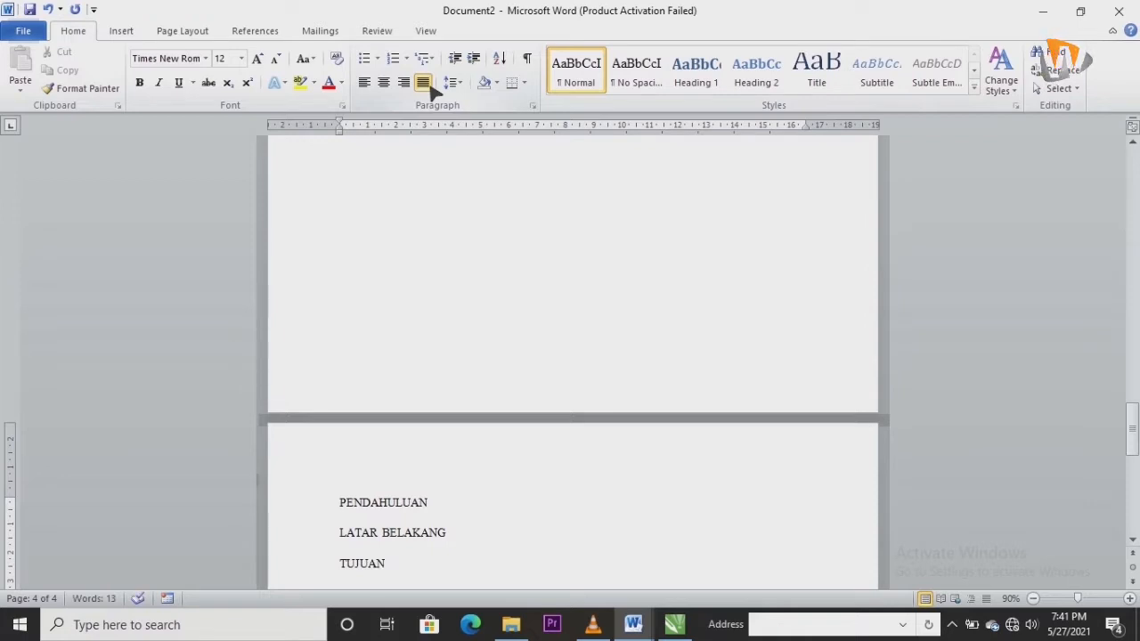
{"action": "key", "text": "Return"}
{"action": "type", "text": "MANT"}
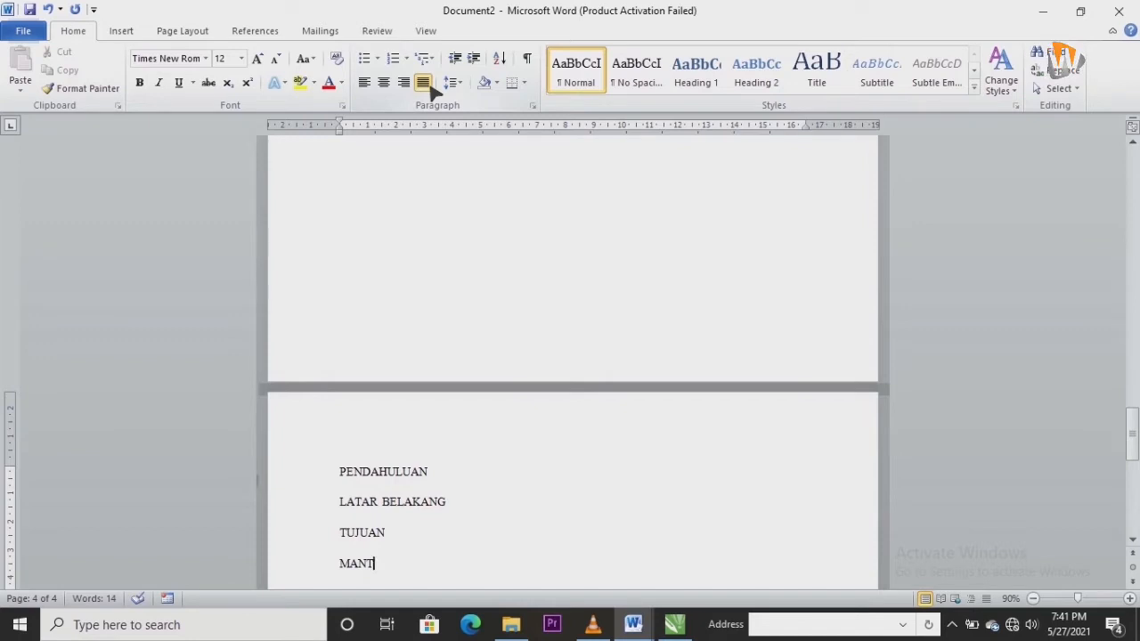
{"action": "key", "text": "BackSpace"}
{"action": "type", "text": "FAAT"}
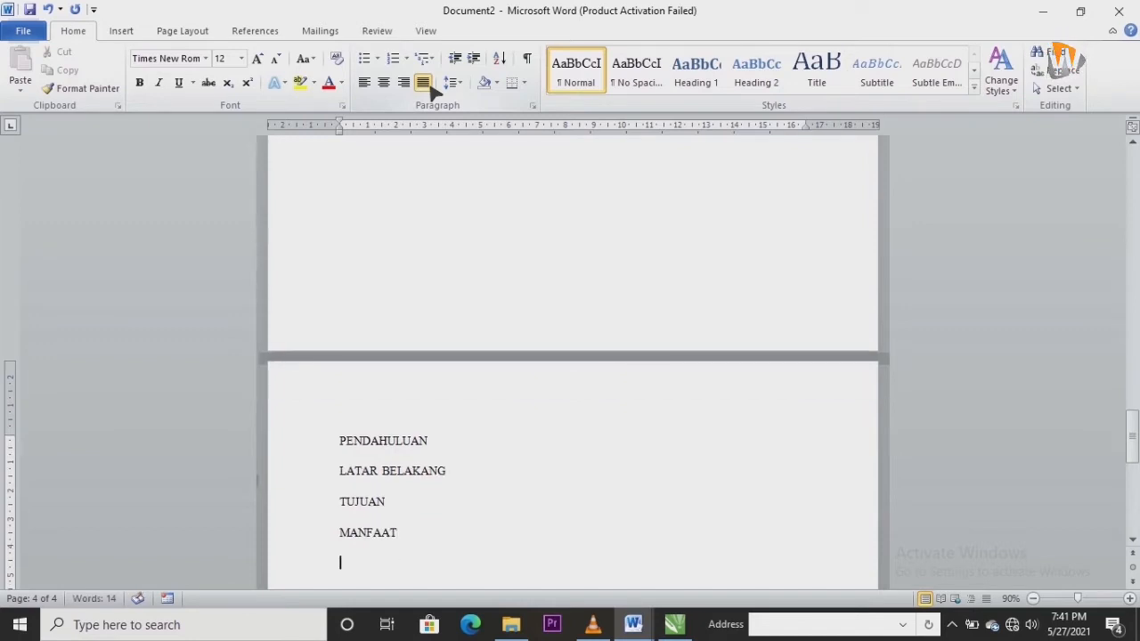
Step: Insert a page break on the empty line below MANFAAT
{"action": "left_click", "coordinate": [207, 36]}
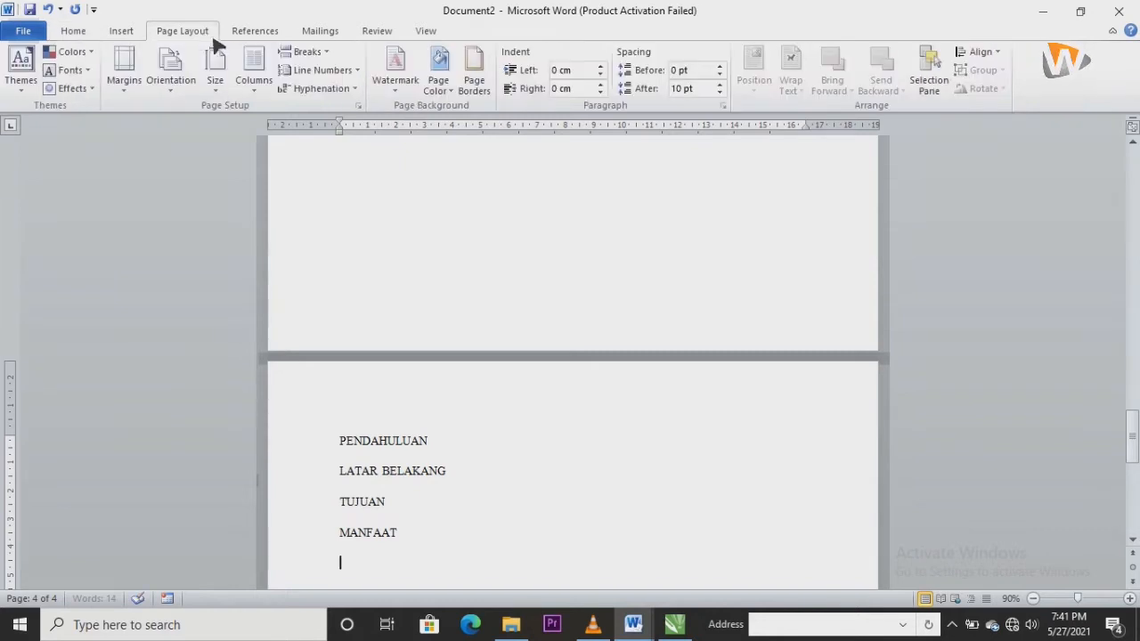
{"action": "left_click", "coordinate": [322, 56]}
{"action": "left_click", "coordinate": [336, 93]}
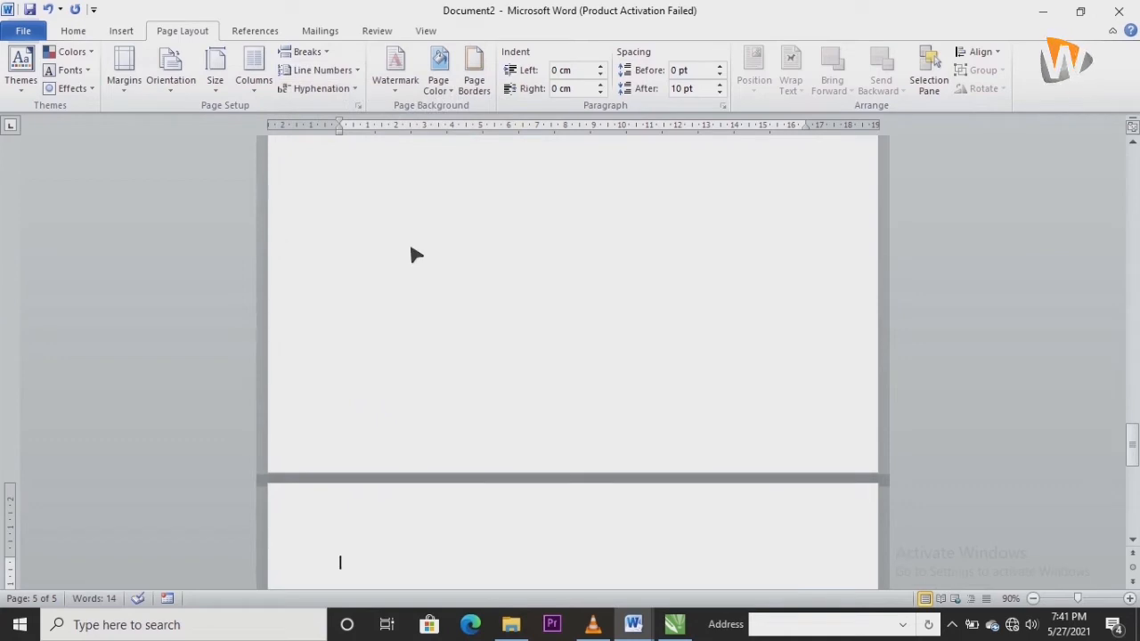
Step: Enter PEMBAHASAN and MATERI 1 on separate lines of the fifth page
{"action": "type", "text": "PEMBAH"}
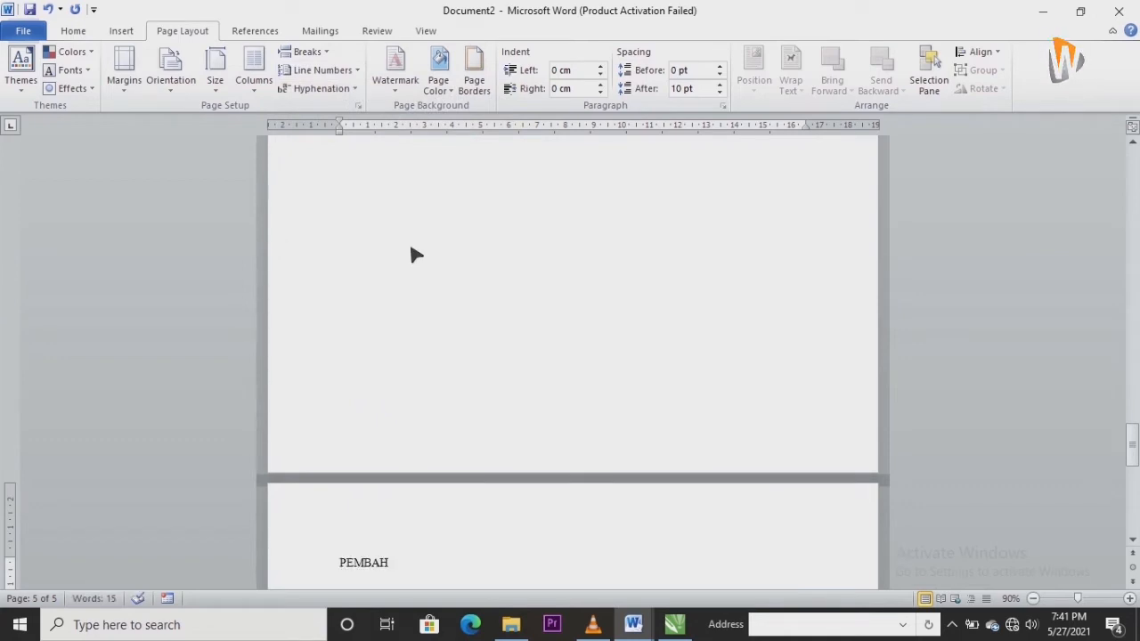
{"action": "key", "text": "BackSpace"}
{"action": "key", "text": "BackSpace"}
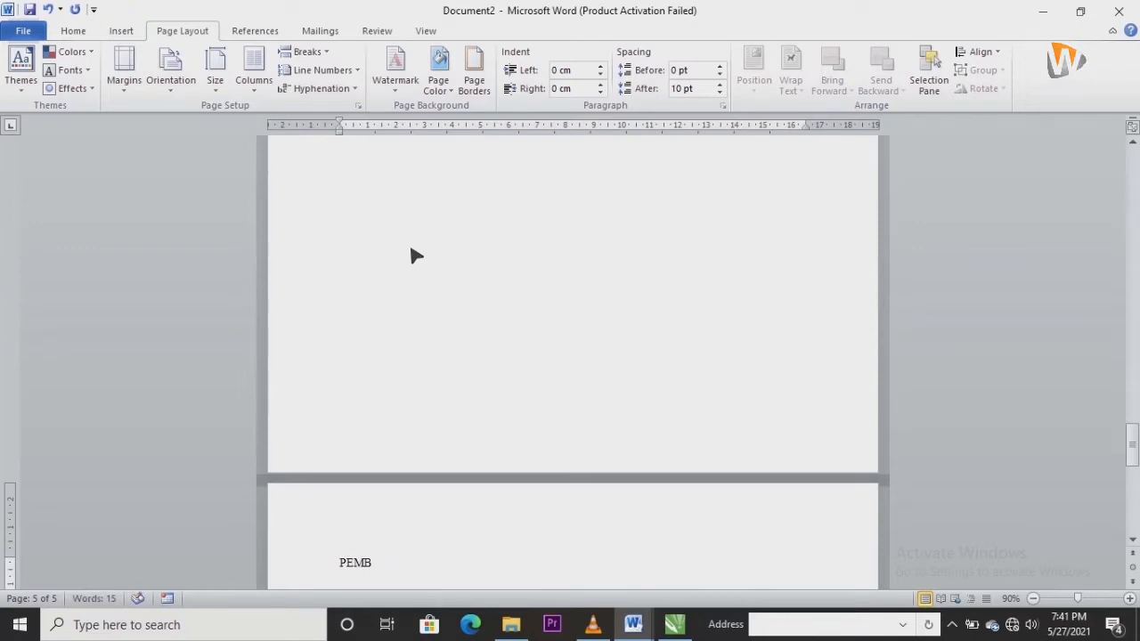
{"action": "type", "text": "AHASANN"}
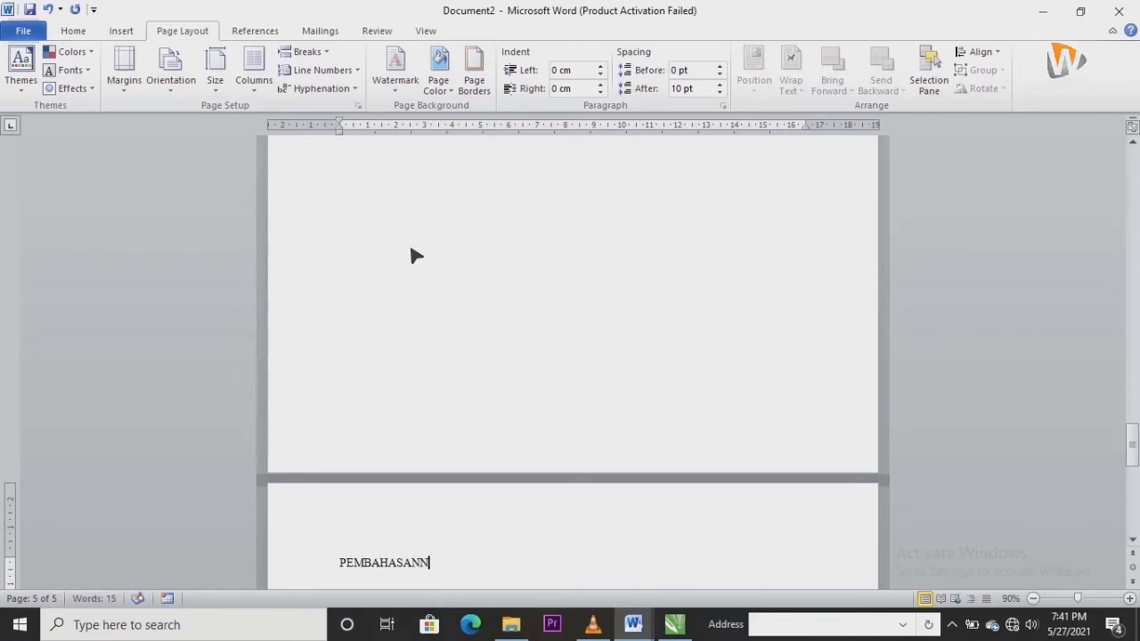
{"action": "key", "text": "BackSpace"}
{"action": "scroll", "coordinate": [416, 256], "scroll_direction": "down", "scroll_amount": 8}
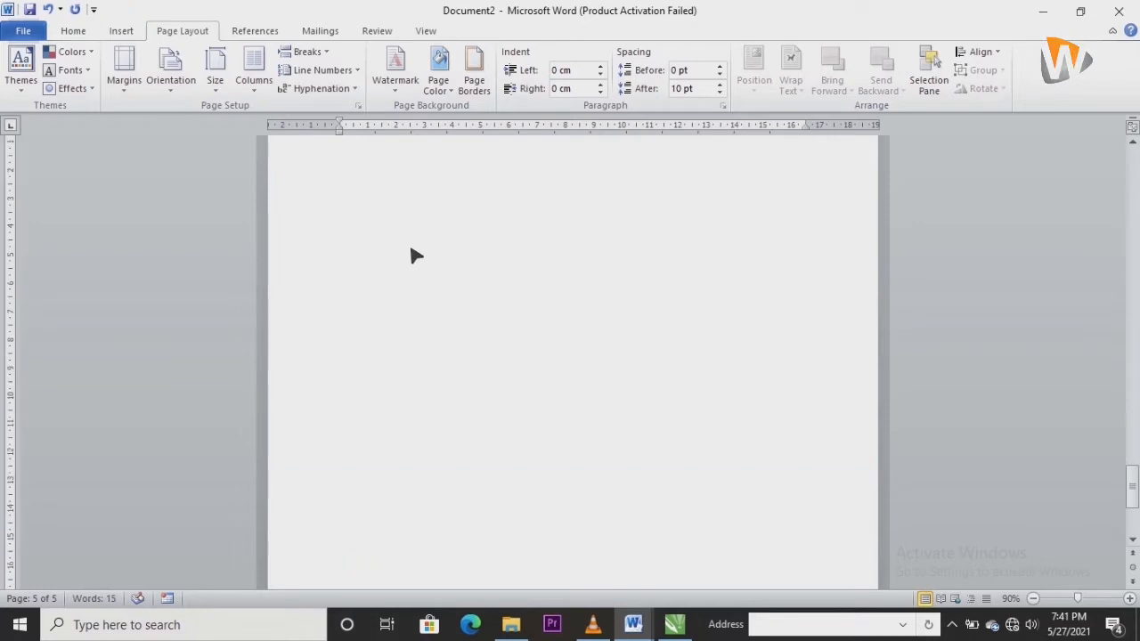
{"action": "scroll", "coordinate": [415, 256], "scroll_direction": "up", "scroll_amount": 3}
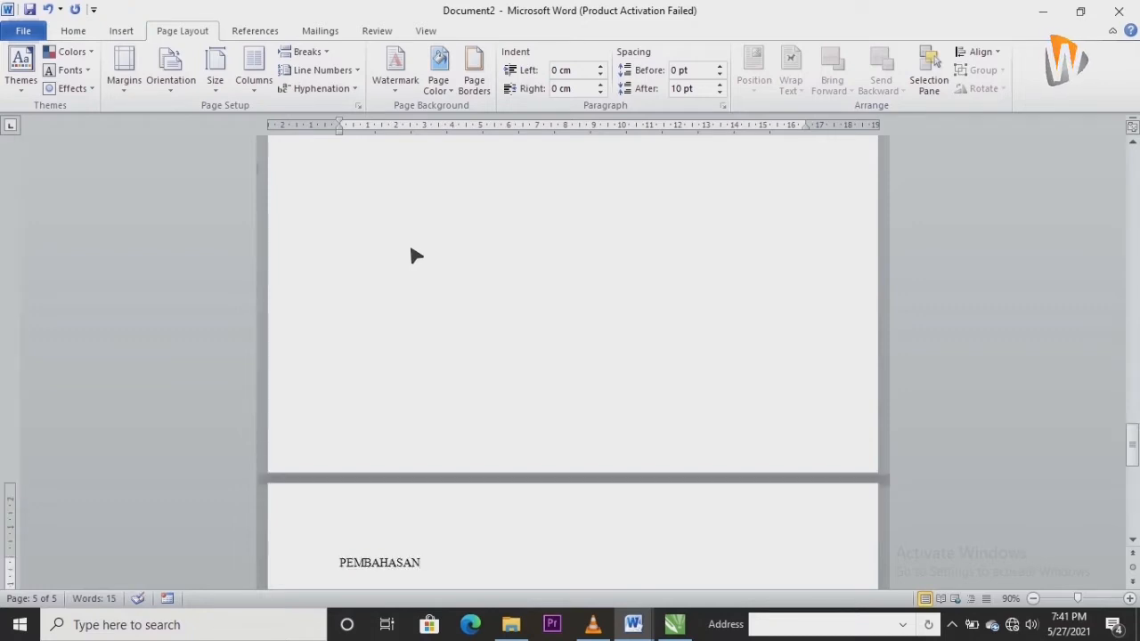
{"action": "key", "text": "Return"}
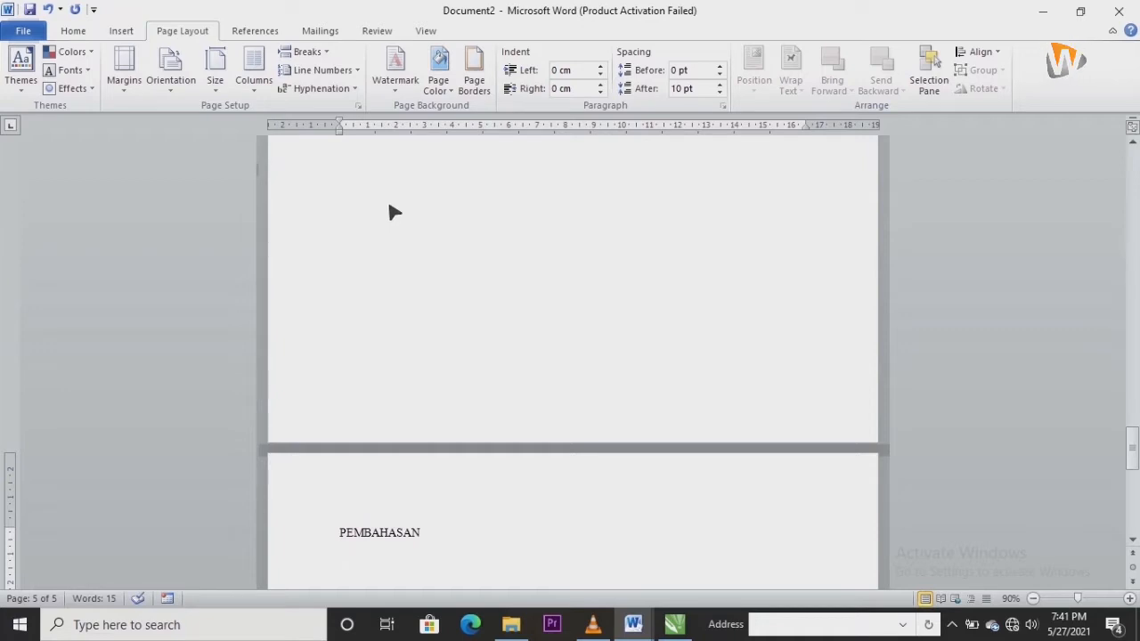
{"action": "left_click", "coordinate": [81, 31]}
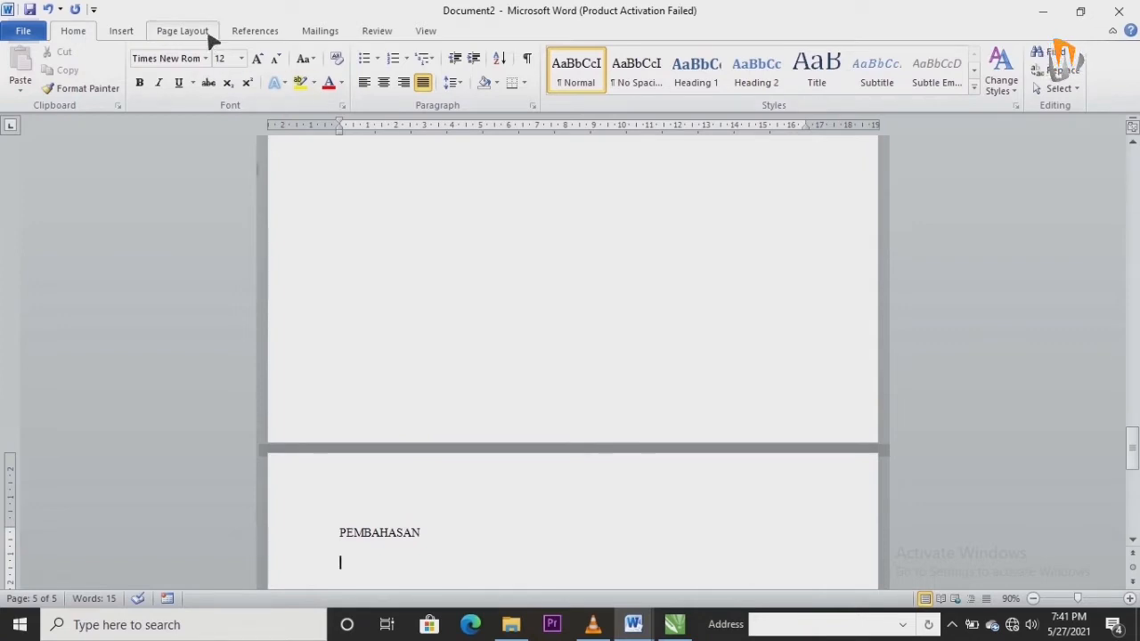
{"action": "type", "text": "MATER"}
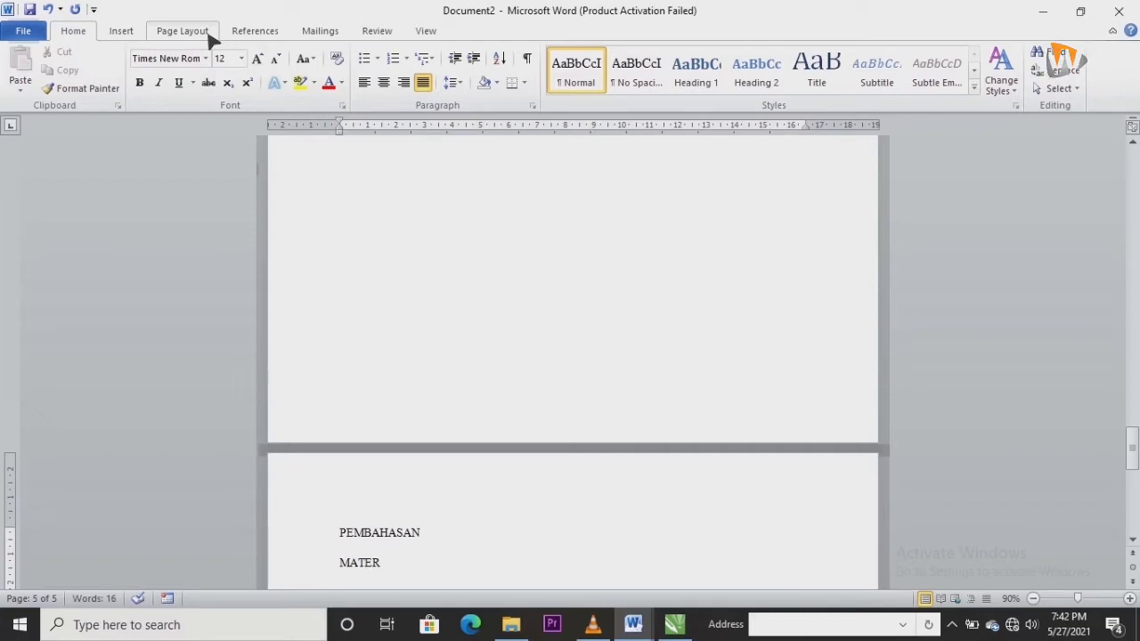
{"action": "type", "text": "I"}
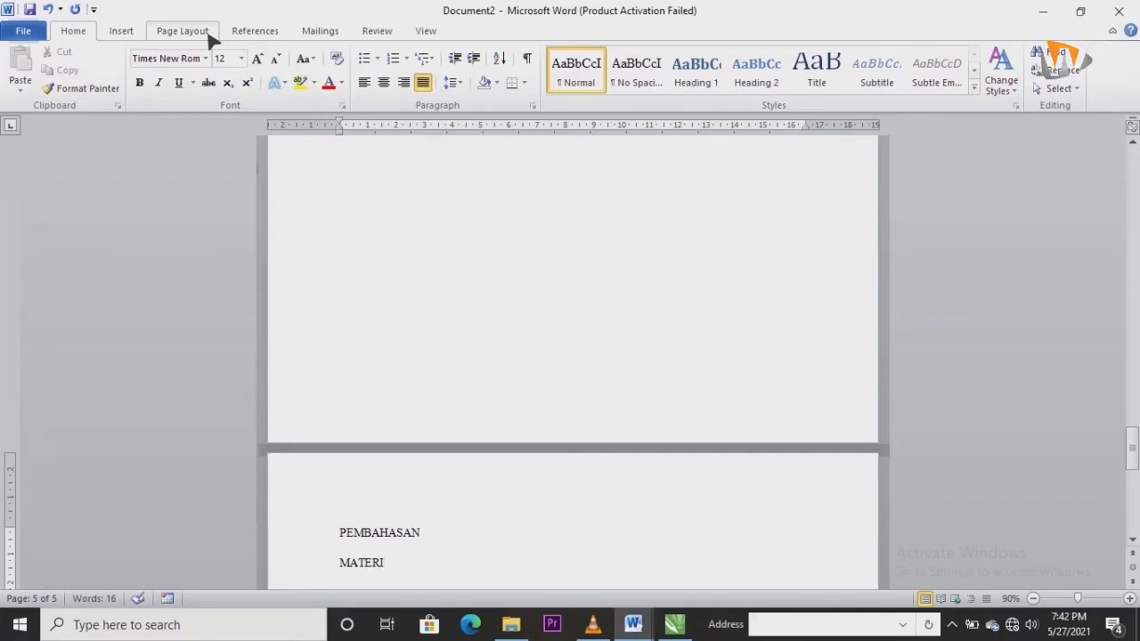
{"action": "type", "text": " 1"}
Step: Insert a page break after MATERI 1 and enter PENUTUP and KESIMPULAN on separate lines of the new page
{"action": "left_click", "coordinate": [213, 37]}
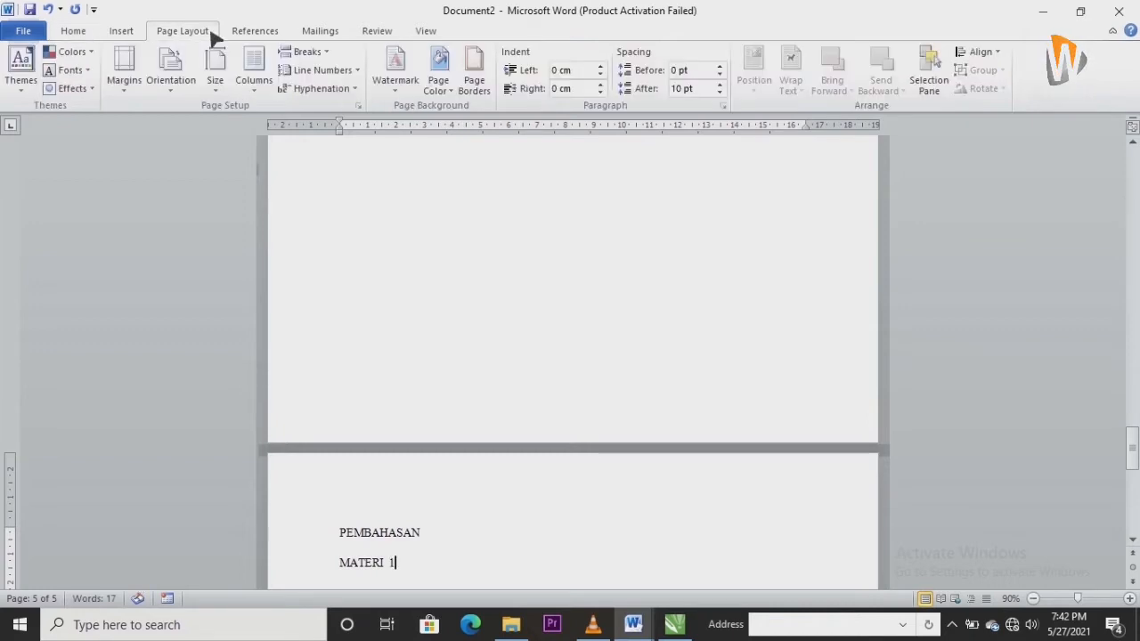
{"action": "left_click", "coordinate": [328, 54]}
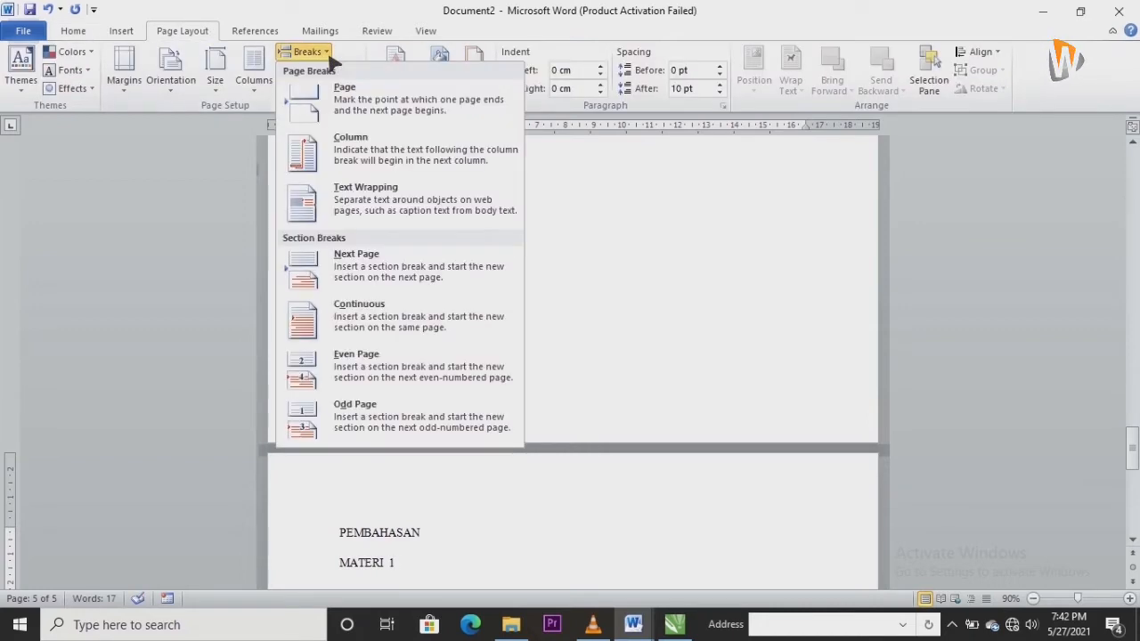
{"action": "left_click", "coordinate": [339, 100]}
{"action": "type", "text": "PENUTUP"}
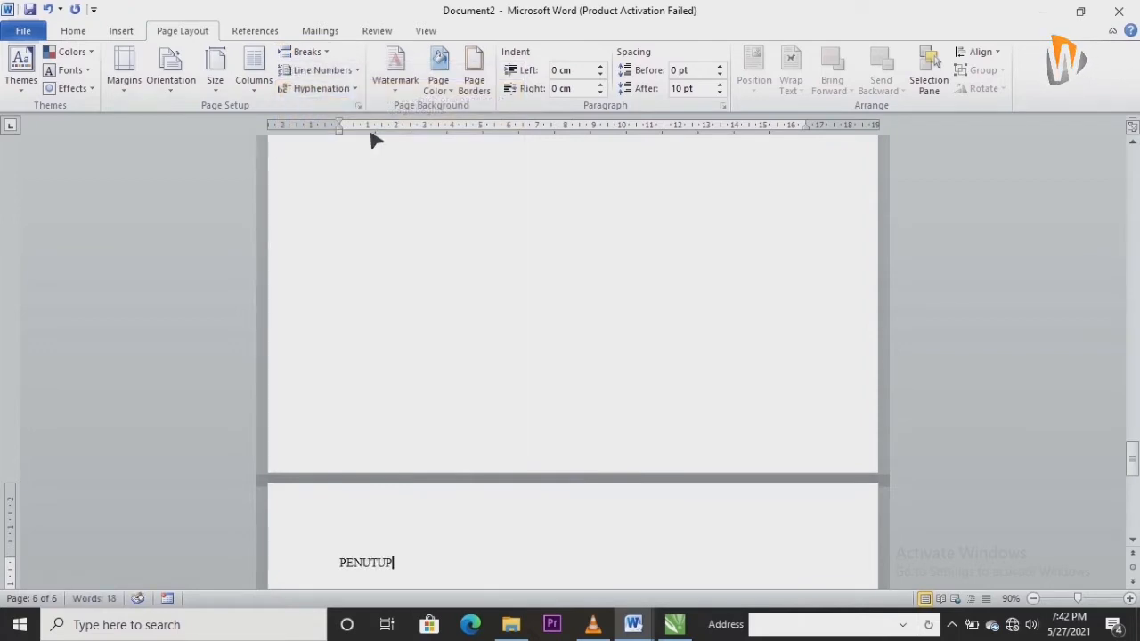
{"action": "key", "text": "Return"}
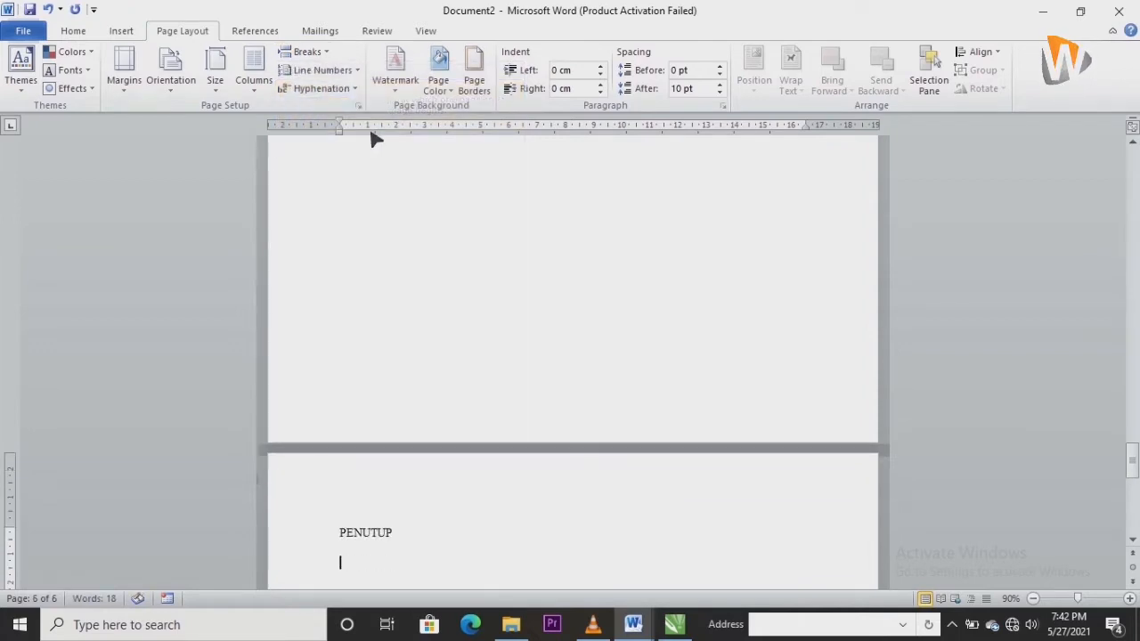
{"action": "type", "text": "KESIM"}
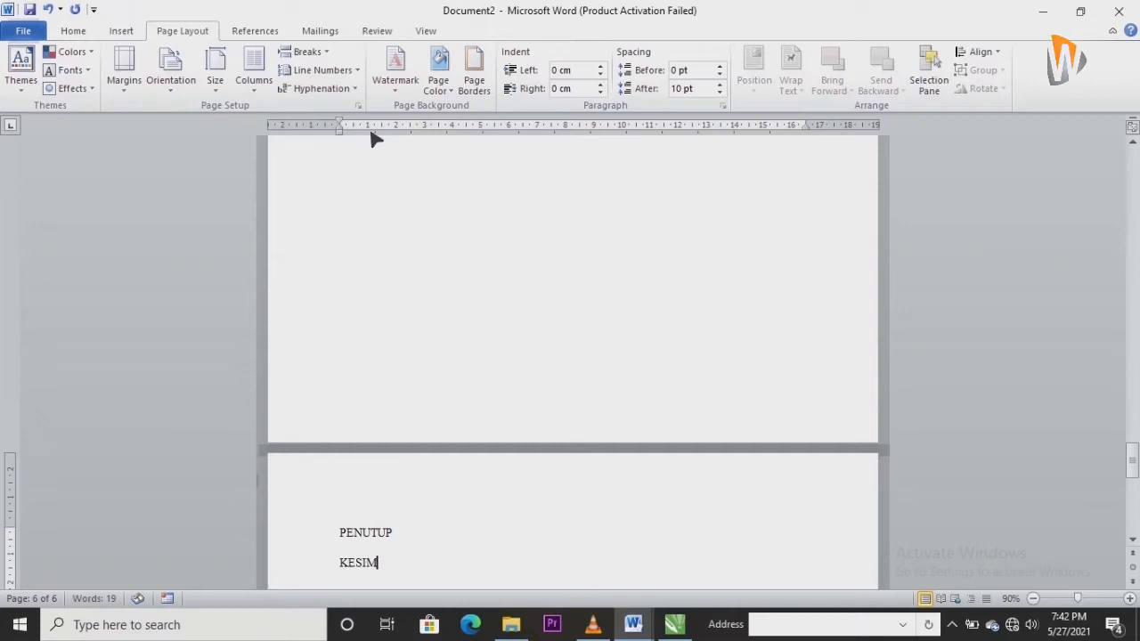
{"action": "type", "text": "PULAN"}
{"action": "key", "text": "Return"}
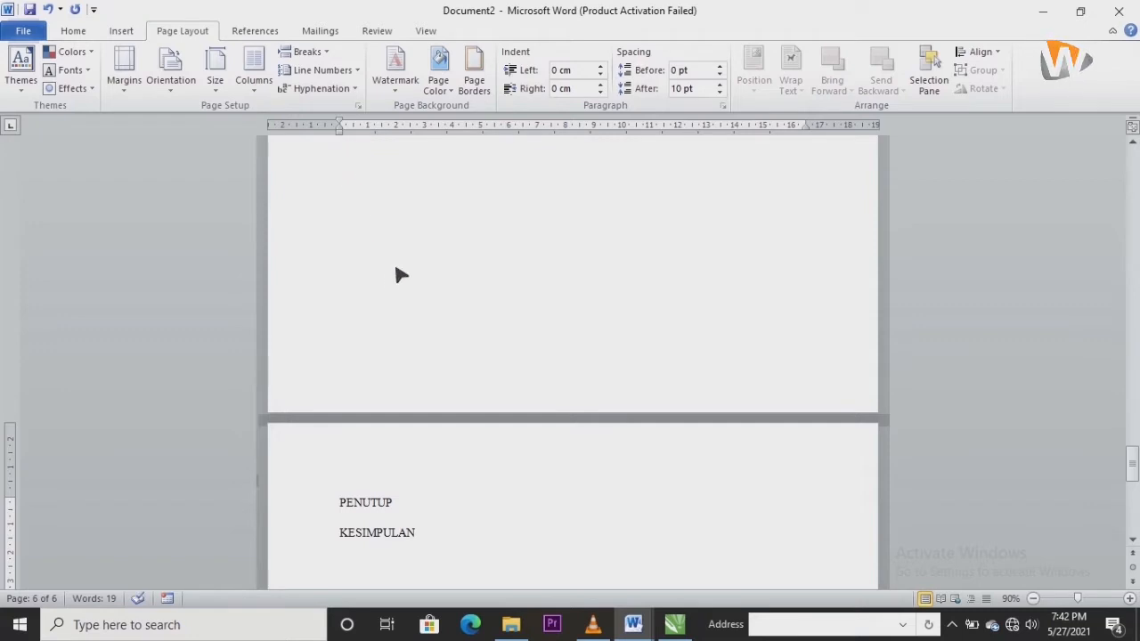
Step: Apply the Heading 1 style to PENDAHULUAN on the fourth page
{"action": "scroll", "coordinate": [401, 274], "scroll_direction": "up", "scroll_amount": 4}
{"action": "scroll", "coordinate": [401, 274], "scroll_direction": "up", "scroll_amount": 10}
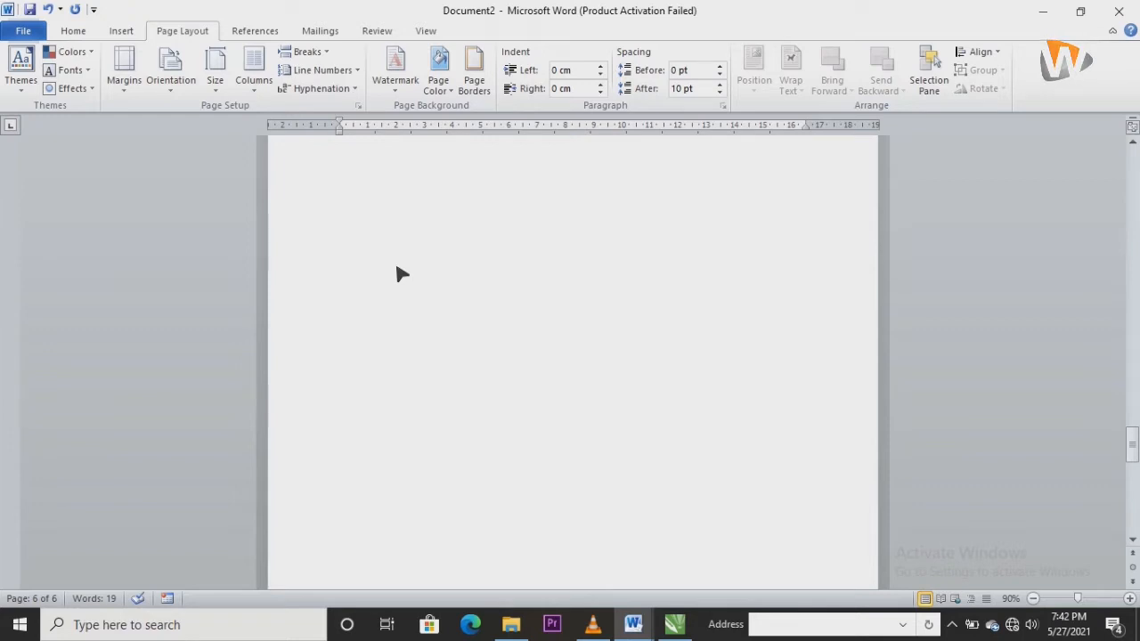
{"action": "scroll", "coordinate": [401, 273], "scroll_direction": "up", "scroll_amount": 10}
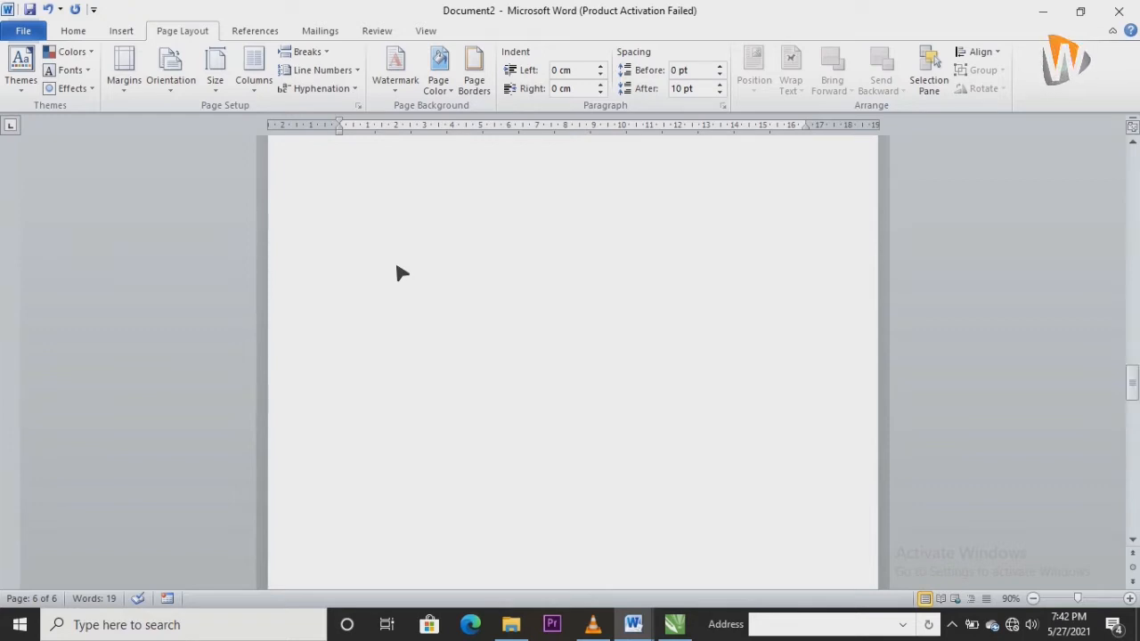
{"action": "left_click", "coordinate": [397, 269]}
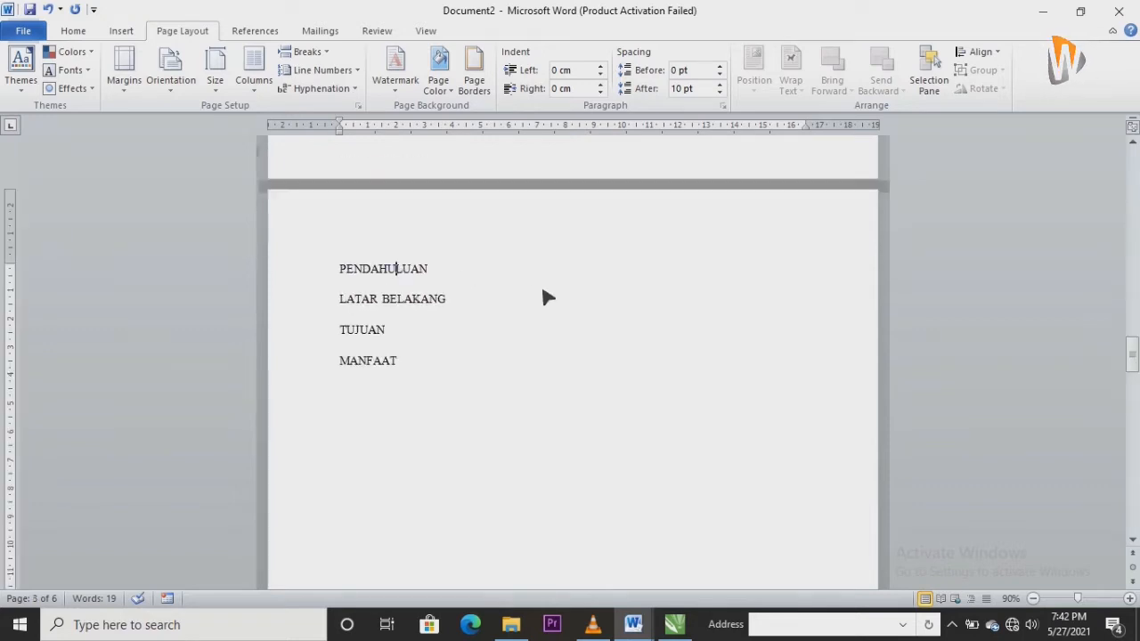
{"action": "left_click", "coordinate": [84, 36]}
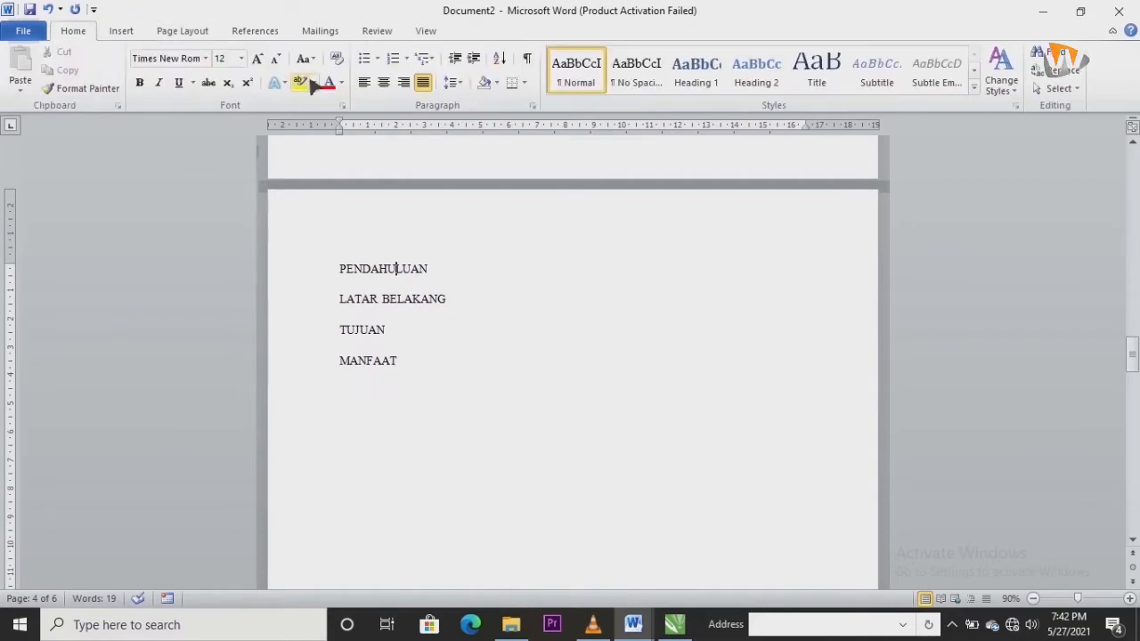
{"action": "left_click", "coordinate": [688, 77]}
Step: Modify the Heading 1 style to use the Times New Roman font at size 12
{"action": "right_click", "coordinate": [688, 77]}
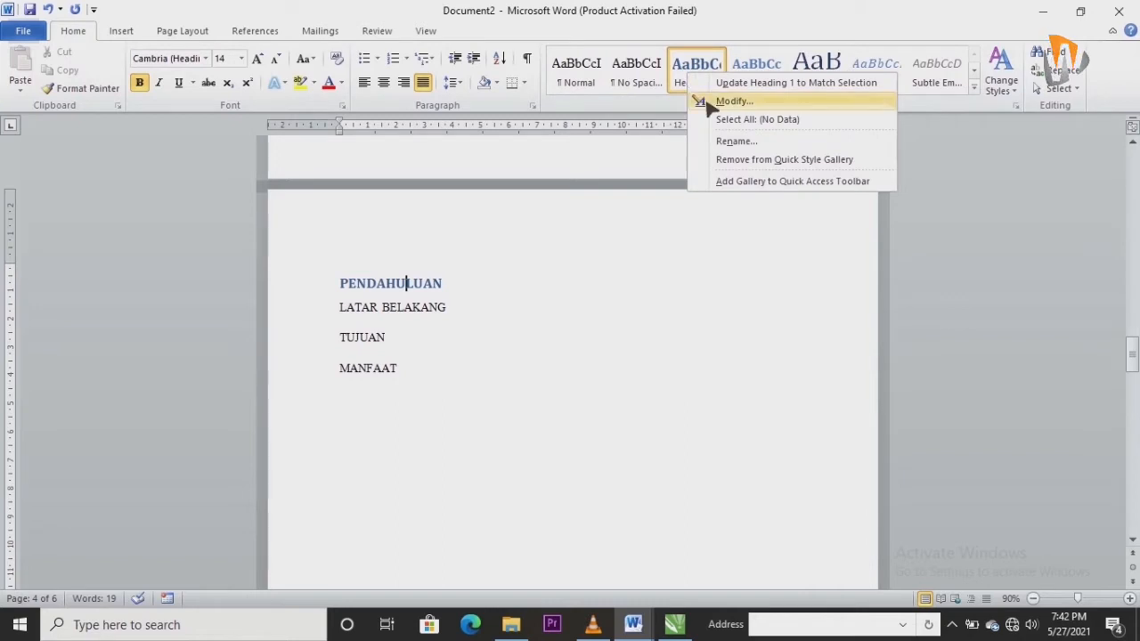
{"action": "left_click", "coordinate": [712, 101]}
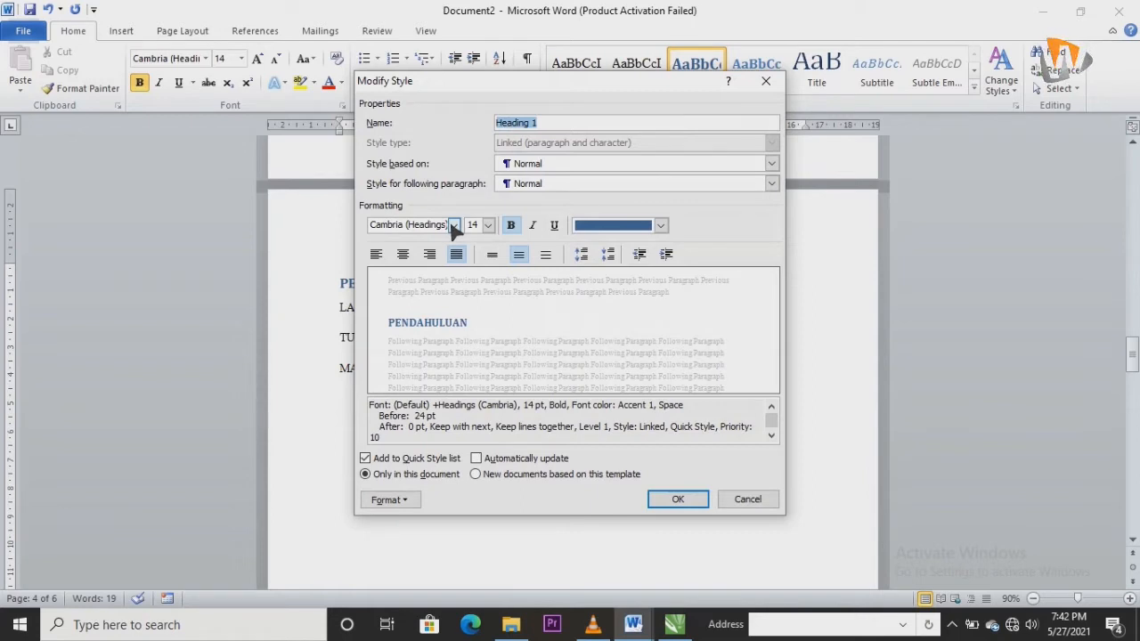
{"action": "left_click", "coordinate": [453, 225]}
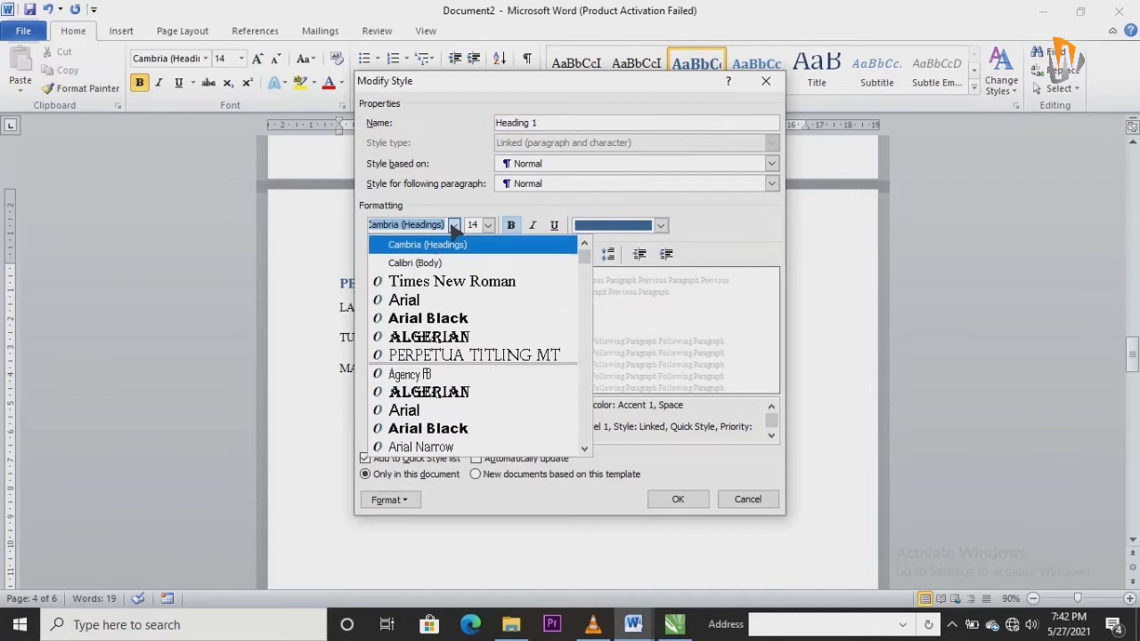
{"action": "left_click", "coordinate": [431, 287]}
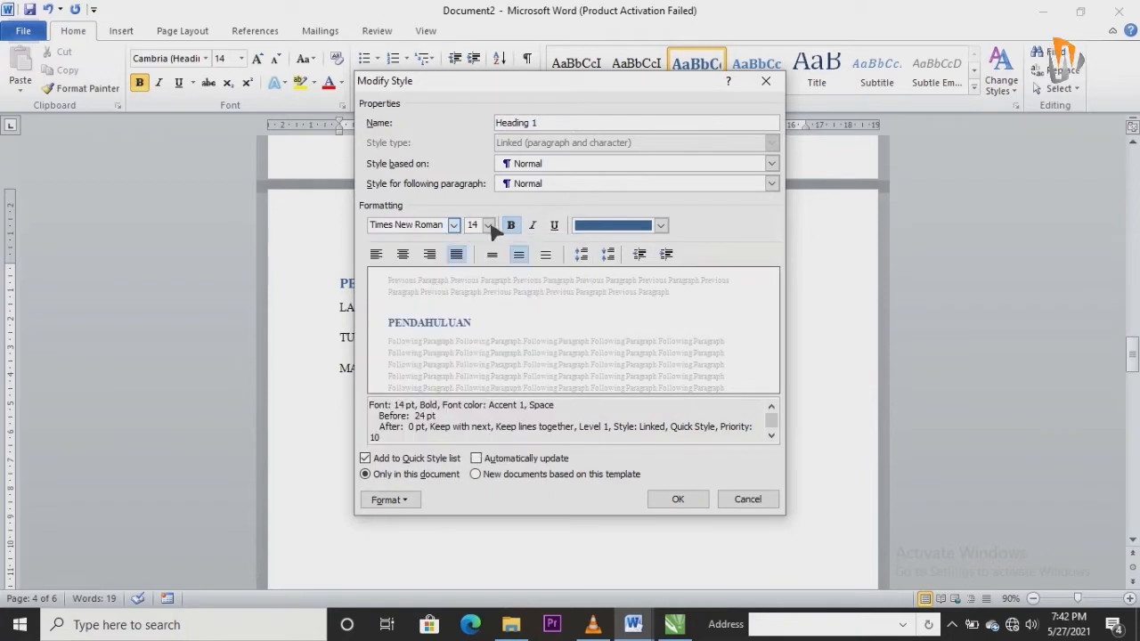
{"action": "left_click", "coordinate": [488, 225]}
{"action": "left_click", "coordinate": [472, 284]}
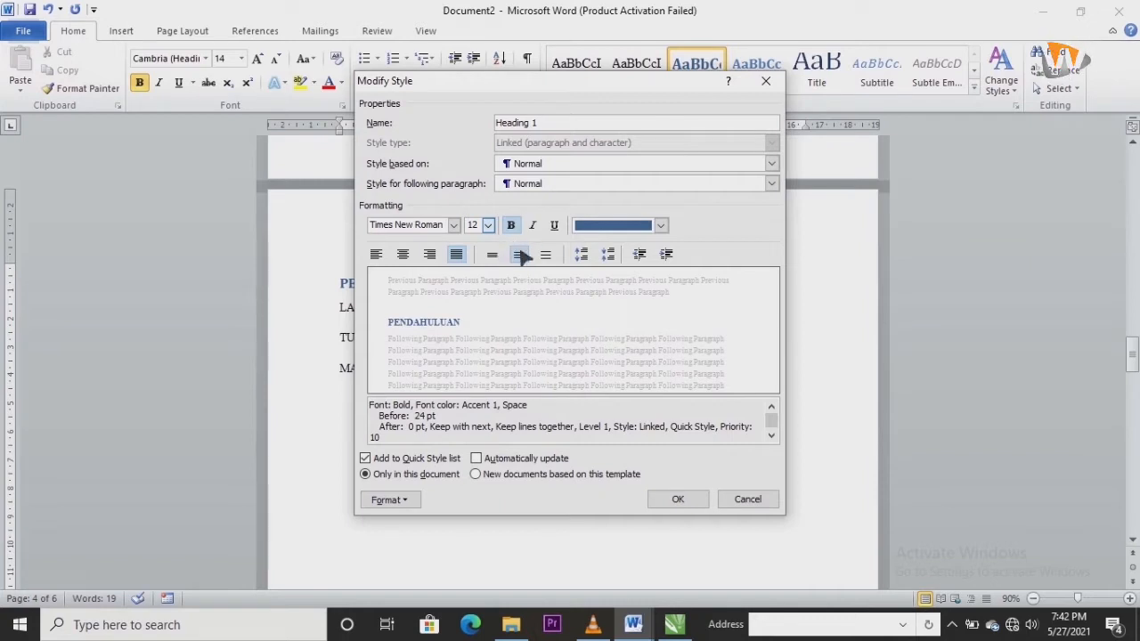
Step: Make the Heading 1 style left-aligned with the Automatic font color, keep it bold, and apply the style changes
{"action": "left_click", "coordinate": [461, 255]}
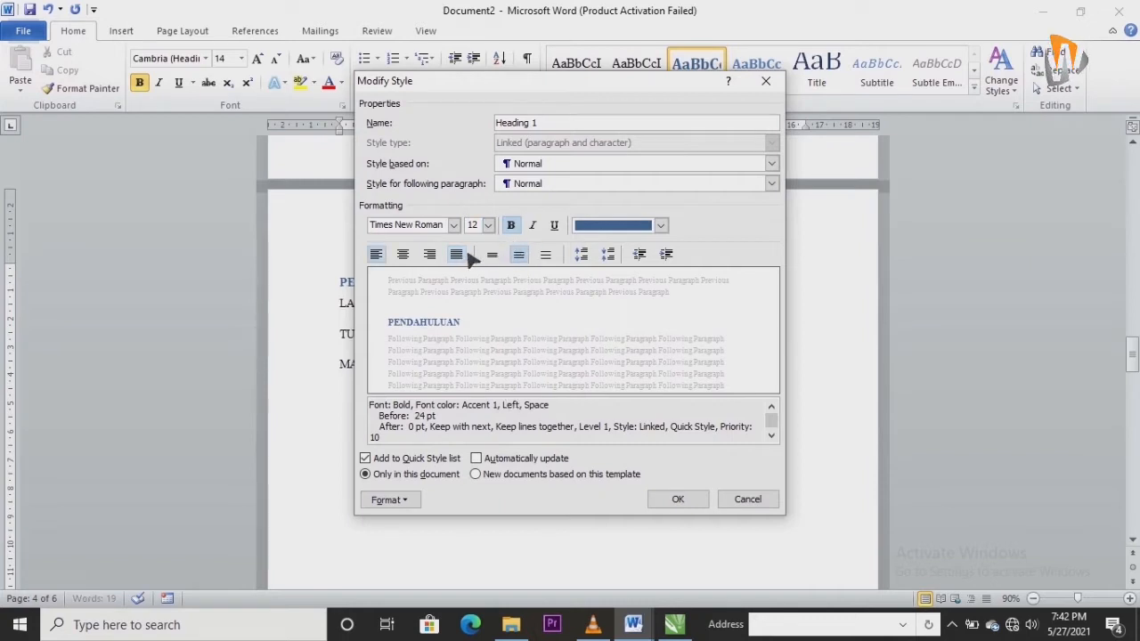
{"action": "left_click", "coordinate": [512, 227]}
{"action": "left_click", "coordinate": [512, 227]}
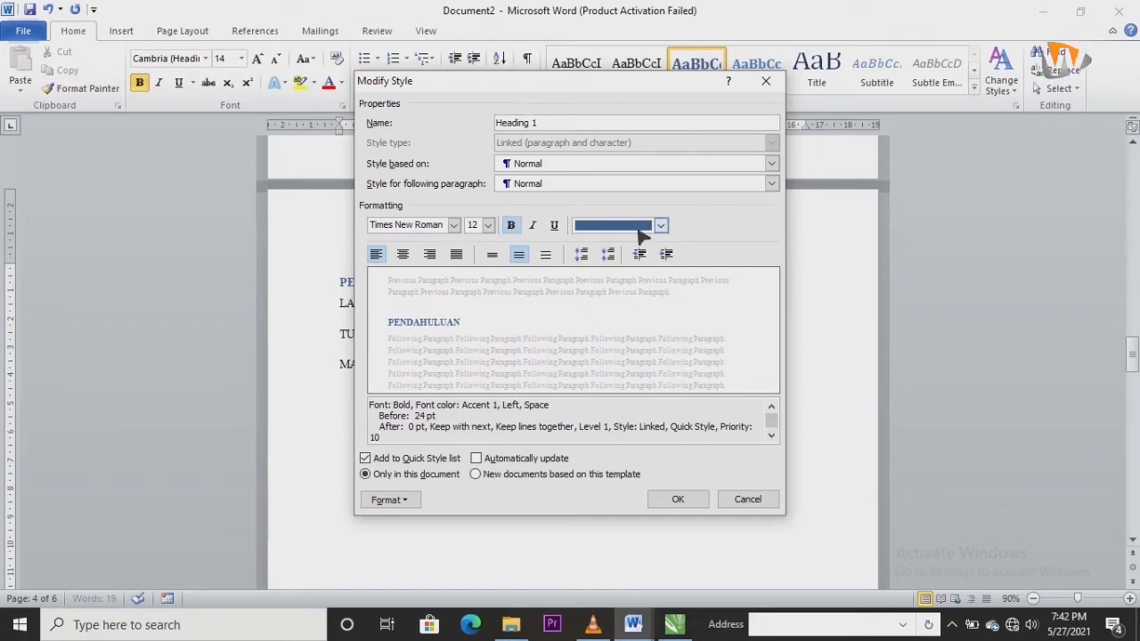
{"action": "left_click", "coordinate": [639, 229]}
{"action": "left_click", "coordinate": [606, 253]}
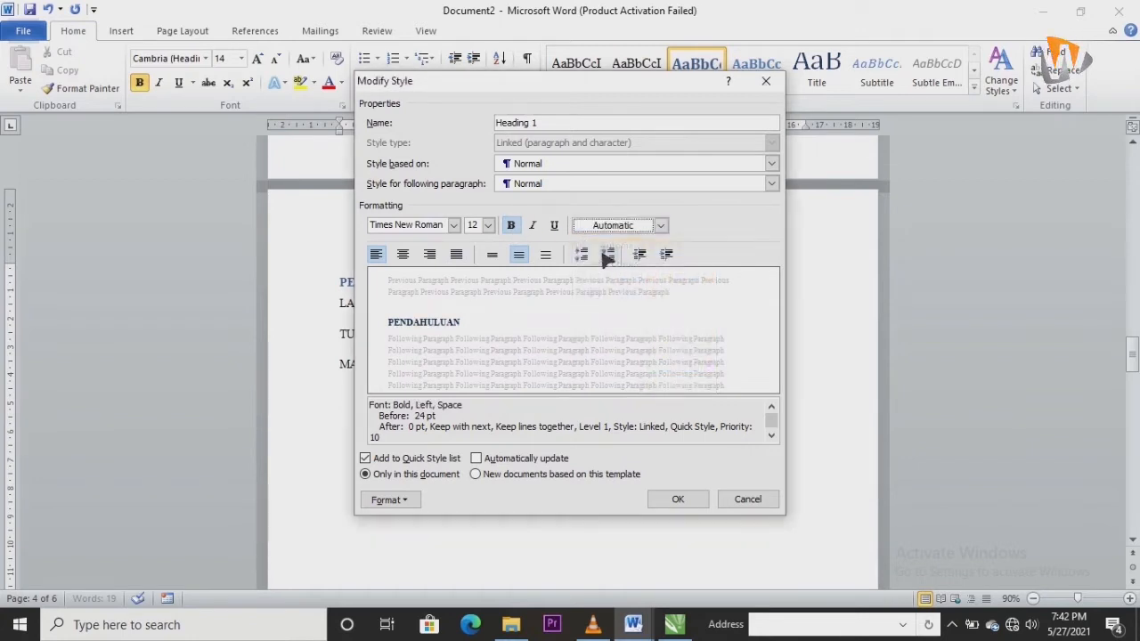
{"action": "left_click", "coordinate": [677, 499]}
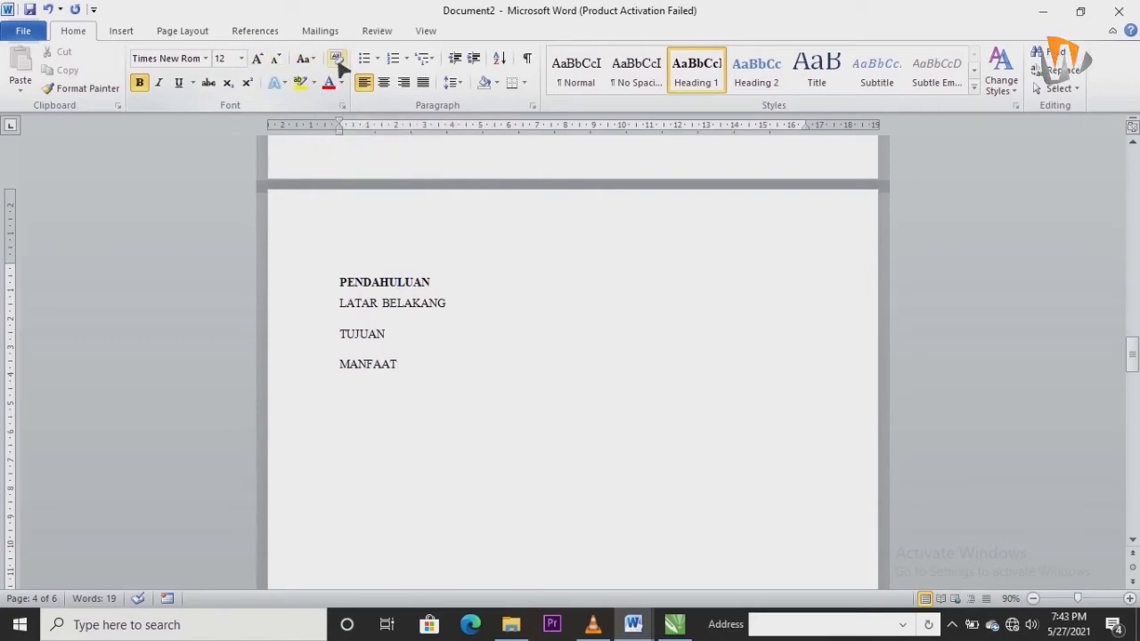
Step: Number the PENDAHULUAN heading with the multilevel list format 1 Heading 1, 1.1 Heading 2, 1.1.1 Heading 3
{"action": "left_click", "coordinate": [406, 58]}
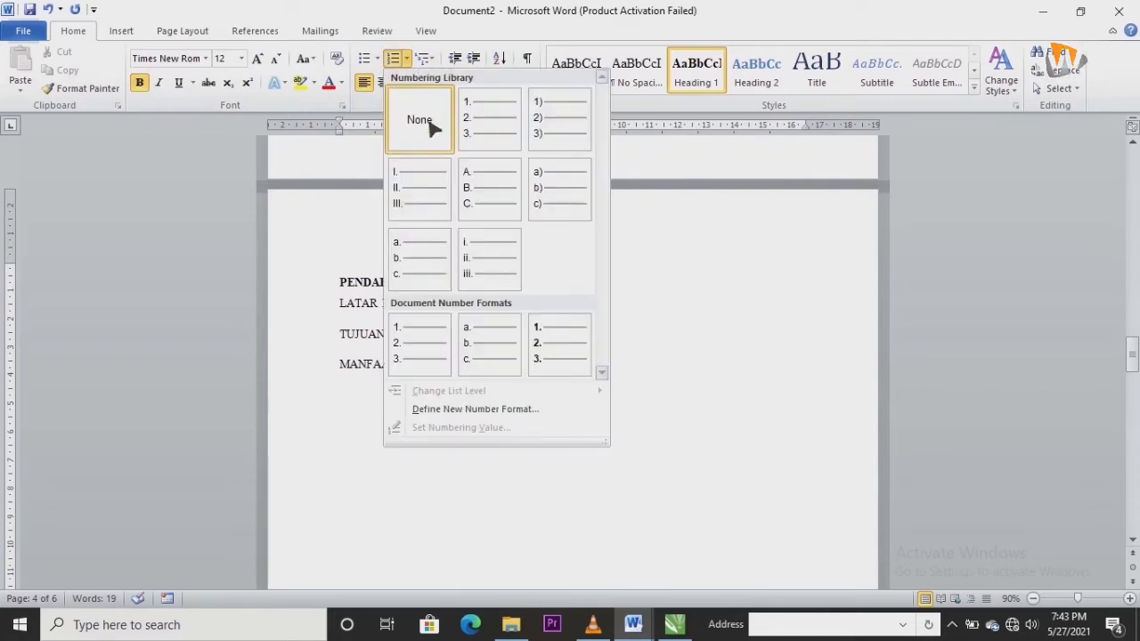
{"action": "left_click", "coordinate": [428, 59]}
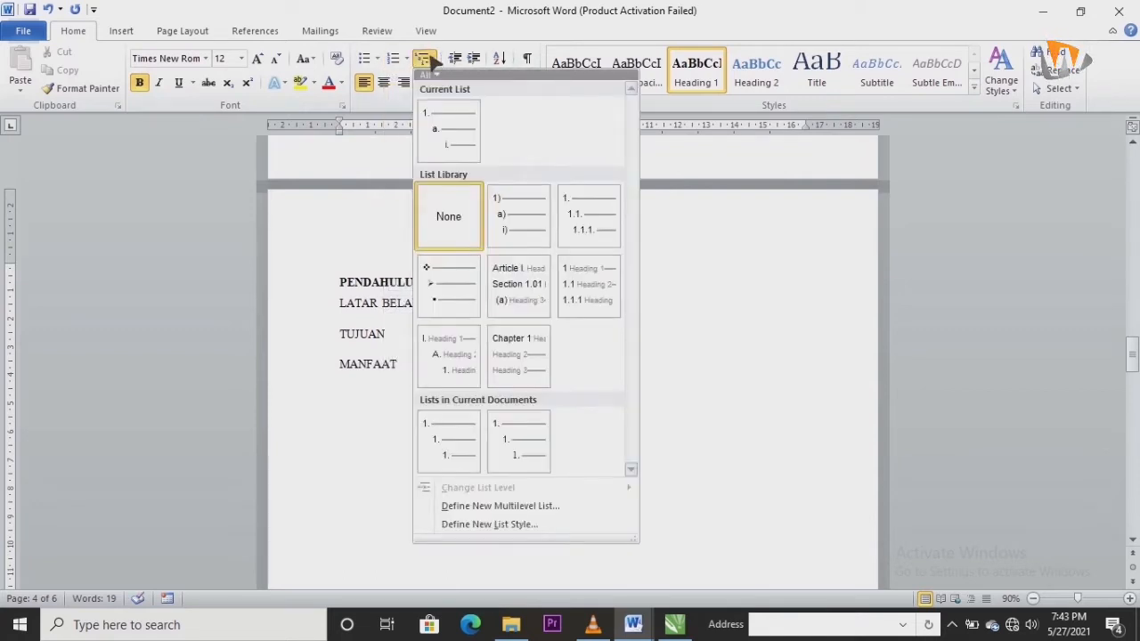
{"action": "left_click", "coordinate": [574, 284]}
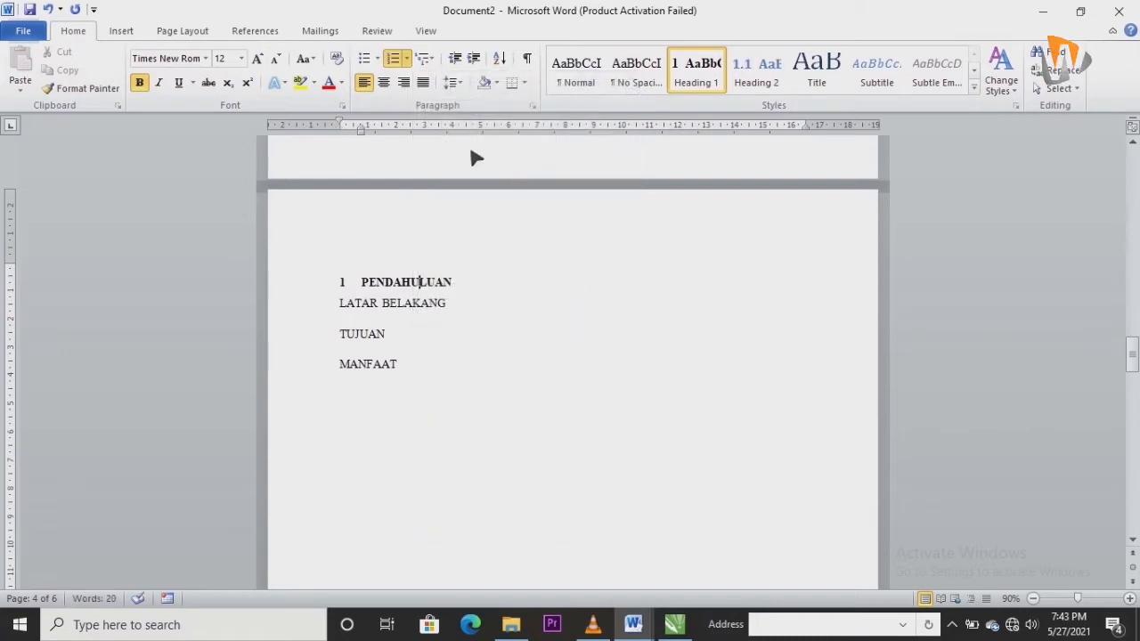
Step: Define a new multilevel list based on the heading numbering, with the level 1 number style set to I, II, III
{"action": "left_click", "coordinate": [428, 59]}
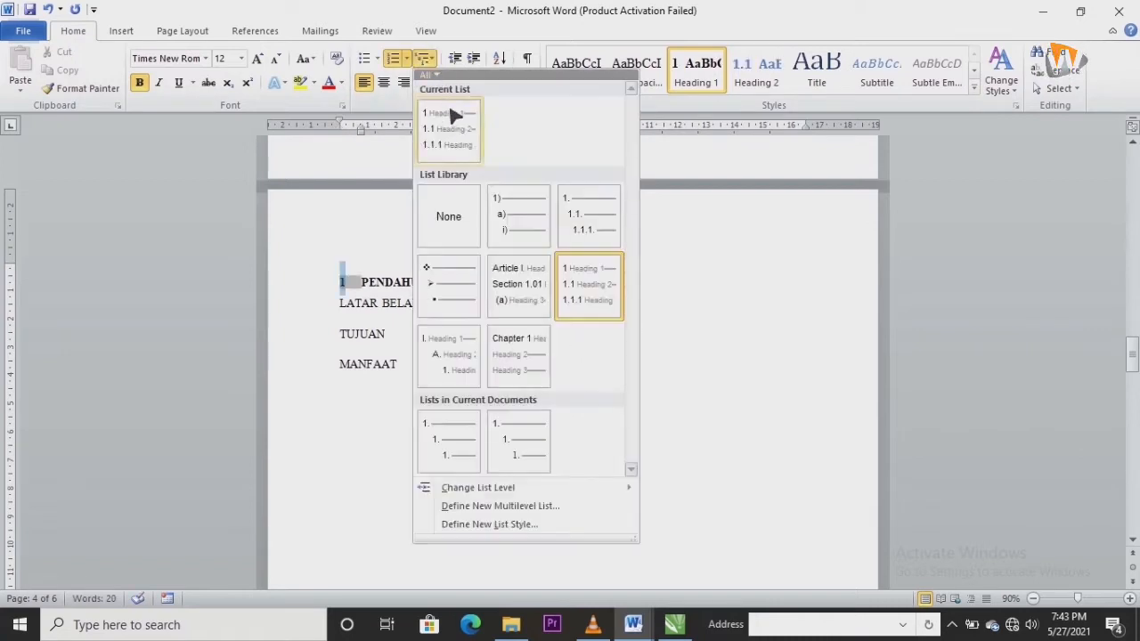
{"action": "left_click", "coordinate": [473, 505]}
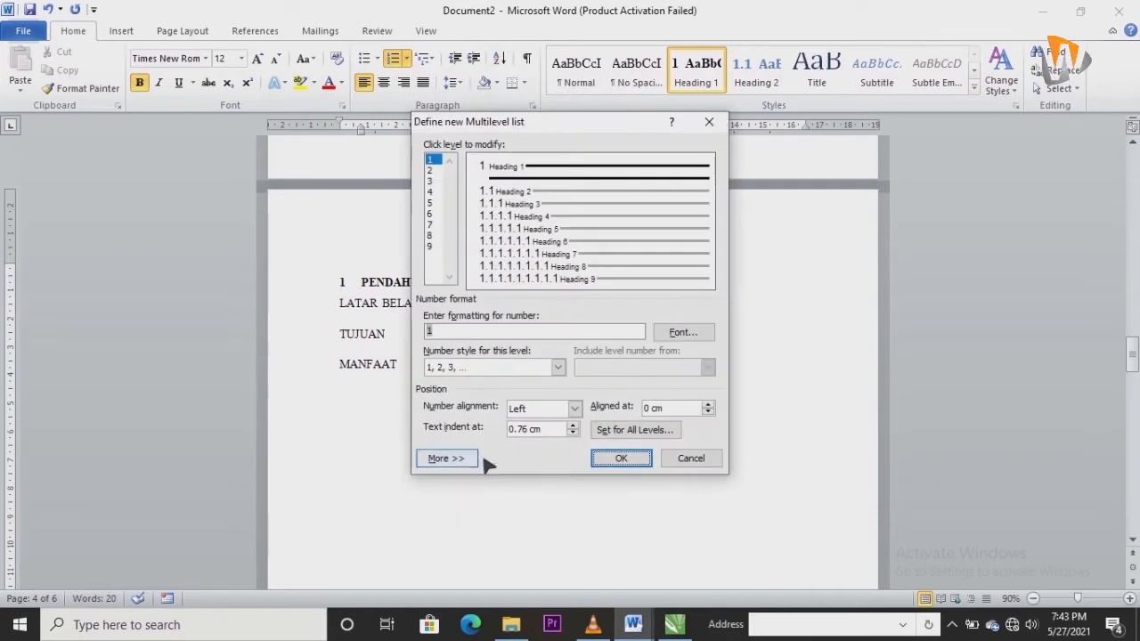
{"action": "left_click", "coordinate": [490, 333]}
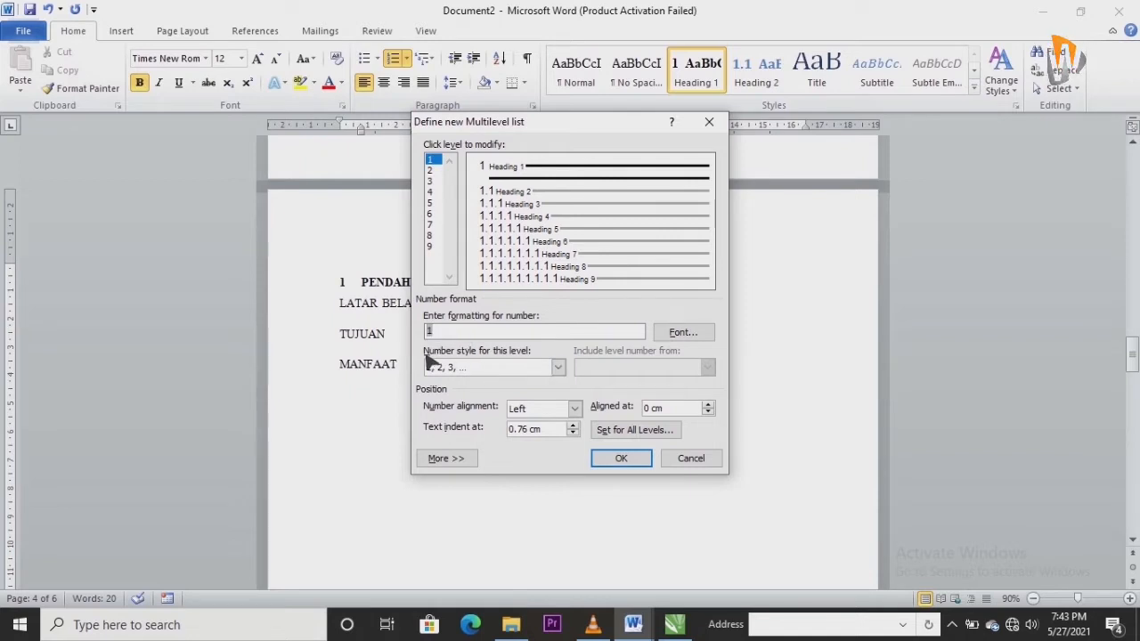
{"action": "left_click", "coordinate": [554, 366]}
{"action": "left_click", "coordinate": [458, 401]}
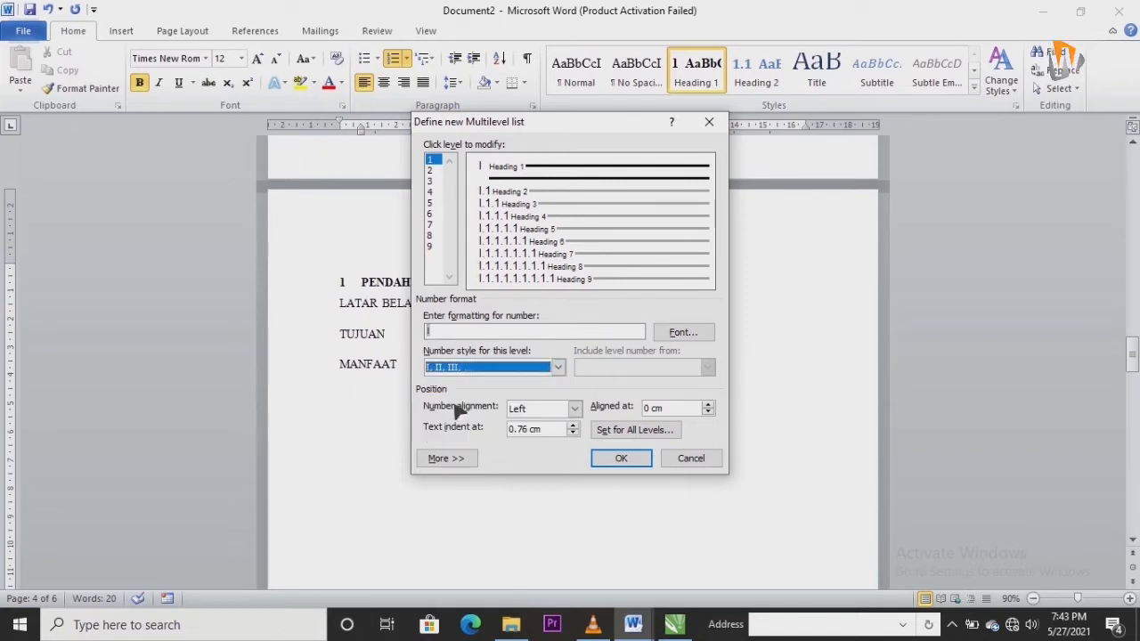
Step: Add the prefix BAB before the level 1 number and set its number alignment to Centered
{"action": "left_click", "coordinate": [434, 336]}
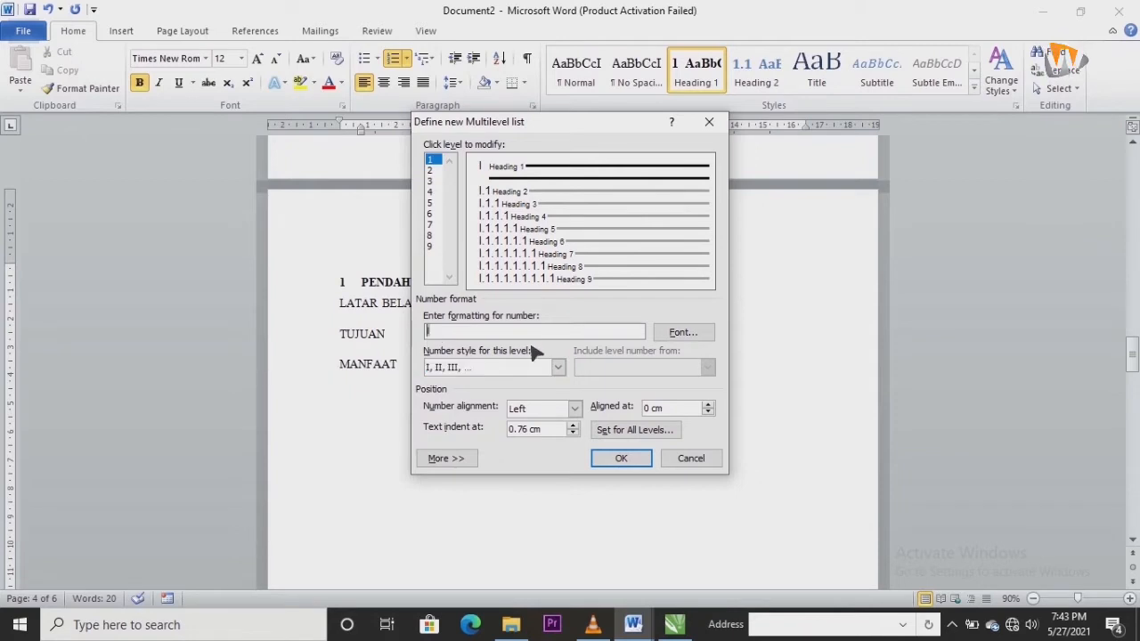
{"action": "type", "text": "BAB"}
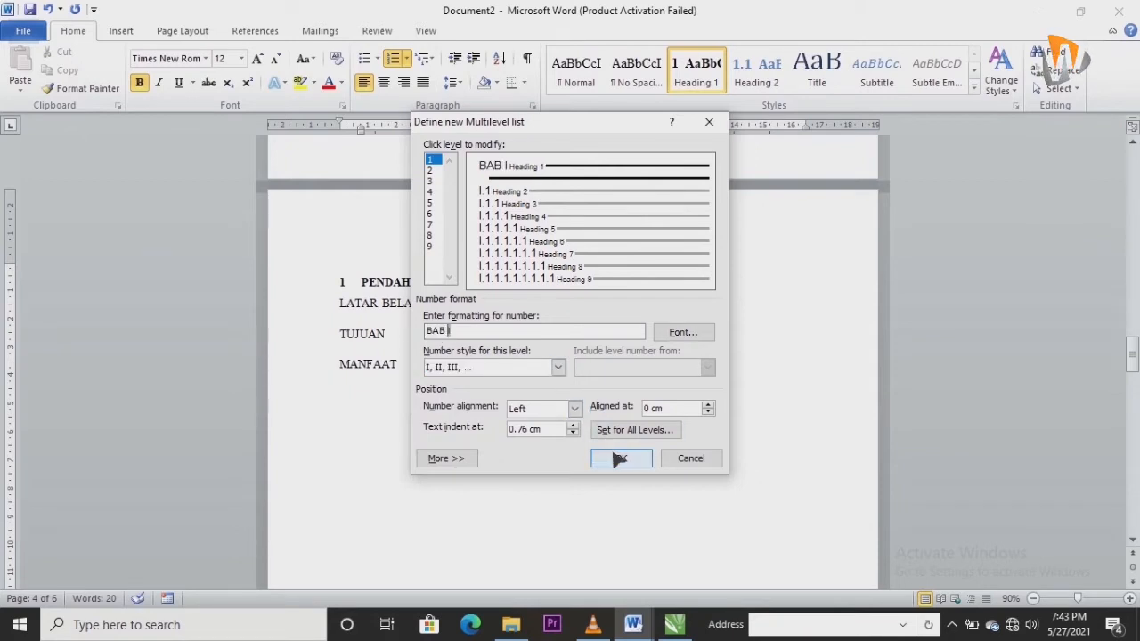
{"action": "left_click", "coordinate": [574, 407]}
{"action": "left_click", "coordinate": [548, 434]}
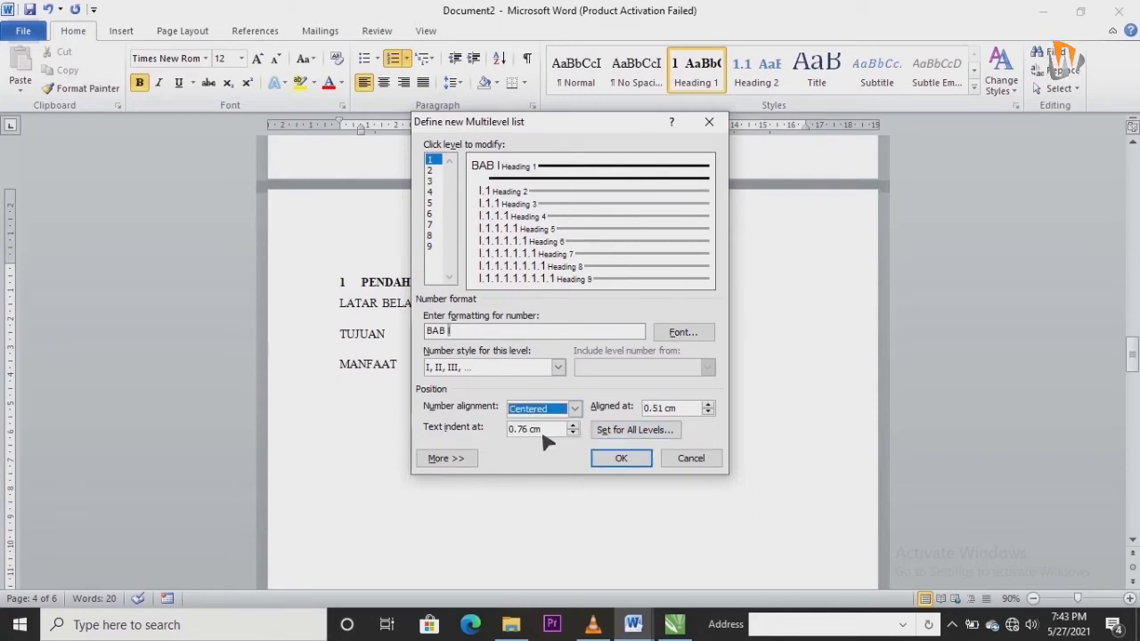
Step: Set the level 1 number's alignment position to 0.5 cm and apply the new multilevel list
{"action": "left_click", "coordinate": [708, 411]}
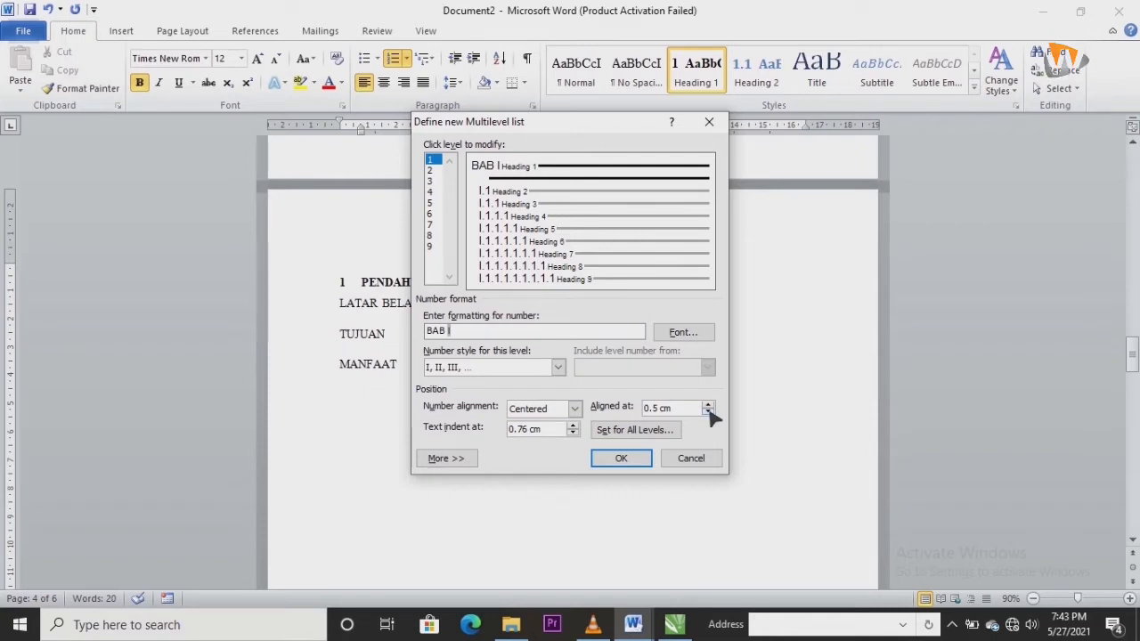
{"action": "left_click", "coordinate": [708, 411]}
{"action": "left_click", "coordinate": [708, 411]}
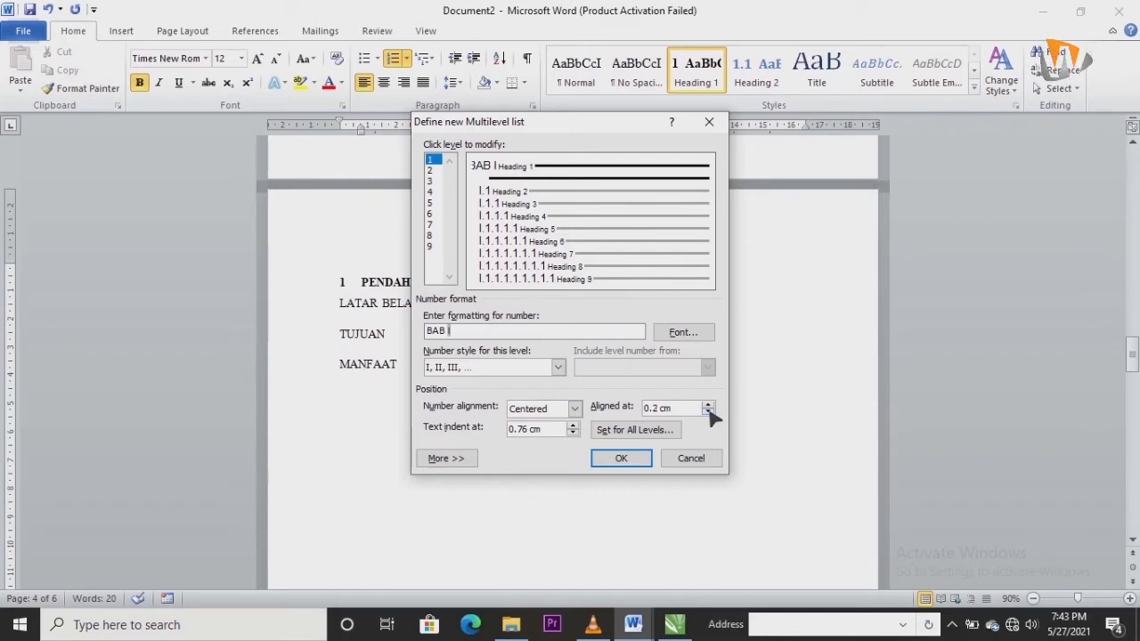
{"action": "left_click", "coordinate": [708, 411]}
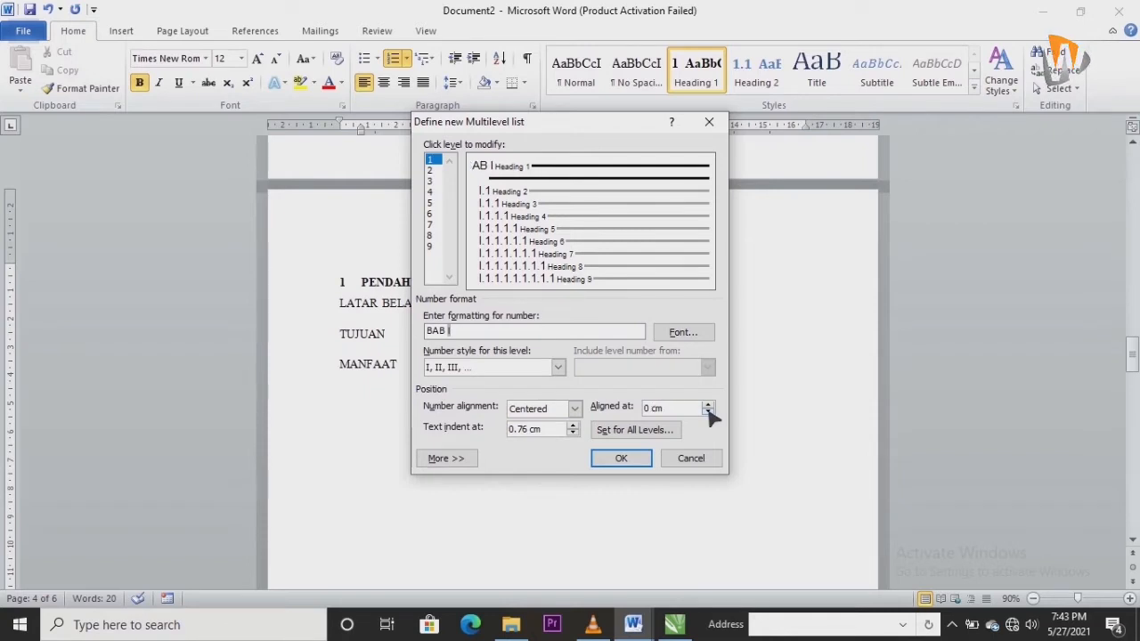
{"action": "left_click", "coordinate": [708, 404]}
{"action": "left_click", "coordinate": [708, 404]}
{"action": "left_click", "coordinate": [707, 404]}
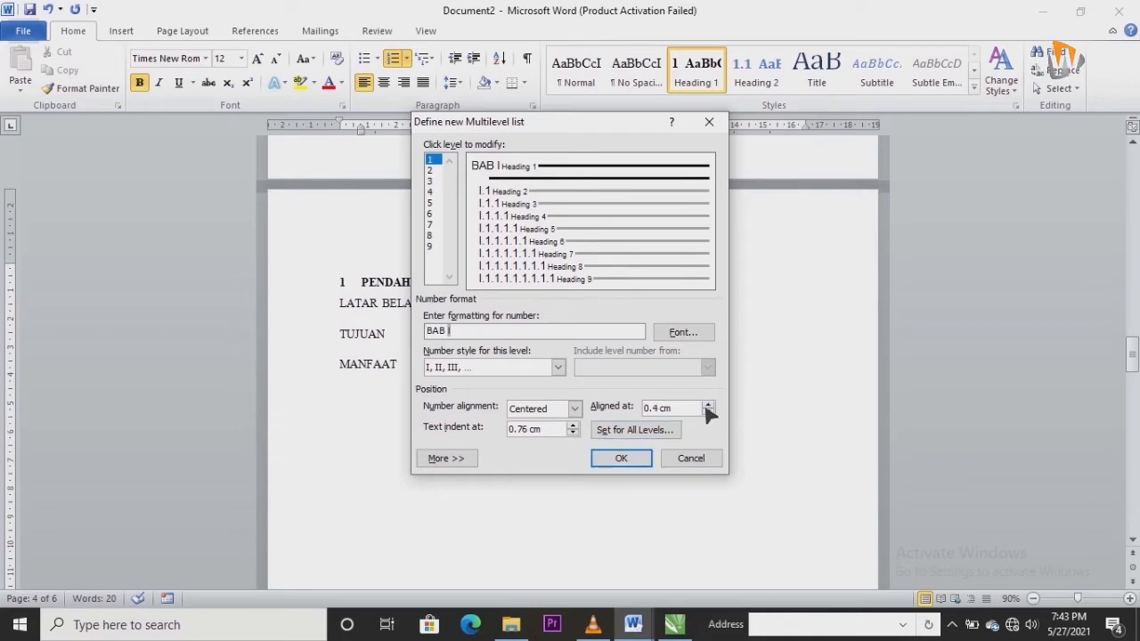
{"action": "left_click", "coordinate": [708, 405]}
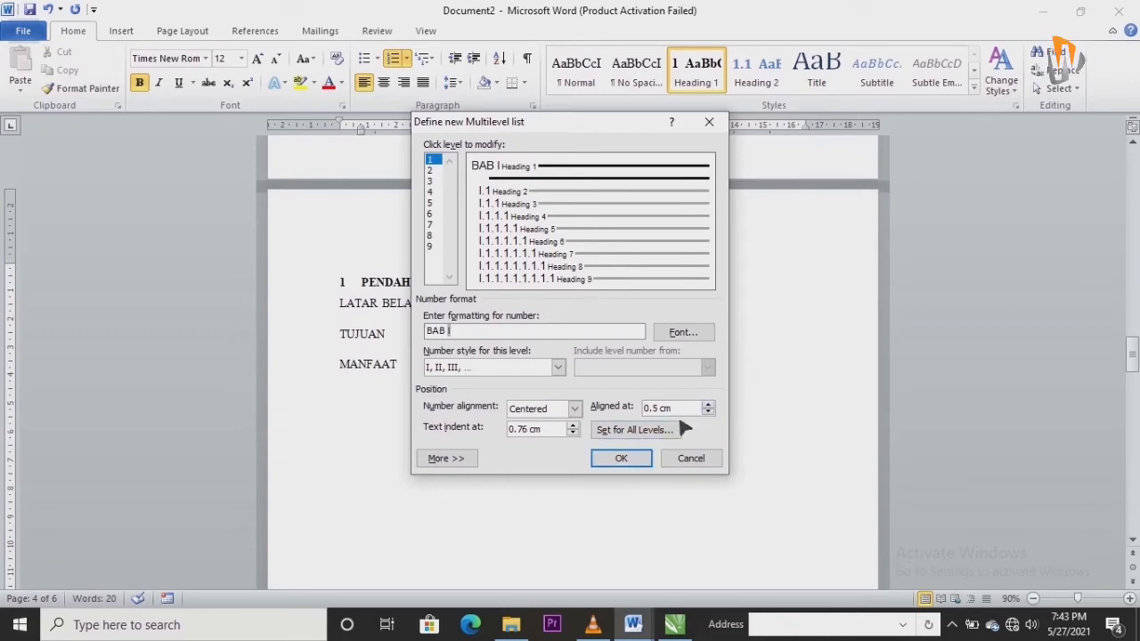
{"action": "left_click", "coordinate": [622, 458]}
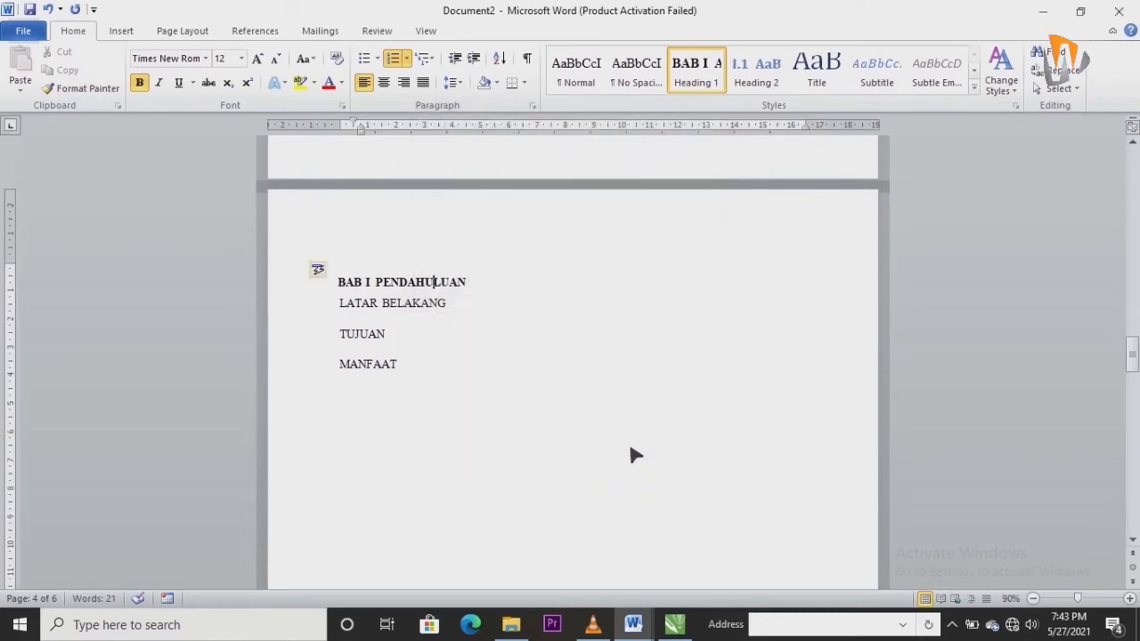
Step: Center the BAB I PENDAHULUAN heading and move PENDAHULUAN onto its own line below BAB I
{"action": "key", "text": "ctrl+e"}
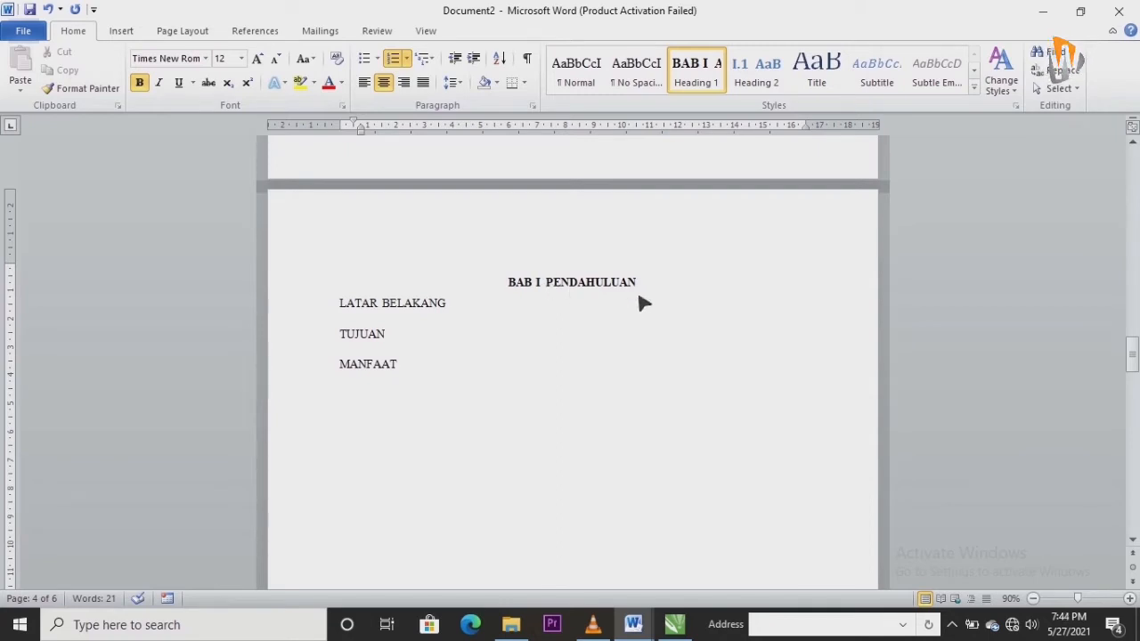
{"action": "key", "text": "Return"}
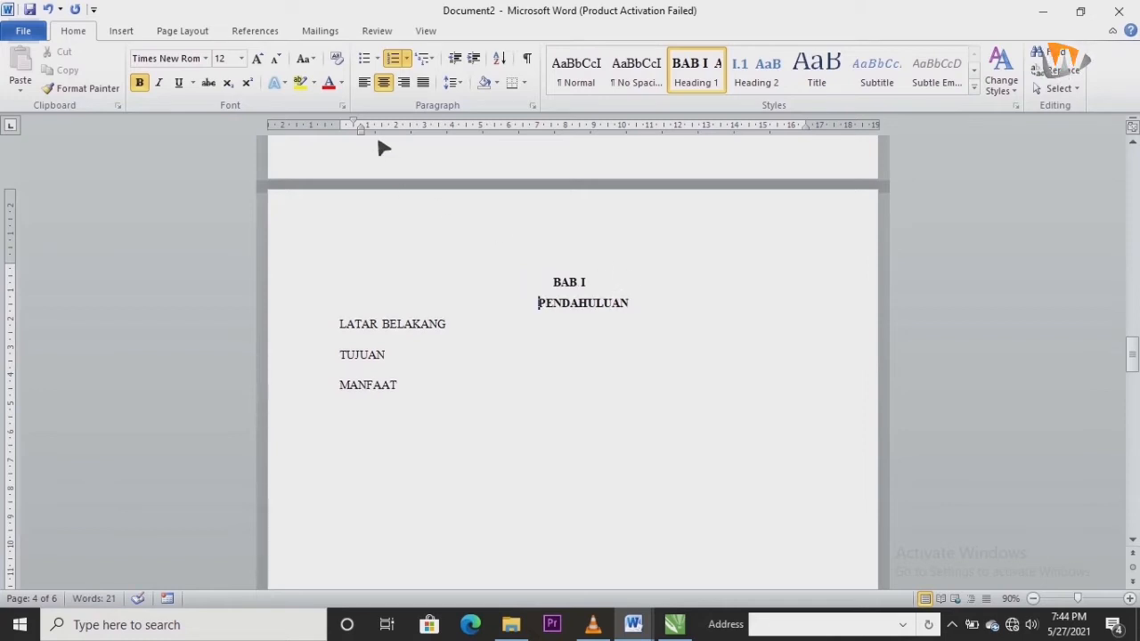
{"action": "left_click_drag", "start_coordinate": [362, 124], "coordinate": [360, 126]}
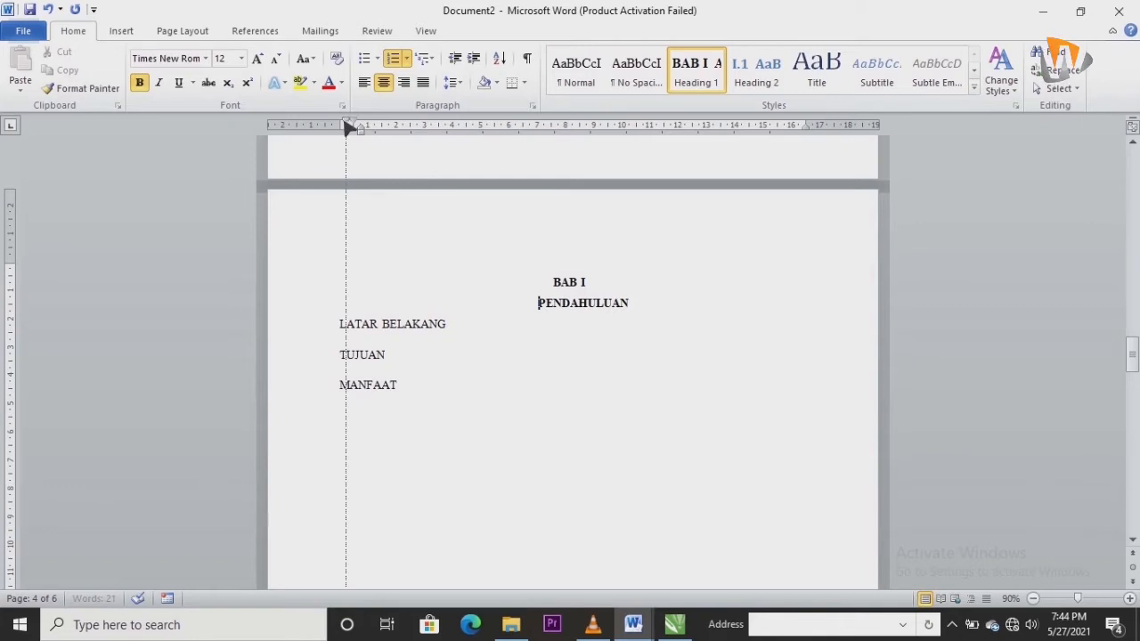
{"action": "left_click_drag", "start_coordinate": [342, 123], "coordinate": [344, 126]}
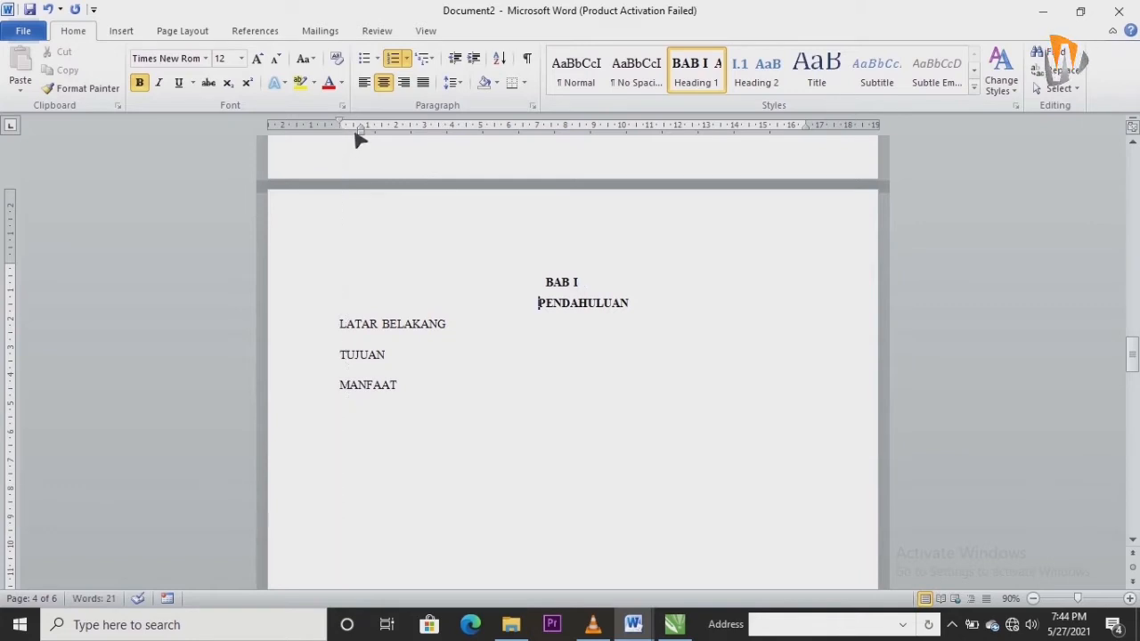
{"action": "key", "text": "ctrl+z"}
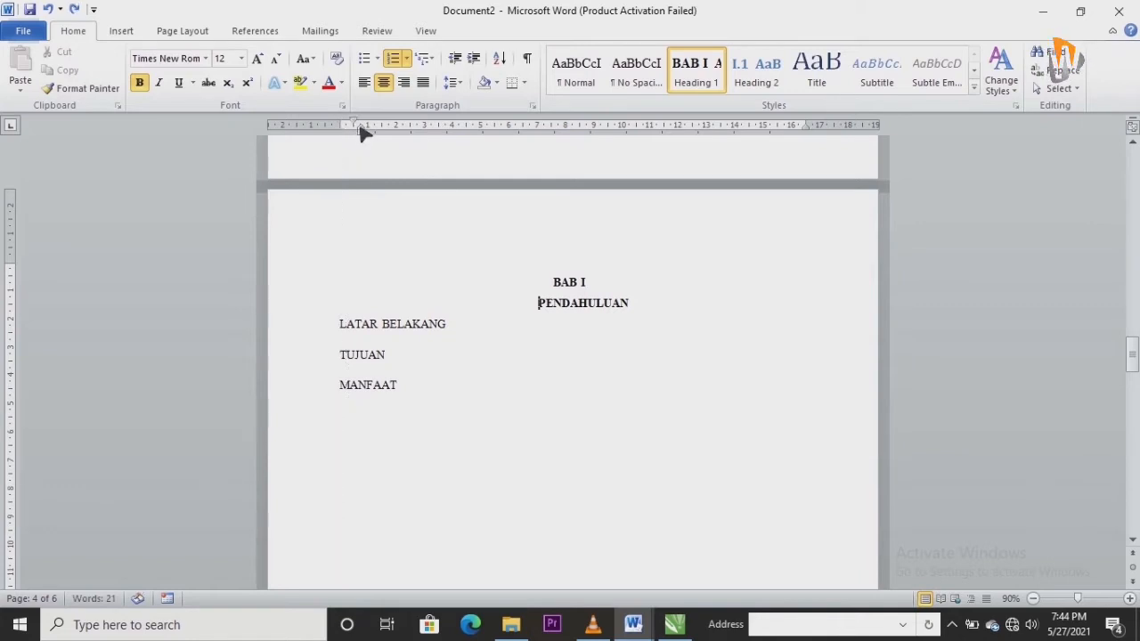
Step: Move the hanging indent of the PENDAHULUAN heading back to the page's left margin
{"action": "left_click_drag", "start_coordinate": [361, 127], "coordinate": [347, 132]}
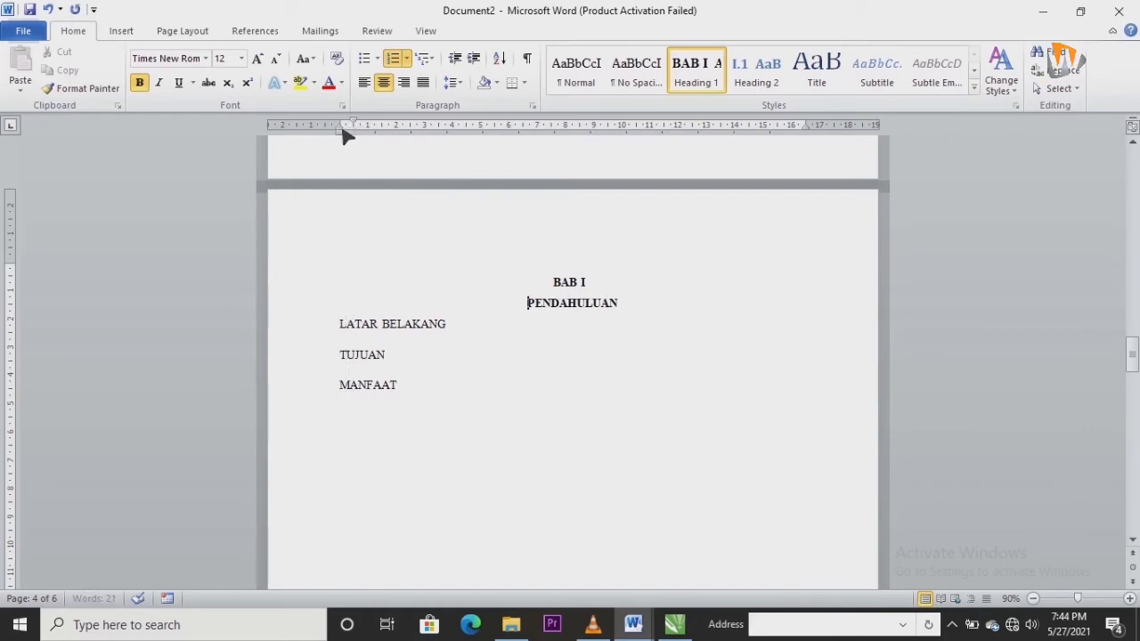
{"action": "left_click", "coordinate": [538, 326]}
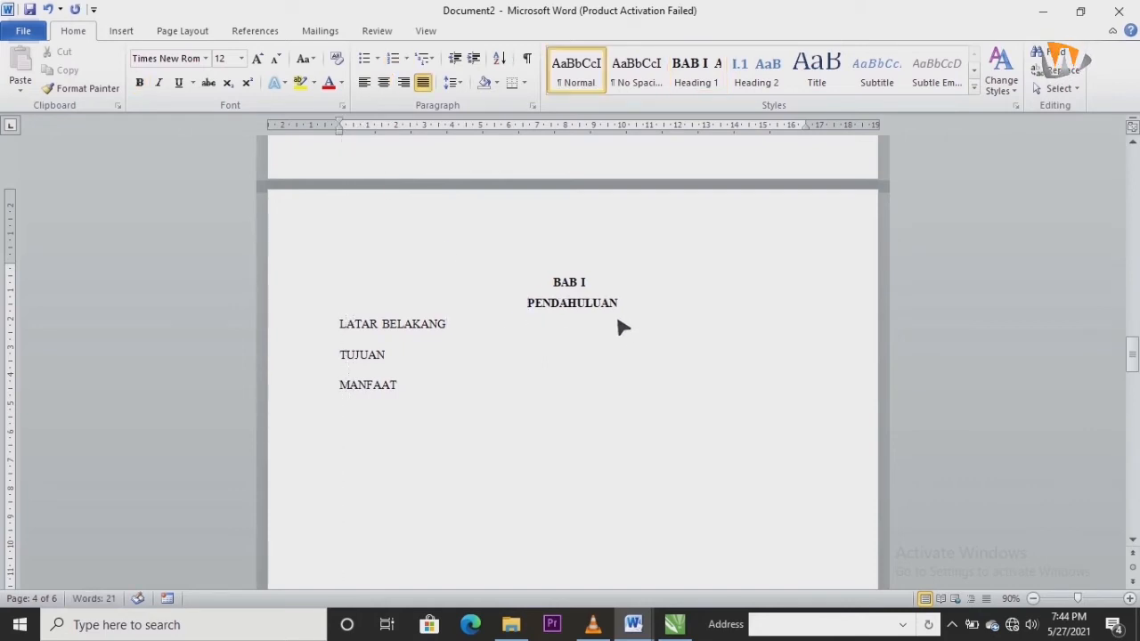
Step: Apply the Heading 2 style to the LATAR BELAKANG line
{"action": "left_click", "coordinate": [390, 325]}
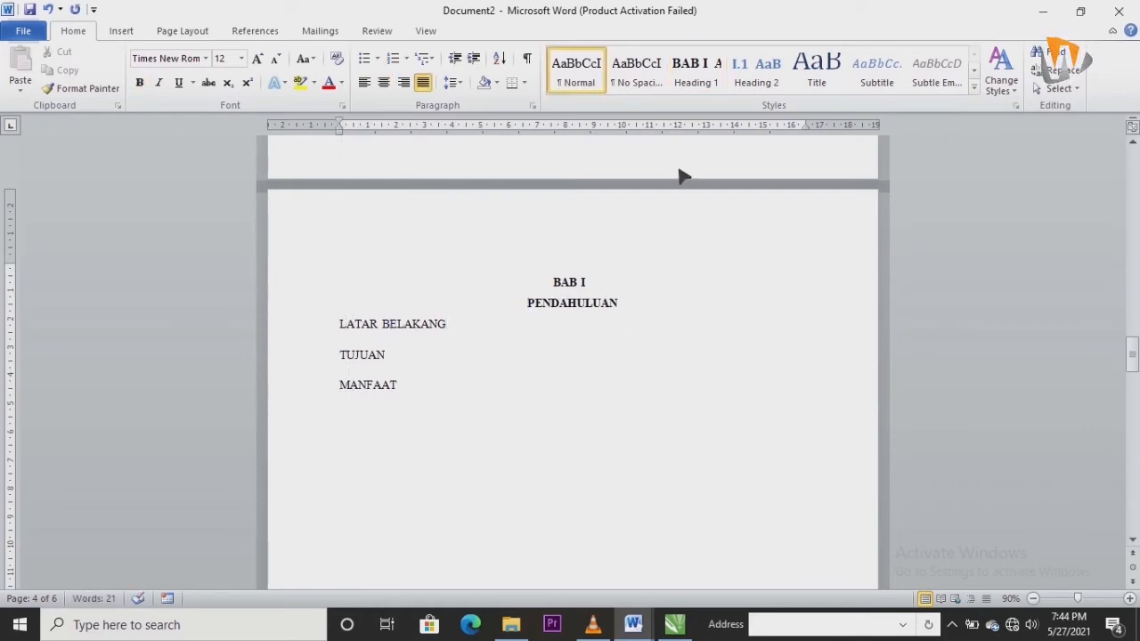
{"action": "left_click", "coordinate": [745, 84]}
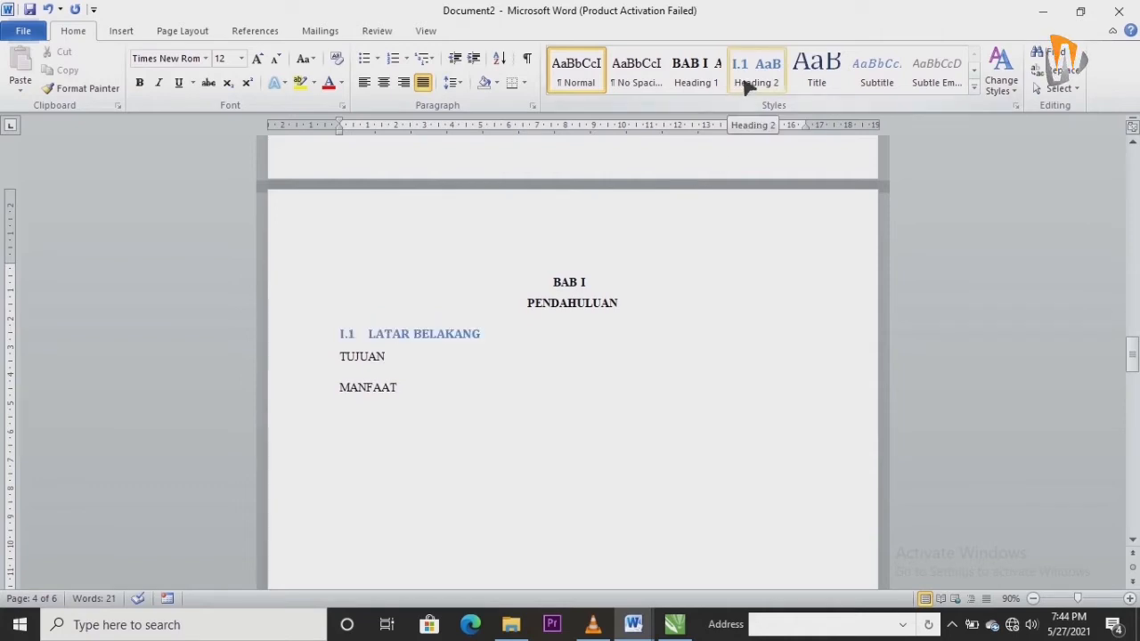
Step: Modify the Heading 2 style to use Times New Roman at size 12 with the Automatic font color
{"action": "right_click", "coordinate": [753, 81]}
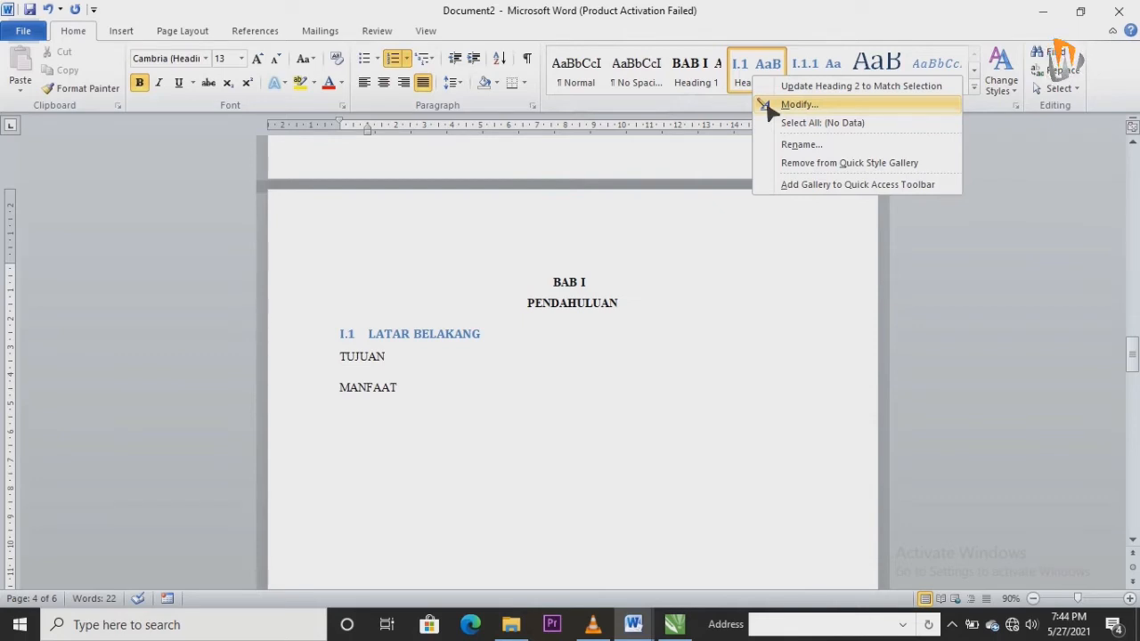
{"action": "left_click", "coordinate": [767, 106]}
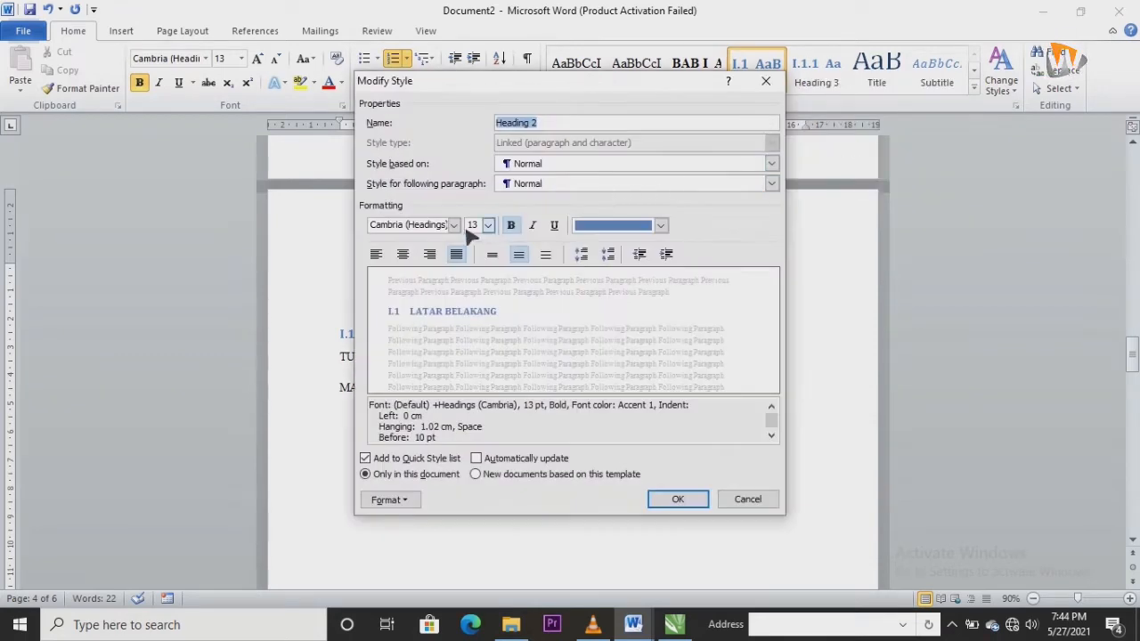
{"action": "left_click", "coordinate": [453, 225]}
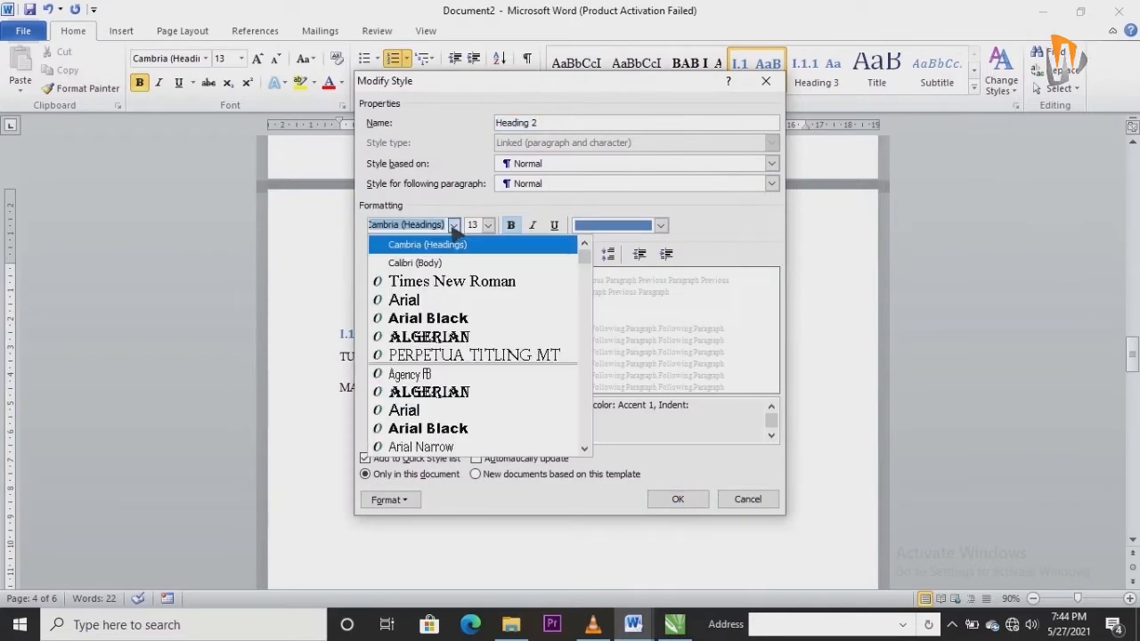
{"action": "left_click", "coordinate": [448, 283]}
{"action": "left_click", "coordinate": [488, 226]}
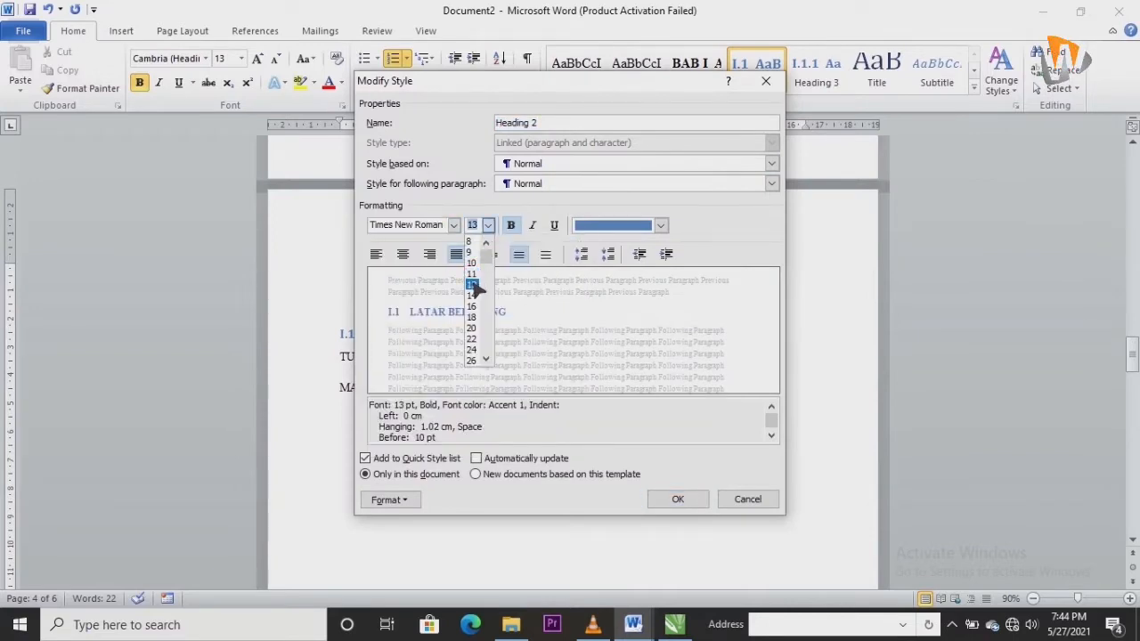
{"action": "left_click", "coordinate": [472, 284]}
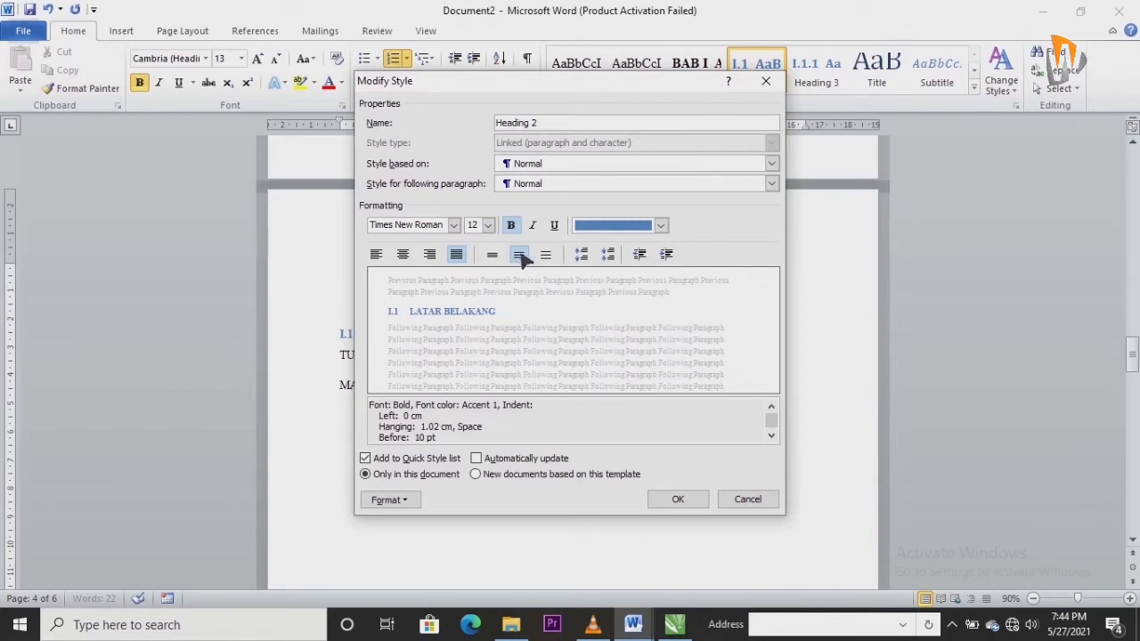
{"action": "left_click", "coordinate": [661, 225]}
{"action": "left_click", "coordinate": [613, 248]}
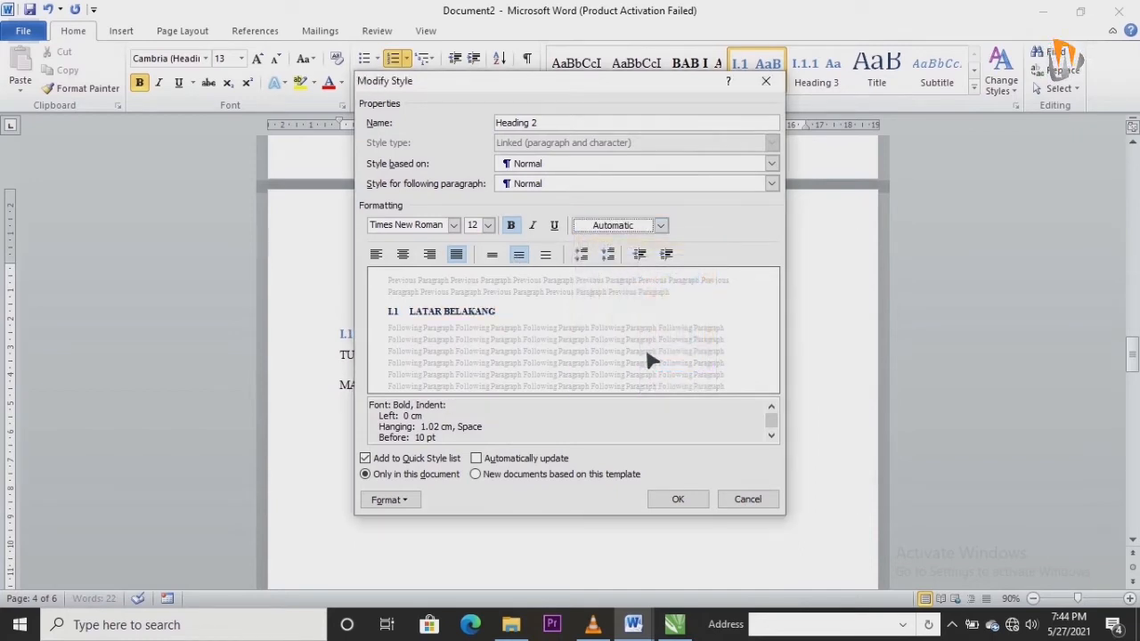
{"action": "left_click", "coordinate": [676, 498]}
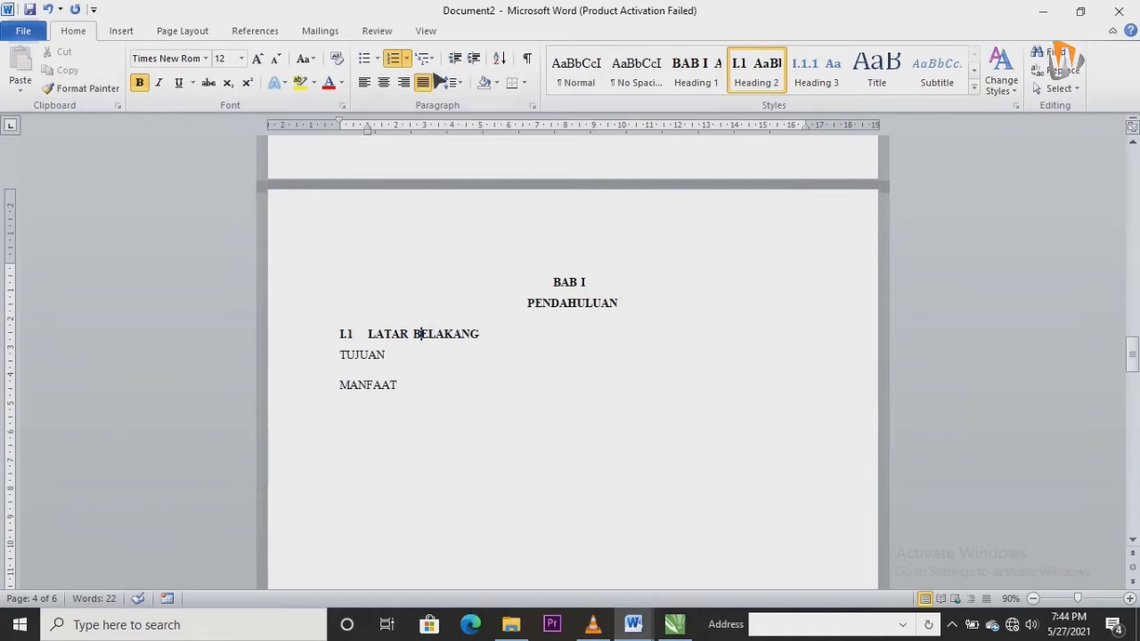
Step: Define a new multilevel list for the LATAR BELAKANG heading with the level 2 number style set to I, II, III
{"action": "left_click", "coordinate": [433, 62]}
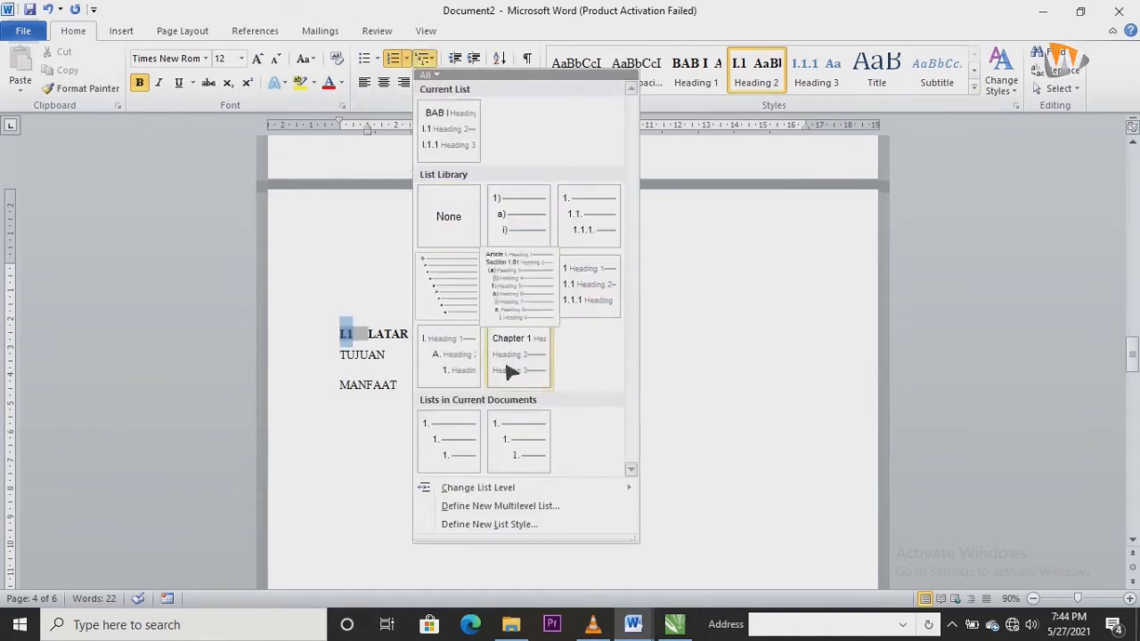
{"action": "left_click", "coordinate": [499, 505]}
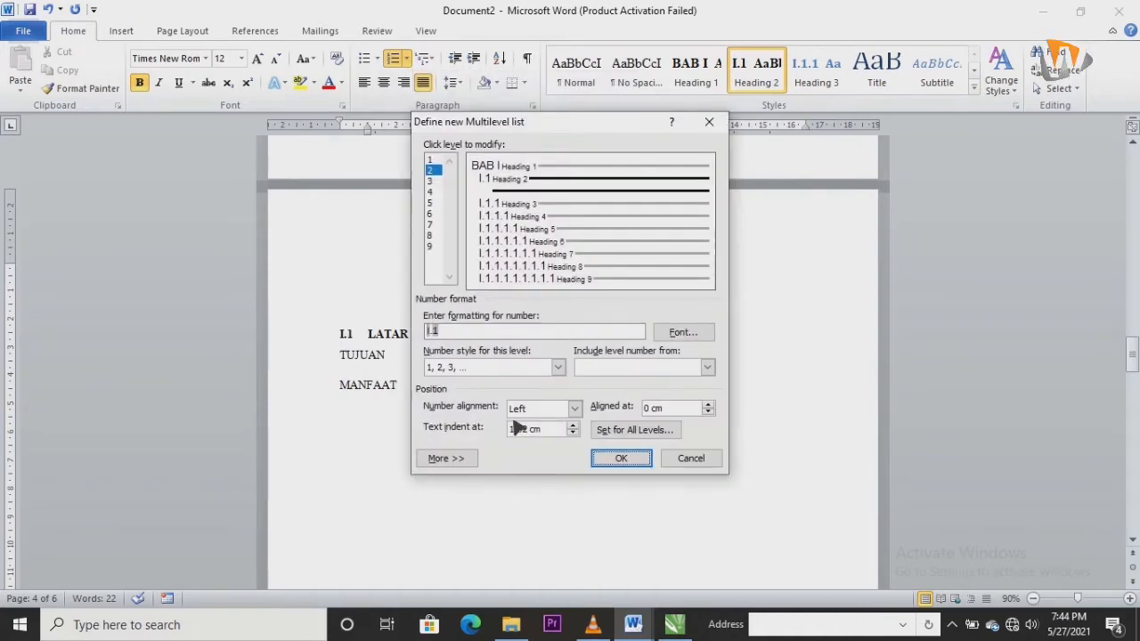
{"action": "left_click", "coordinate": [461, 367]}
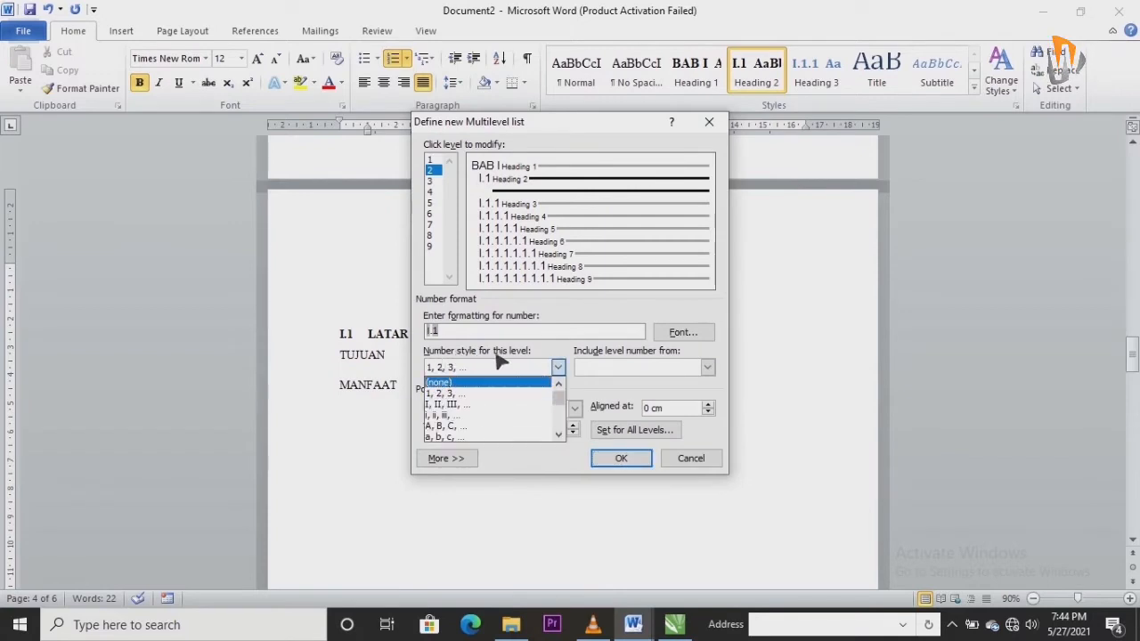
{"action": "left_click", "coordinate": [455, 405]}
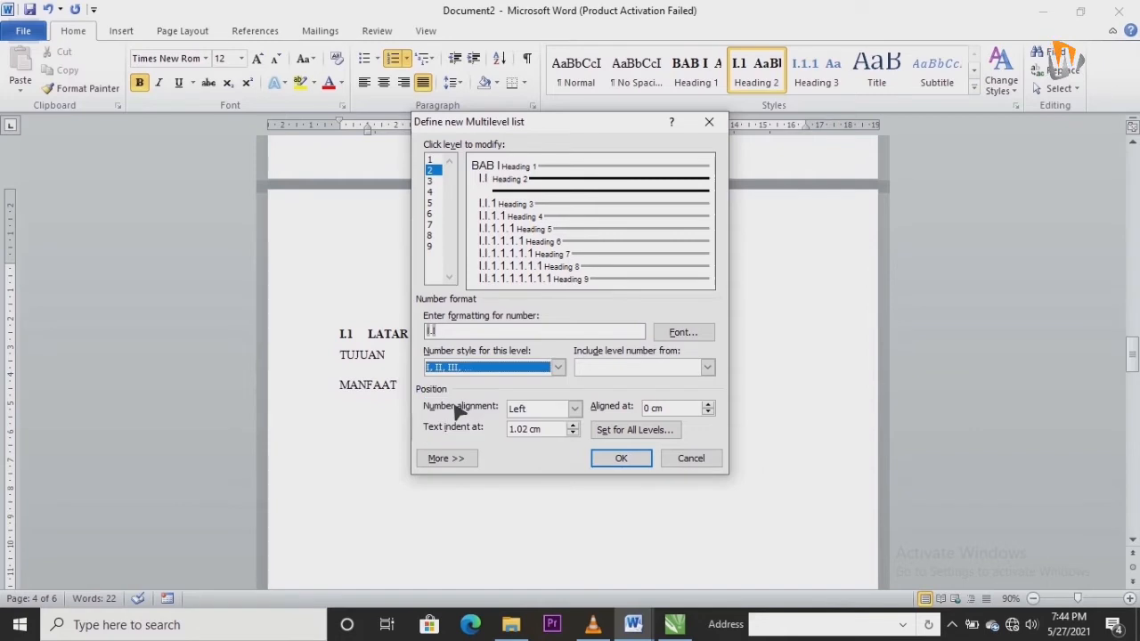
{"action": "left_click", "coordinate": [604, 458]}
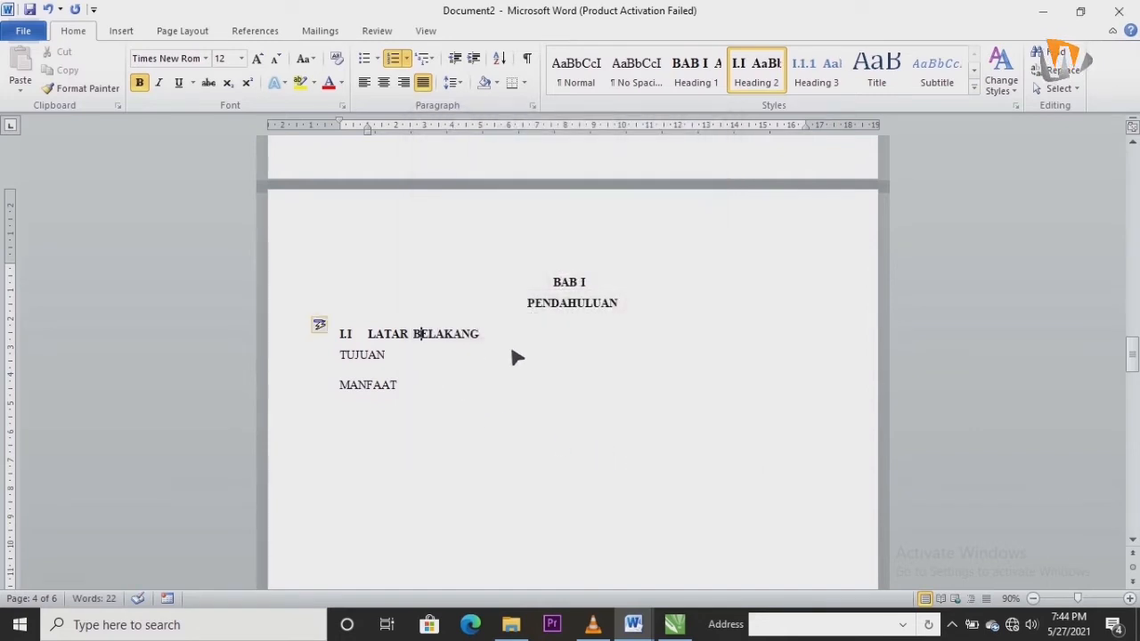
Step: Apply the Heading 2 style to the TUJUAN line
{"action": "left_click", "coordinate": [377, 360]}
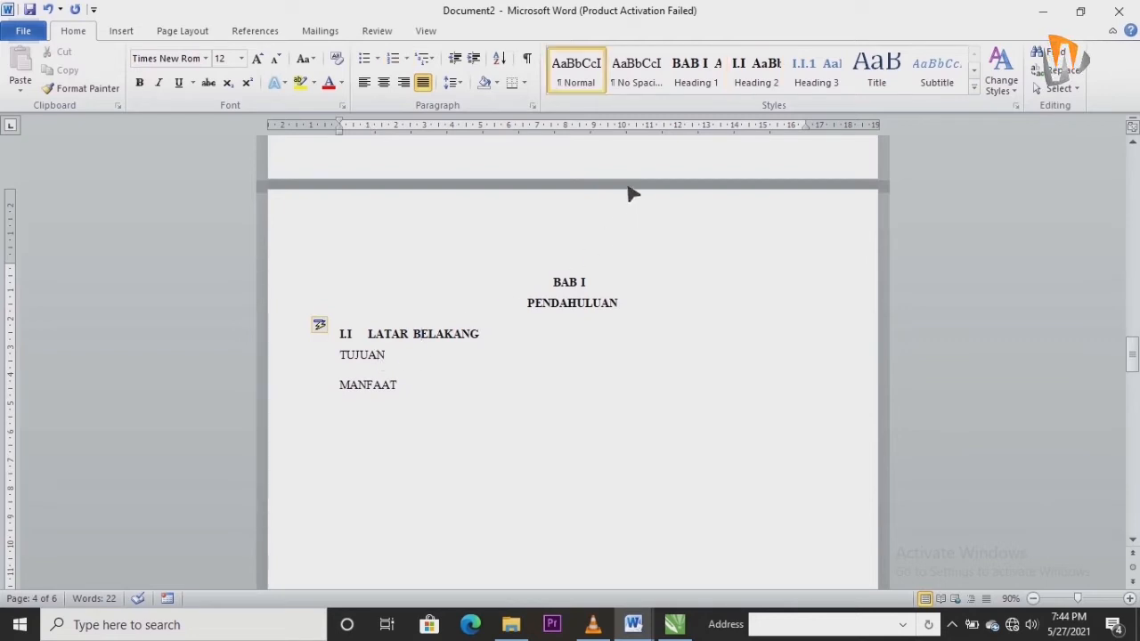
{"action": "left_click", "coordinate": [747, 79]}
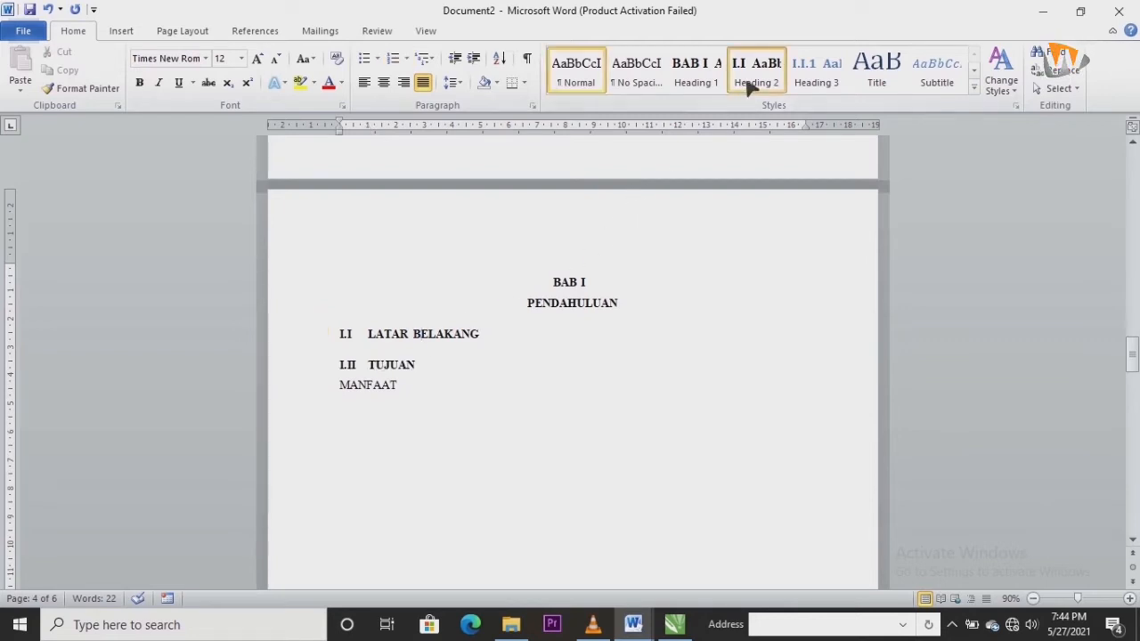
Step: Define a new multilevel list at LATAR BELAKANG with the level 2 number style set to 1, 2, 3 and legal style numbering enabled
{"action": "left_click", "coordinate": [424, 335]}
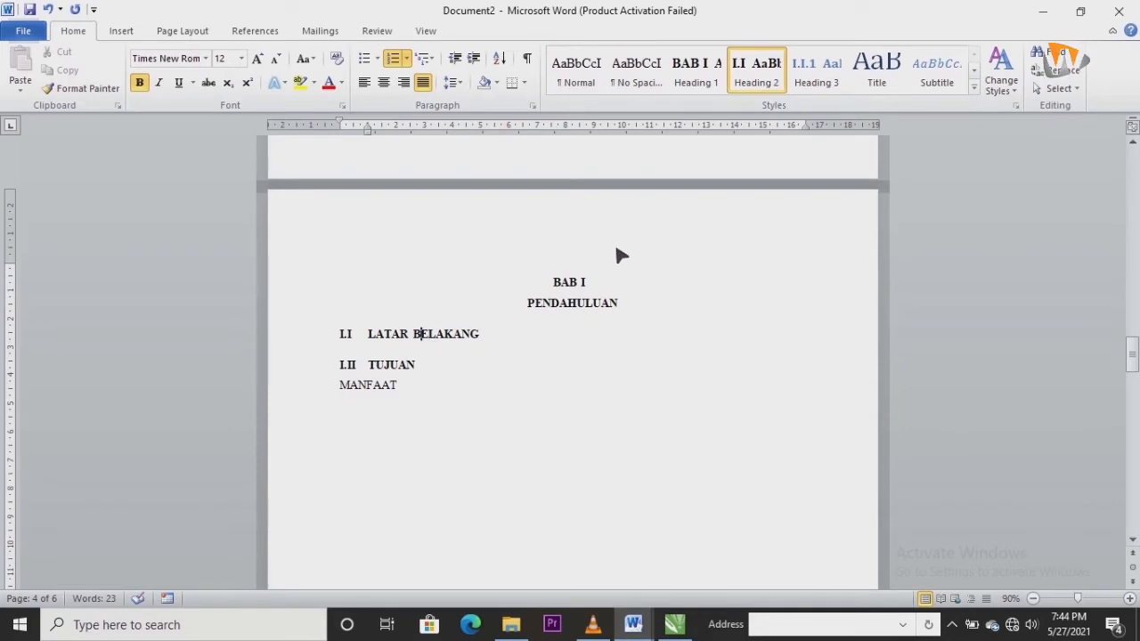
{"action": "right_click", "coordinate": [430, 64]}
{"action": "left_click", "coordinate": [424, 60]}
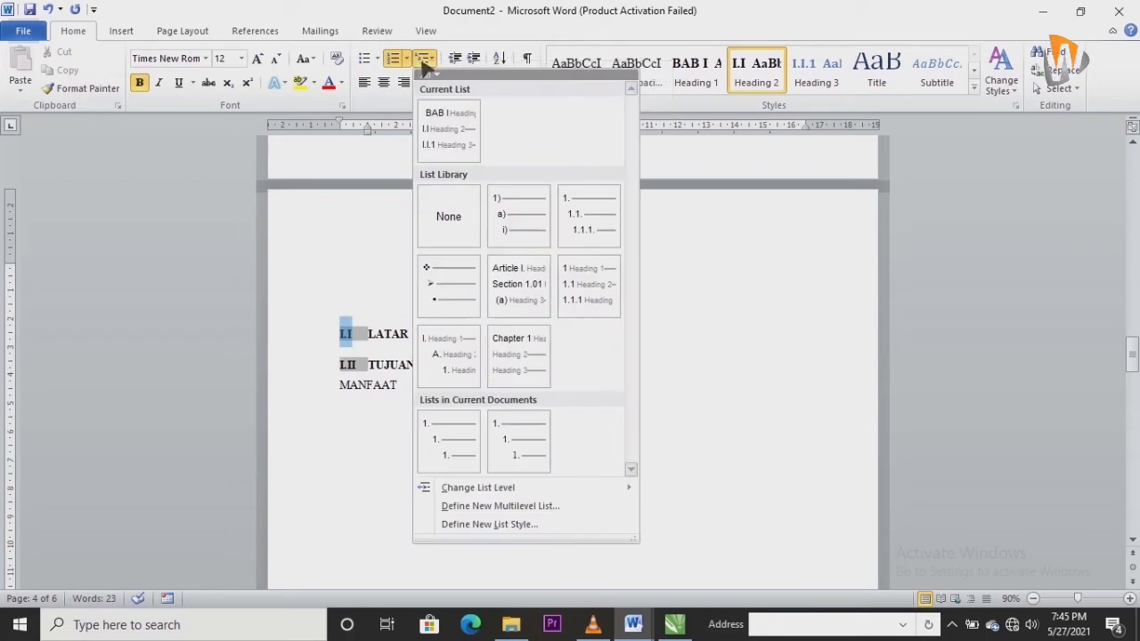
{"action": "left_click", "coordinate": [481, 505]}
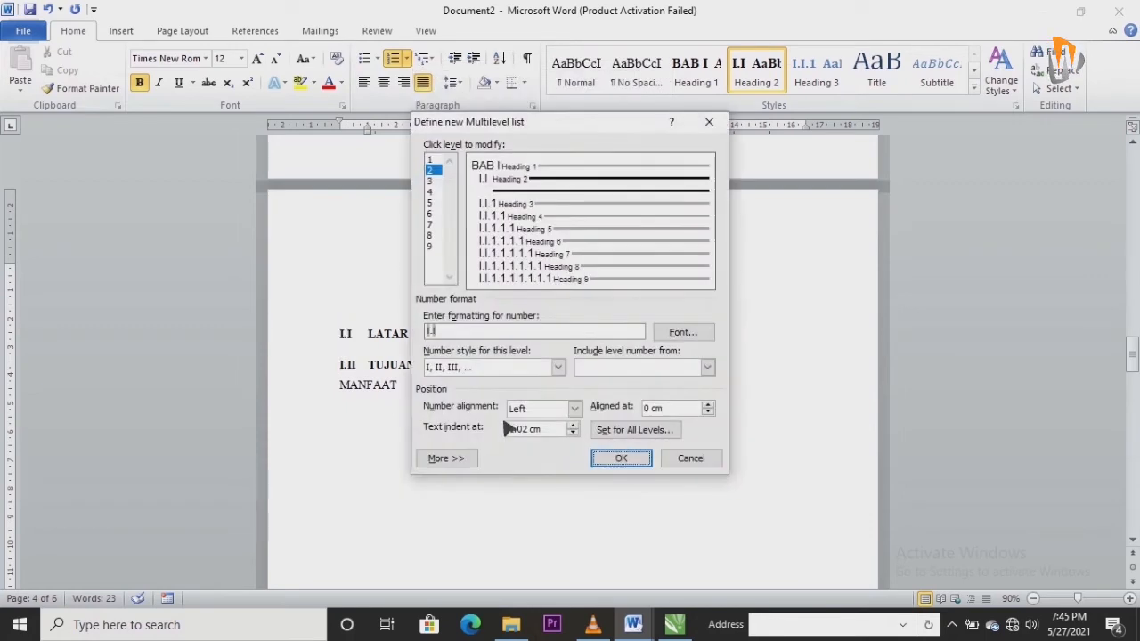
{"action": "left_click", "coordinate": [557, 367]}
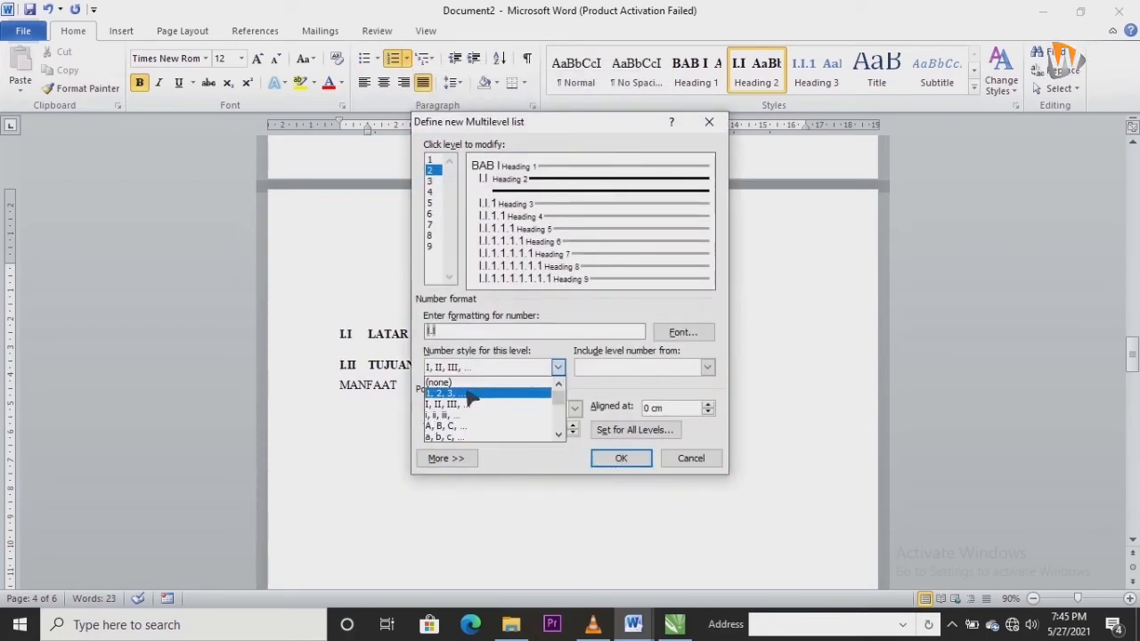
{"action": "left_click", "coordinate": [470, 397]}
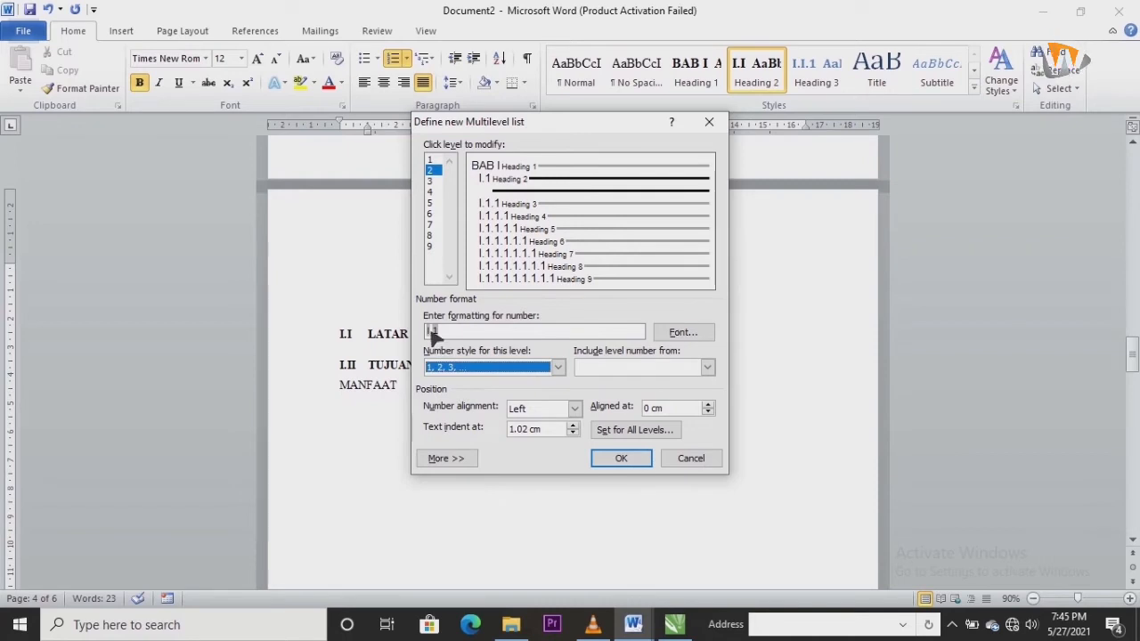
{"action": "left_click", "coordinate": [446, 457]}
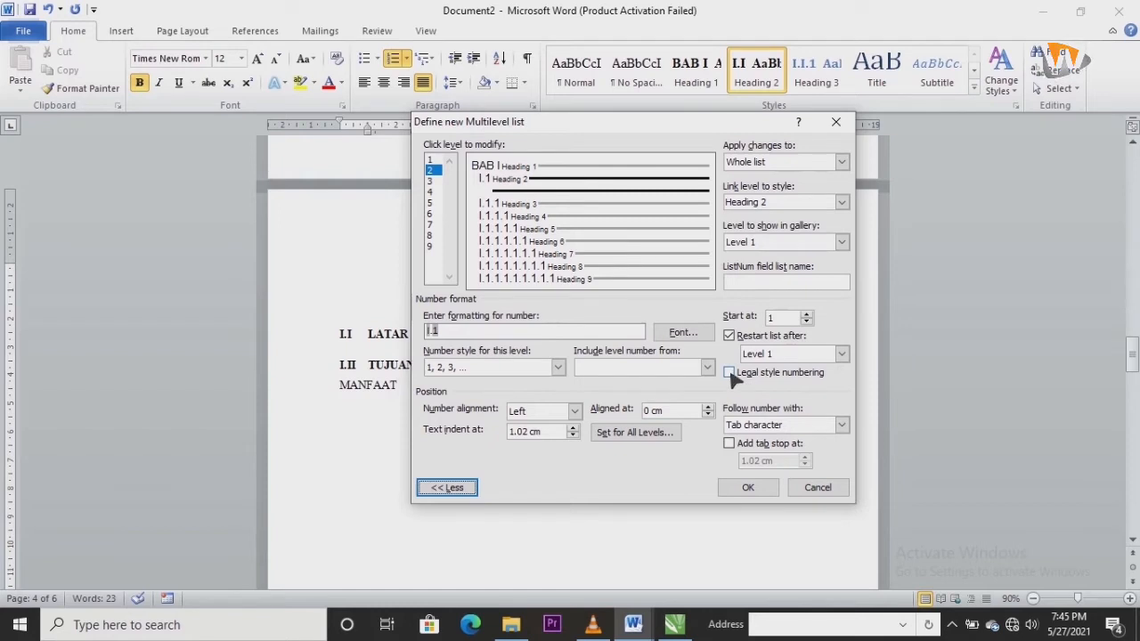
{"action": "left_click", "coordinate": [465, 487]}
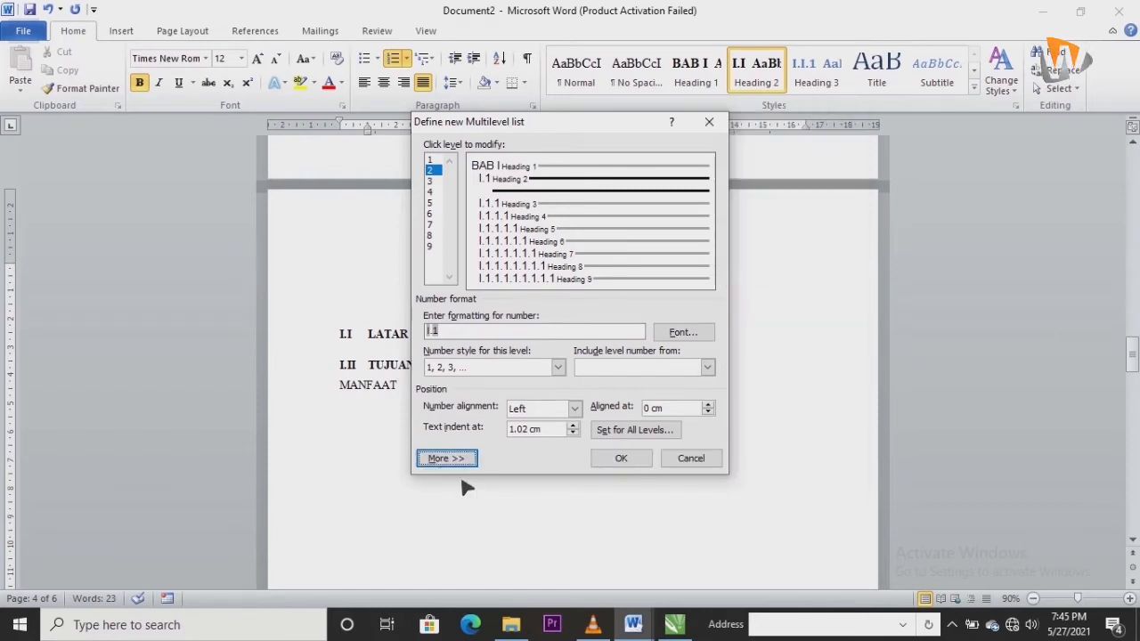
{"action": "left_click", "coordinate": [471, 461]}
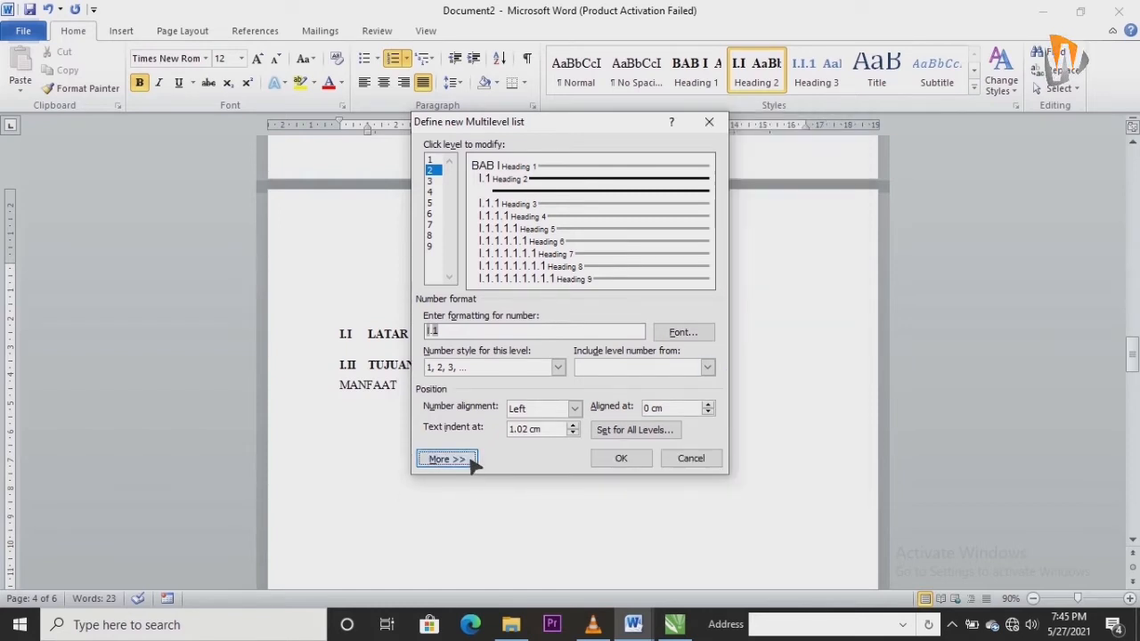
{"action": "left_click", "coordinate": [729, 373]}
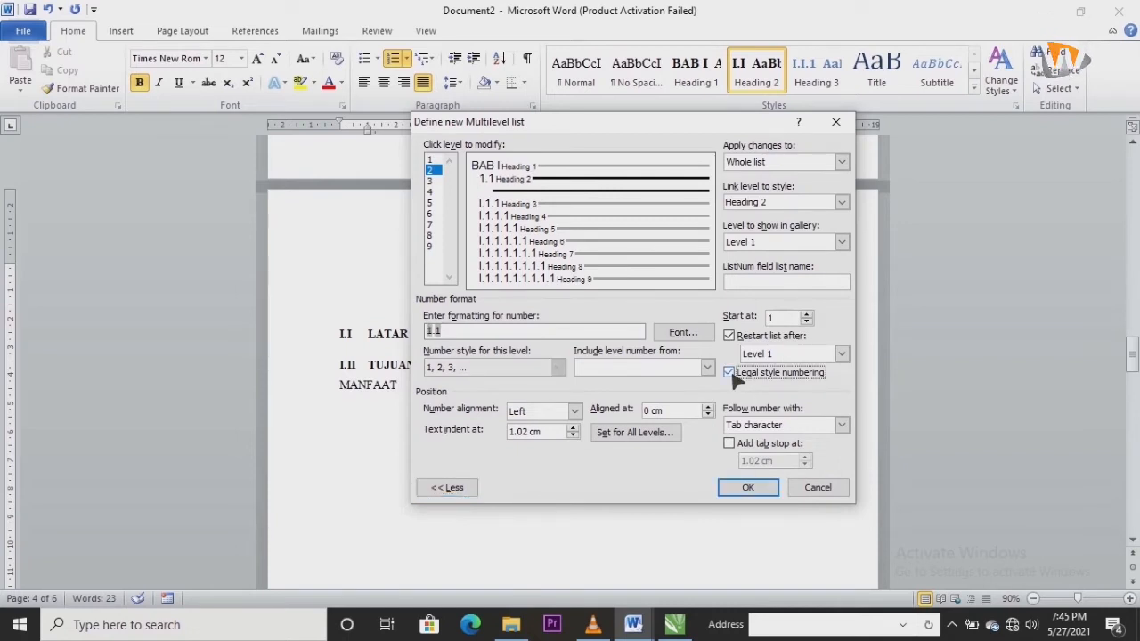
{"action": "left_click", "coordinate": [742, 491]}
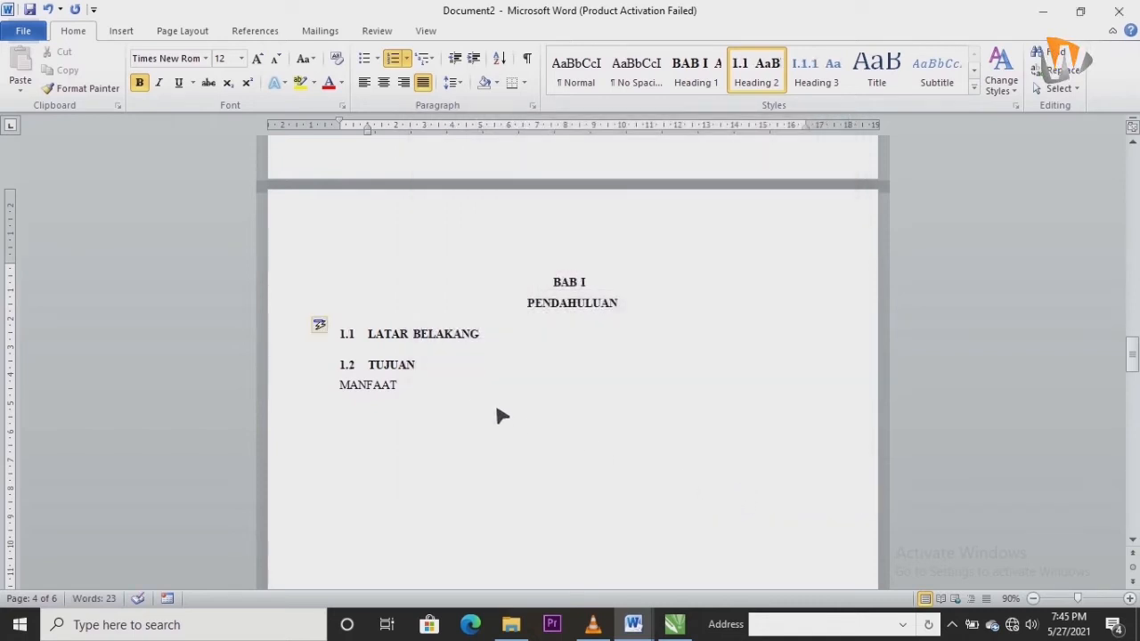
Step: Apply the Heading 2 style to the MANFAAT line
{"action": "left_click", "coordinate": [386, 385]}
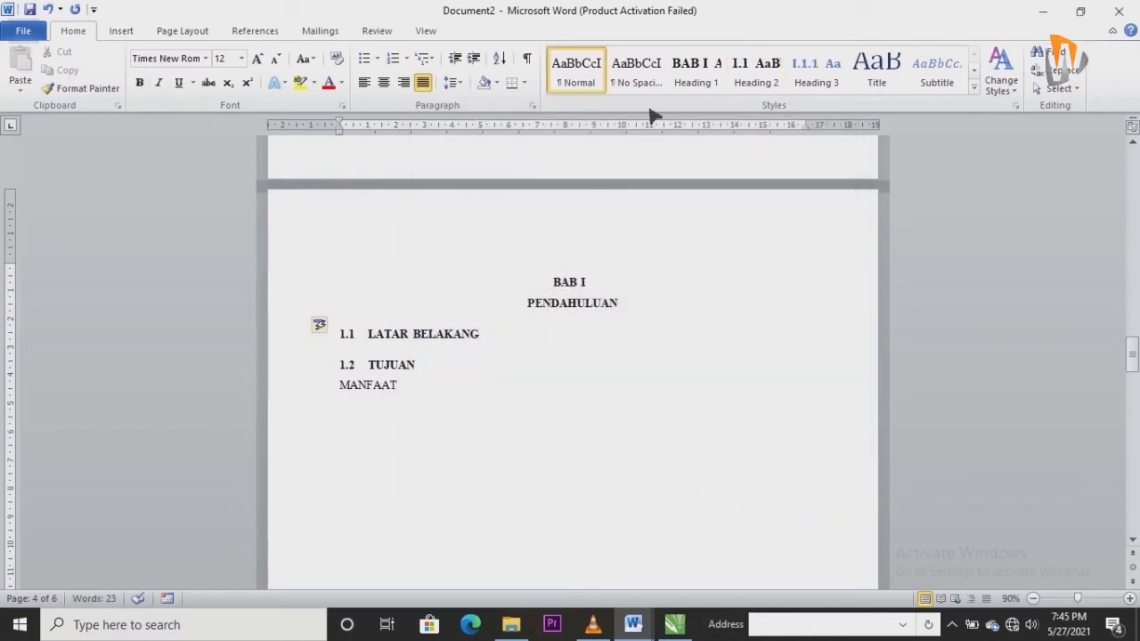
{"action": "left_click", "coordinate": [748, 78]}
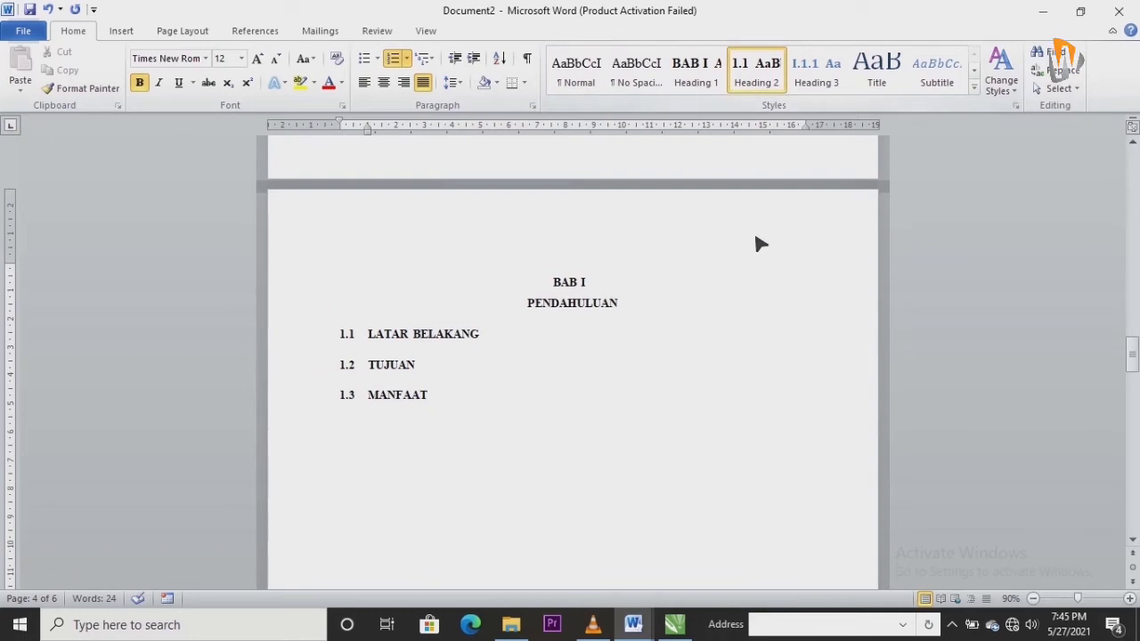
Step: Modify the Heading 3 style to use Times New Roman with the Automatic font color
{"action": "right_click", "coordinate": [812, 78]}
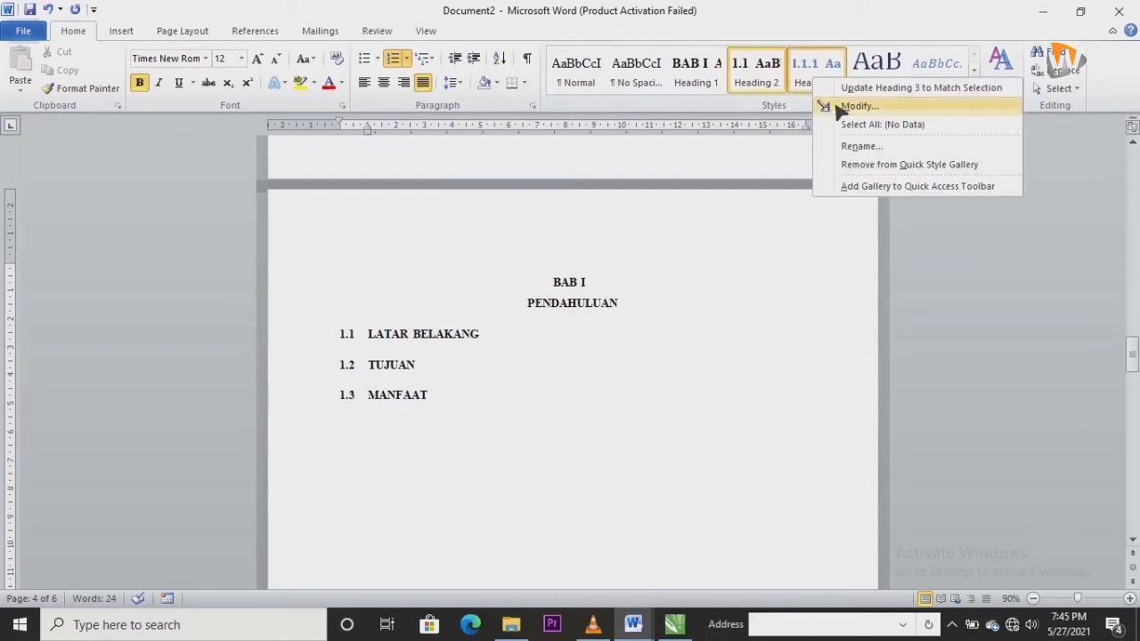
{"action": "left_click", "coordinate": [856, 106]}
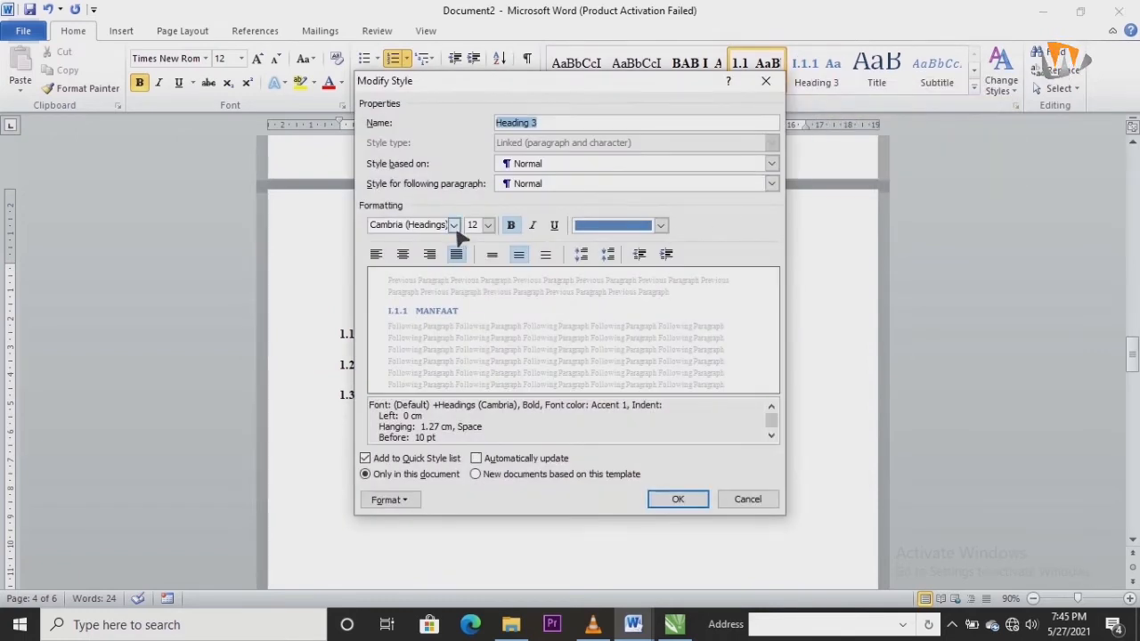
{"action": "left_click", "coordinate": [454, 226]}
{"action": "left_click", "coordinate": [419, 354]}
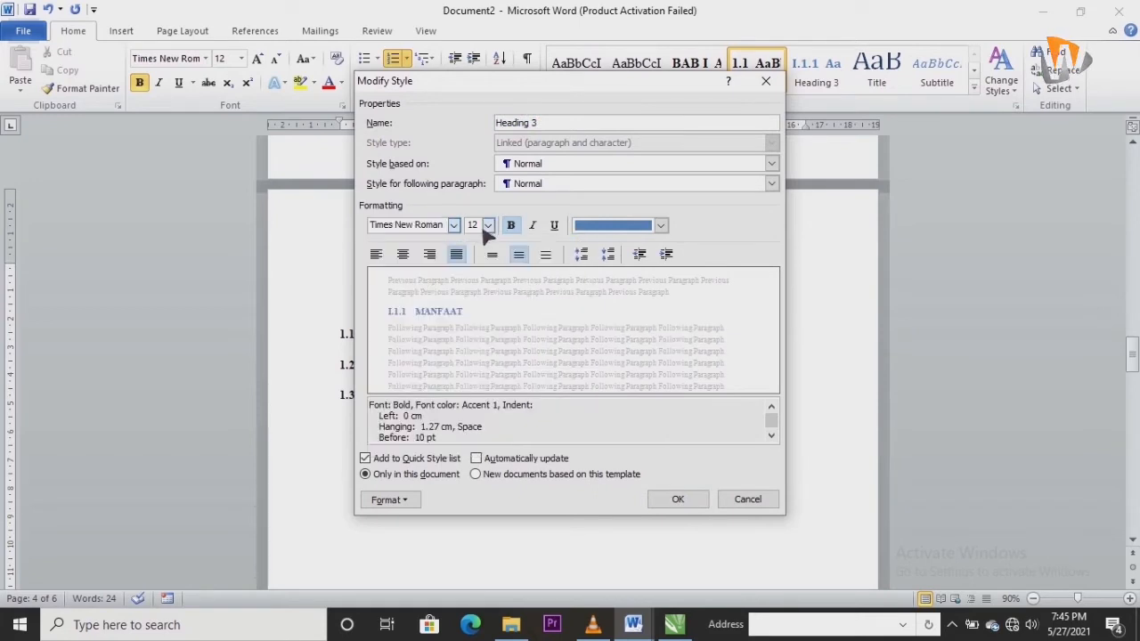
{"action": "left_click", "coordinate": [598, 232]}
{"action": "left_click", "coordinate": [595, 248]}
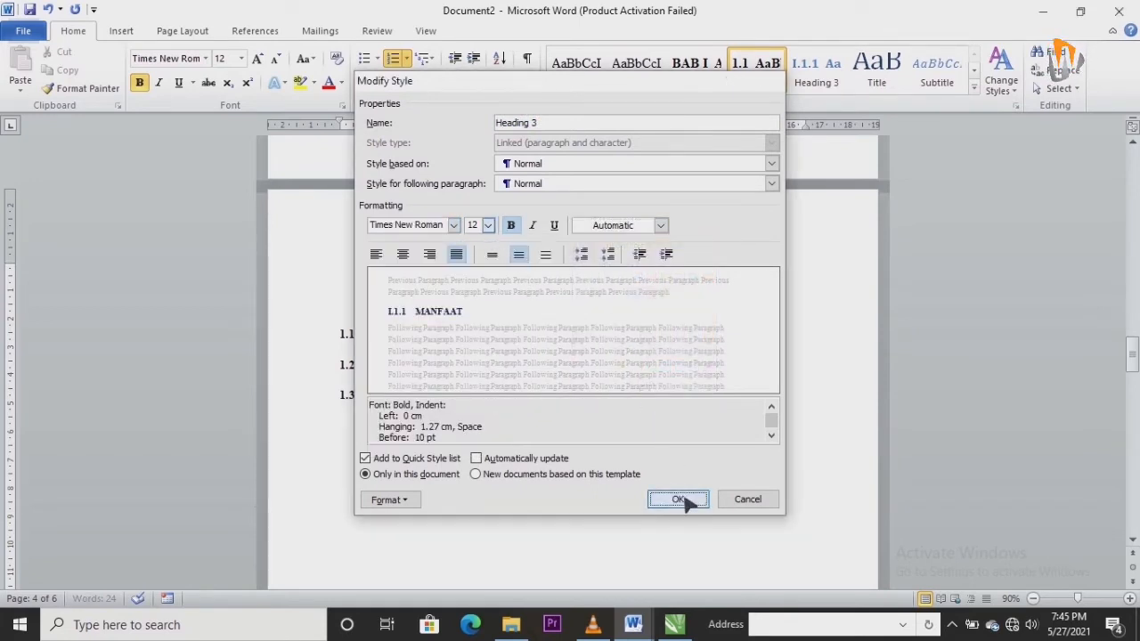
{"action": "left_click", "coordinate": [681, 500]}
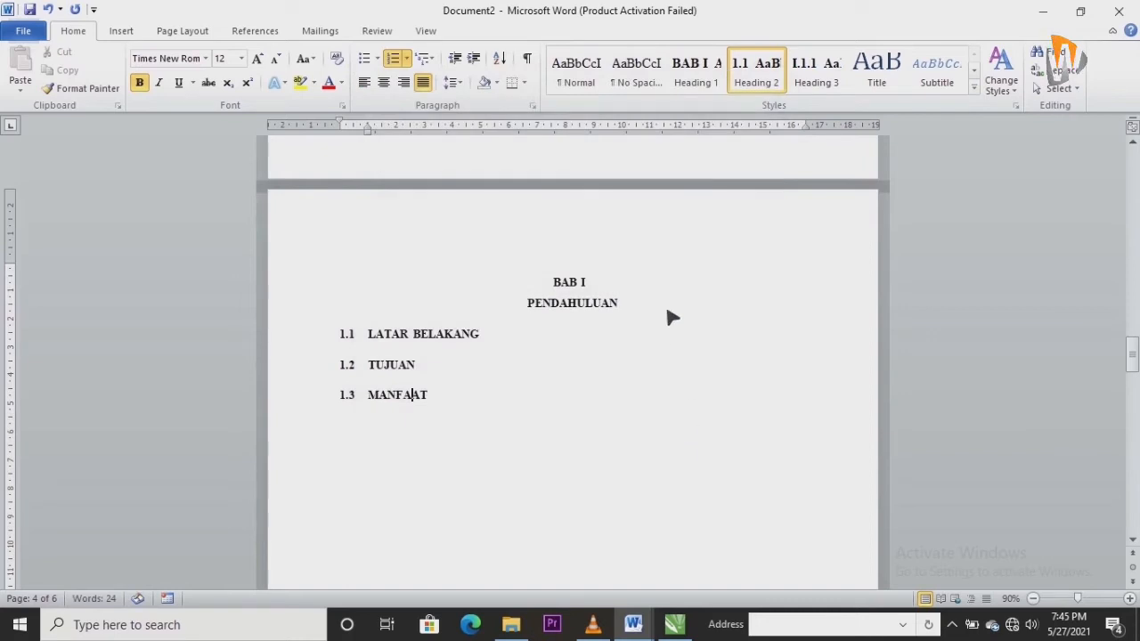
{"action": "left_click", "coordinate": [424, 58]}
{"action": "left_click", "coordinate": [500, 506]}
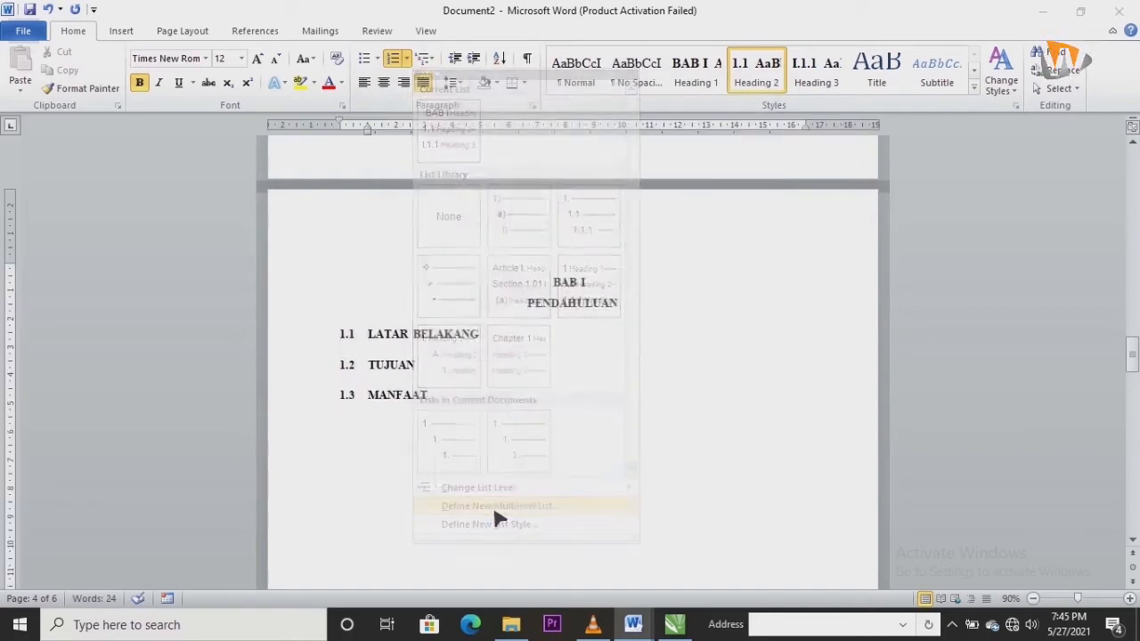
{"action": "left_click", "coordinate": [754, 472]}
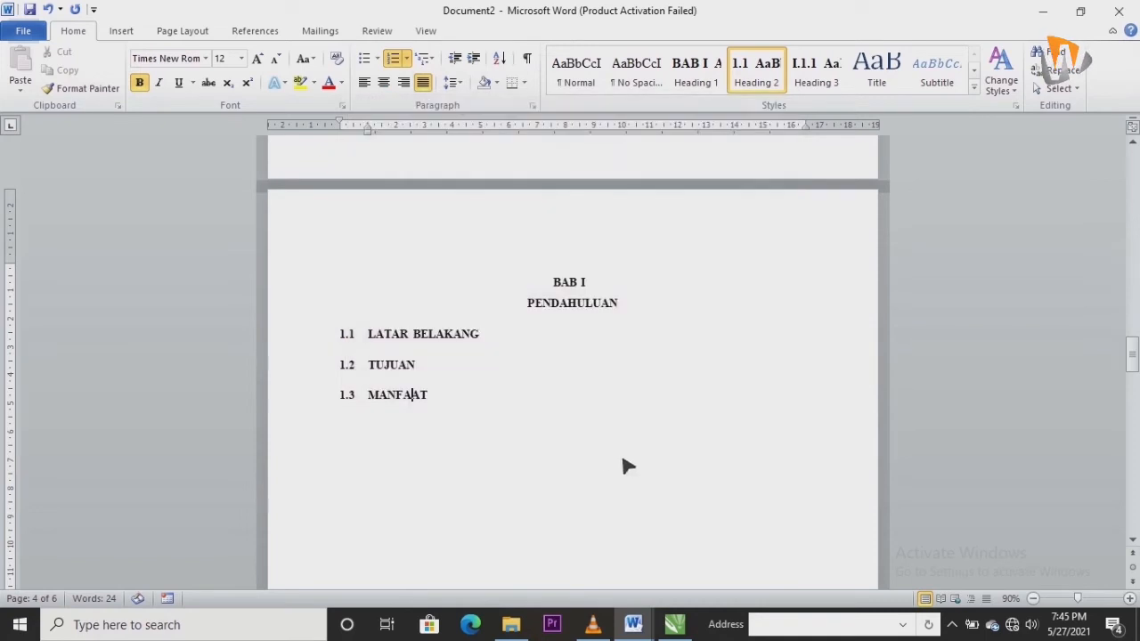
{"action": "left_click", "coordinate": [579, 439]}
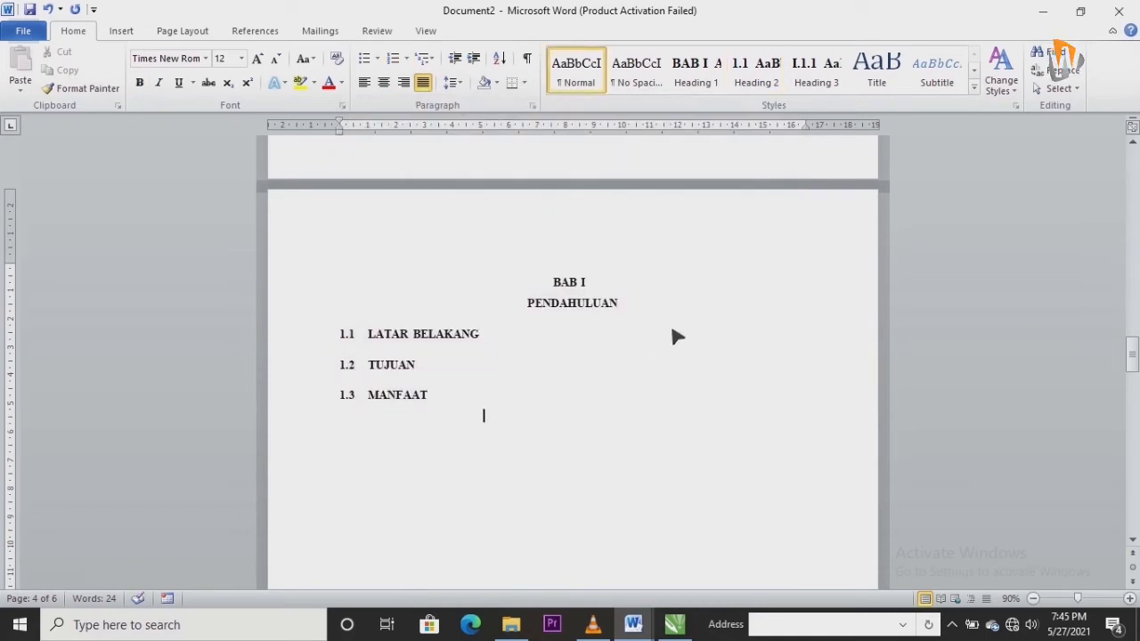
Step: Apply the Heading 1 style to the PEMBAHASAN line and the Heading 2 style to the MATERI 1 line below it
{"action": "scroll", "coordinate": [499, 437], "scroll_direction": "down", "scroll_amount": 1}
{"action": "scroll", "coordinate": [498, 437], "scroll_direction": "down", "scroll_amount": 6}
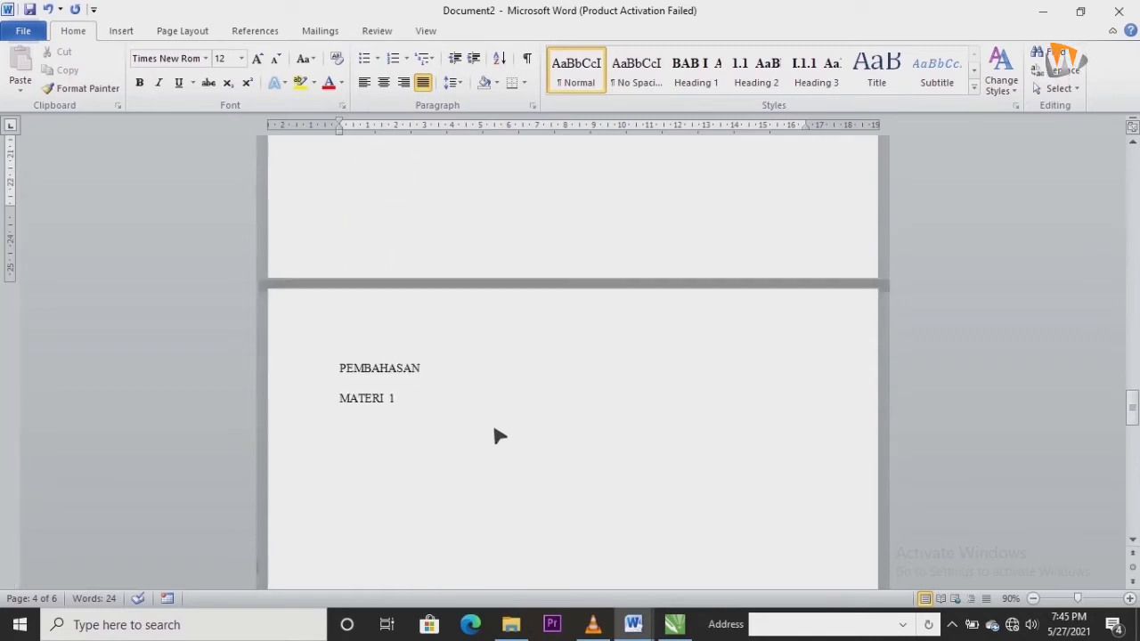
{"action": "left_click", "coordinate": [412, 371]}
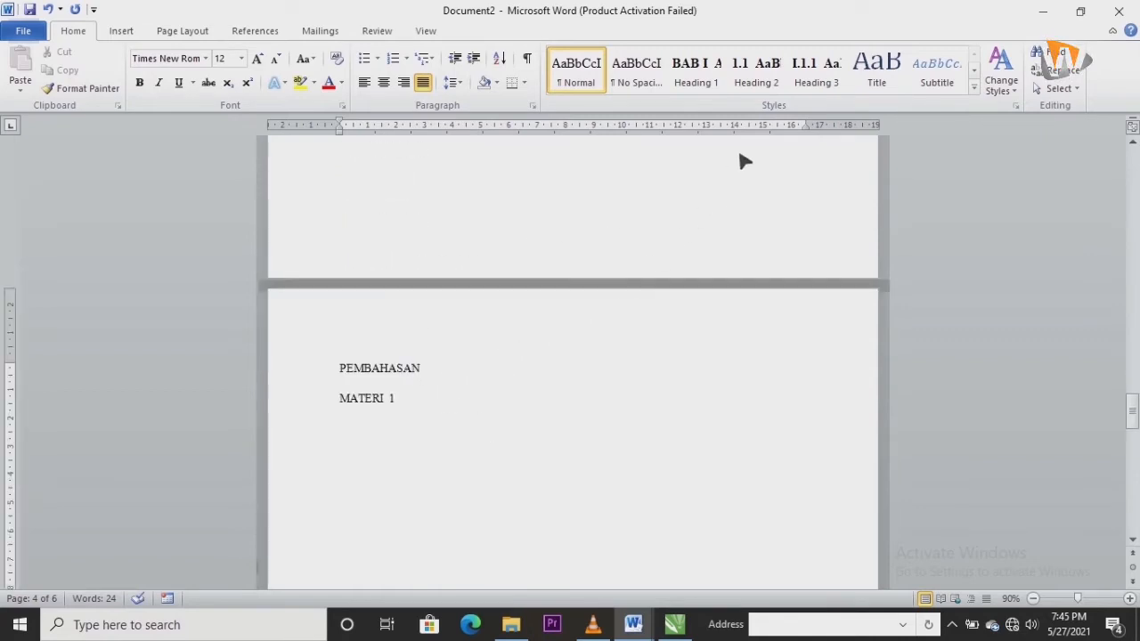
{"action": "left_click", "coordinate": [750, 75]}
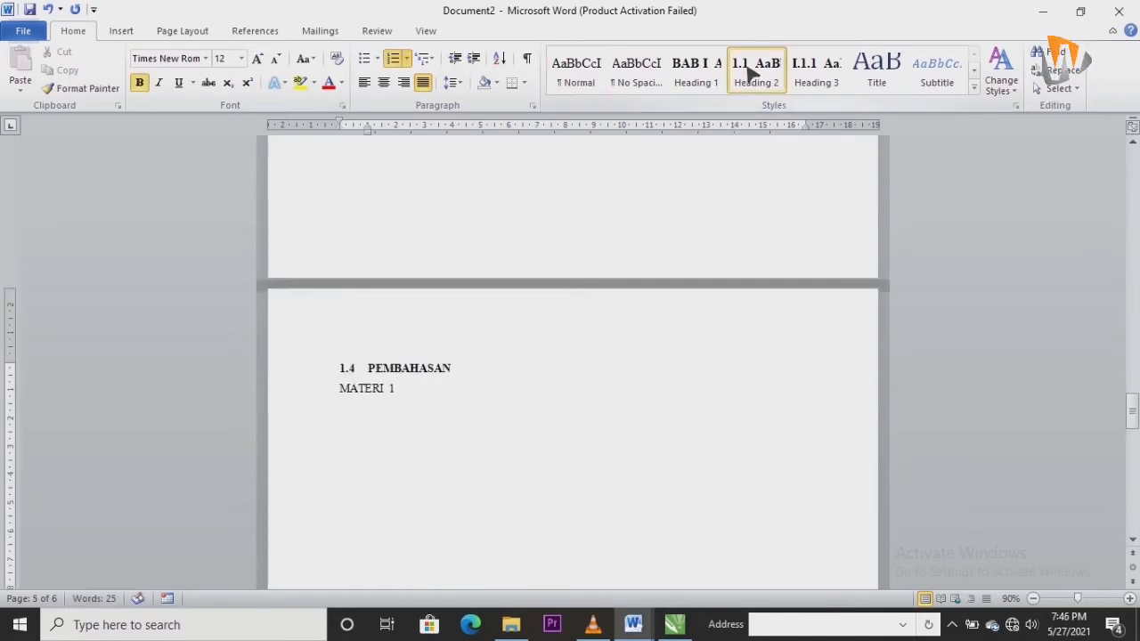
{"action": "left_click", "coordinate": [694, 78]}
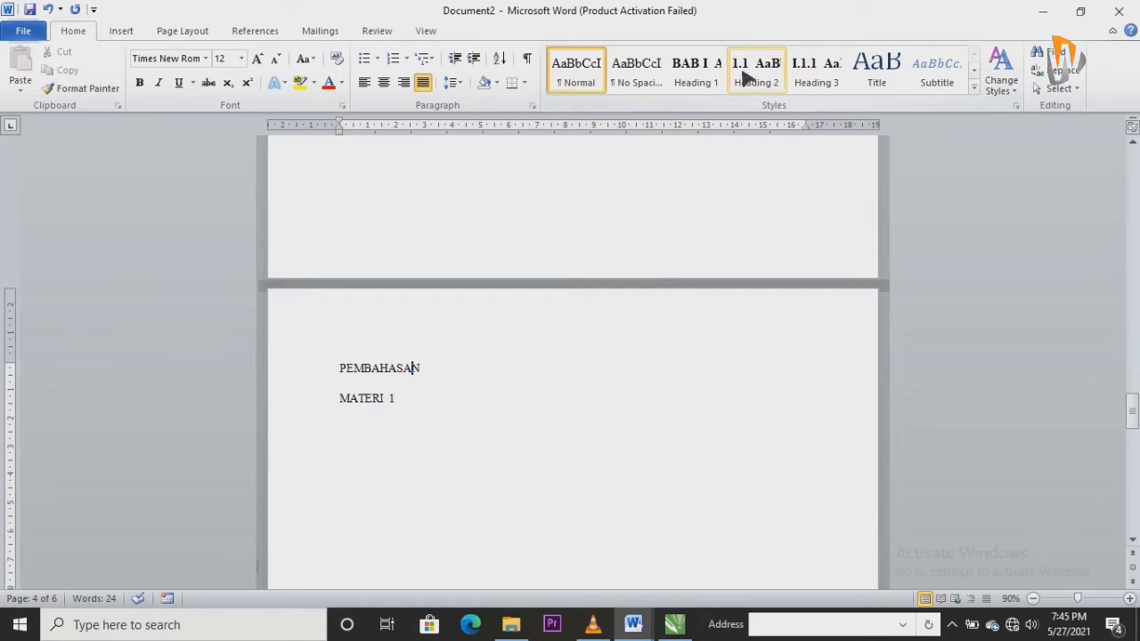
{"action": "left_click", "coordinate": [696, 71]}
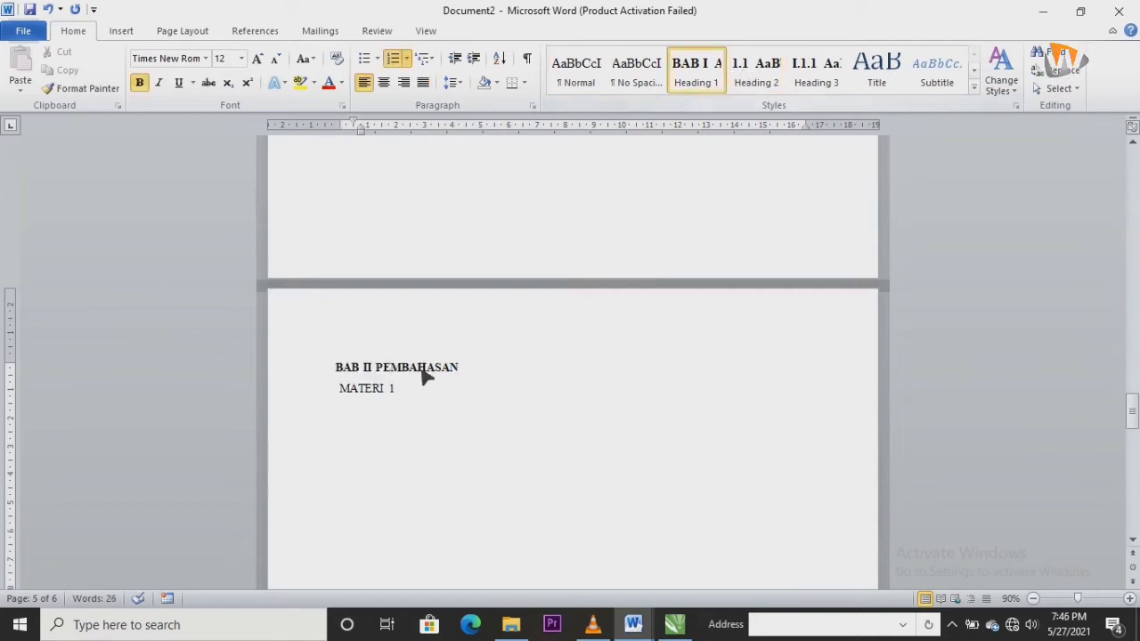
{"action": "left_click", "coordinate": [376, 389]}
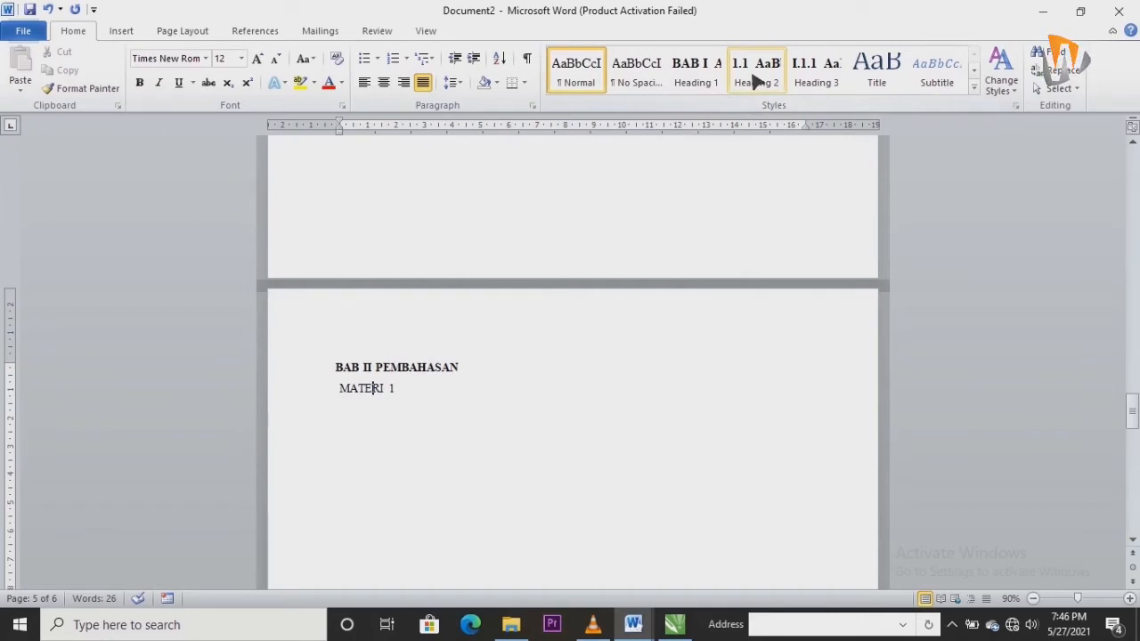
{"action": "left_click", "coordinate": [755, 80]}
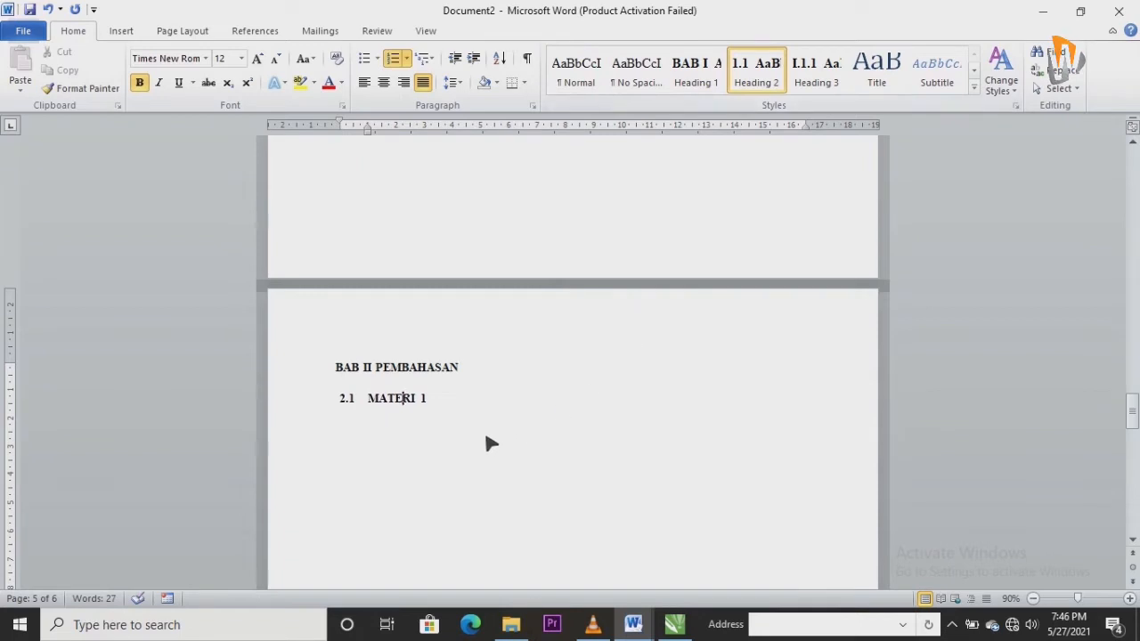
Step: Apply the Heading 1 style to the PENUTUP line on the last page
{"action": "scroll", "coordinate": [485, 444], "scroll_direction": "down", "scroll_amount": 3}
{"action": "scroll", "coordinate": [472, 439], "scroll_direction": "down", "scroll_amount": 14}
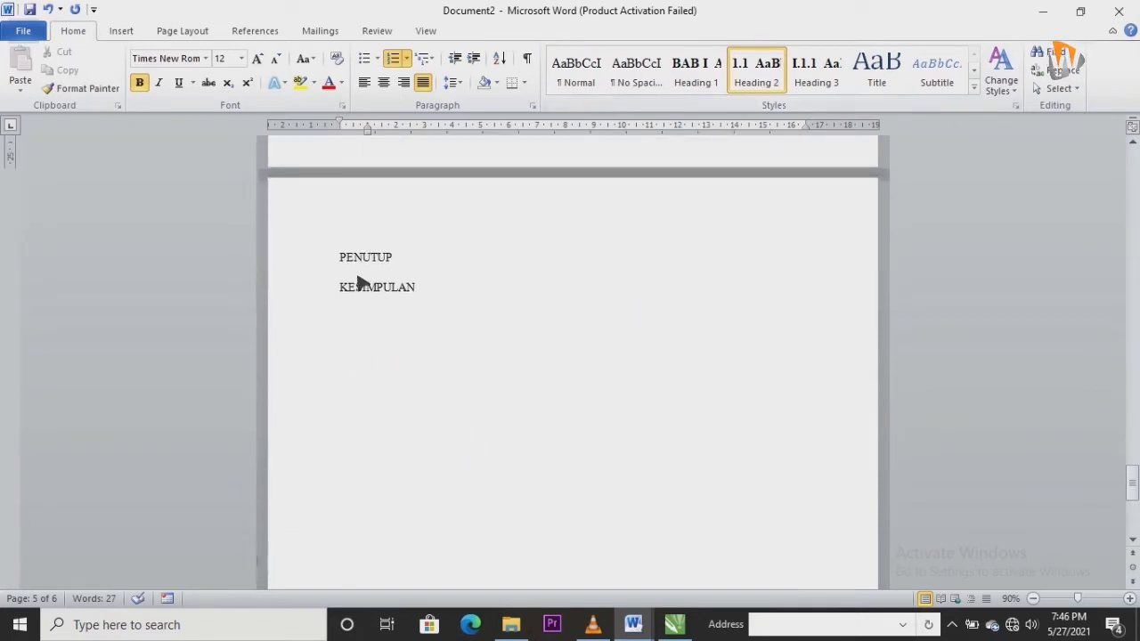
{"action": "left_click", "coordinate": [363, 264]}
{"action": "left_click", "coordinate": [679, 79]}
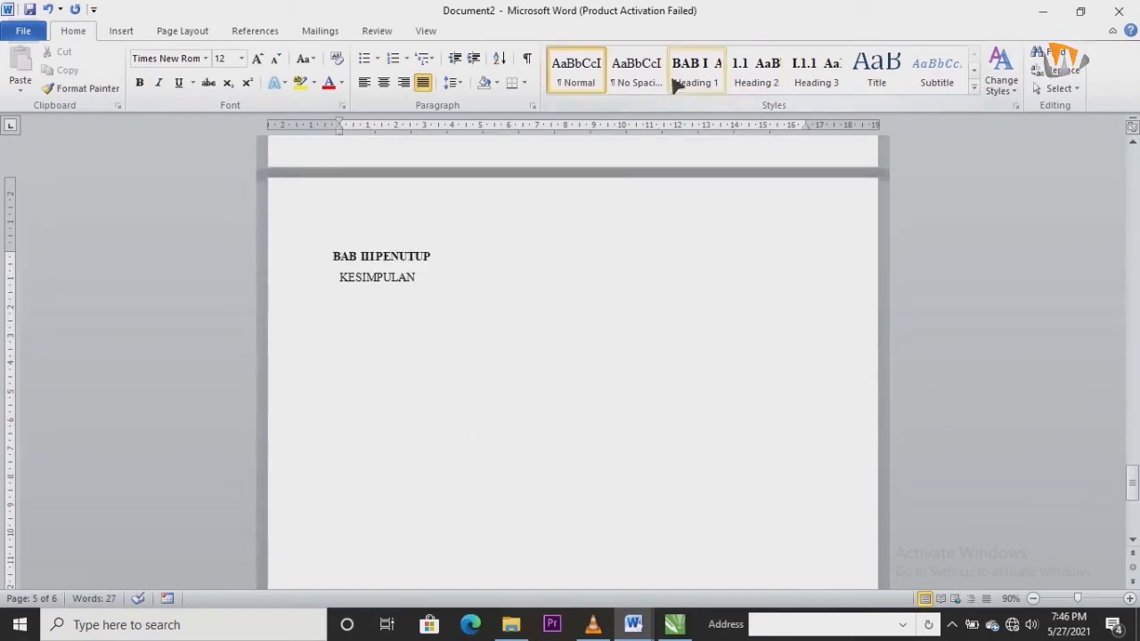
Step: Apply the Heading 2 style to the KESIMPULAN line and start a new paragraph after it
{"action": "left_click", "coordinate": [378, 280]}
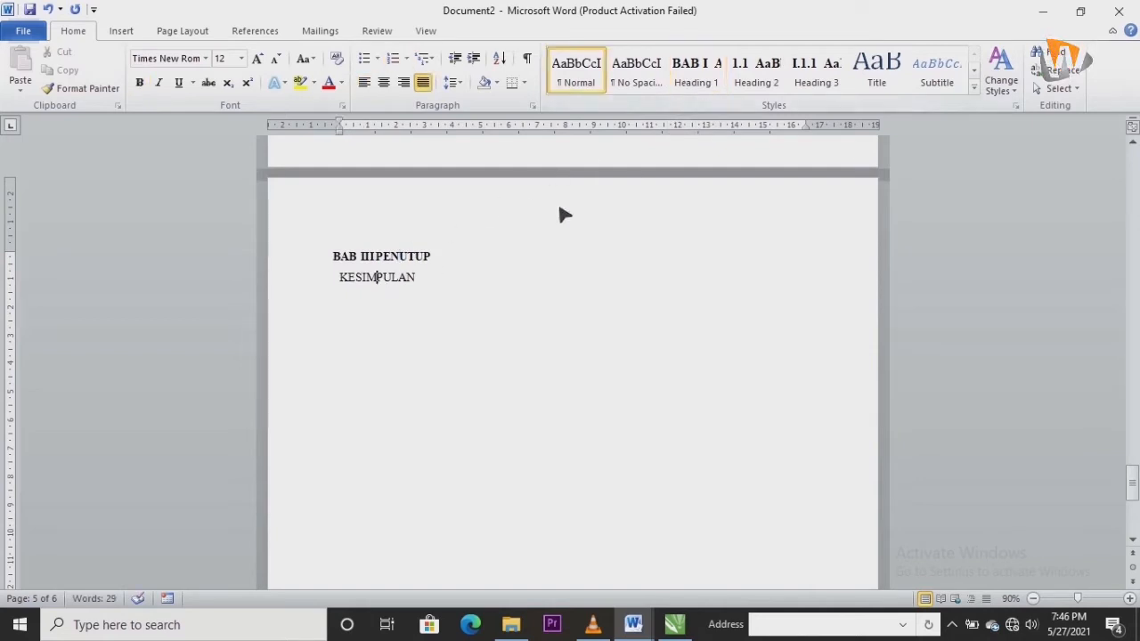
{"action": "left_click", "coordinate": [755, 80]}
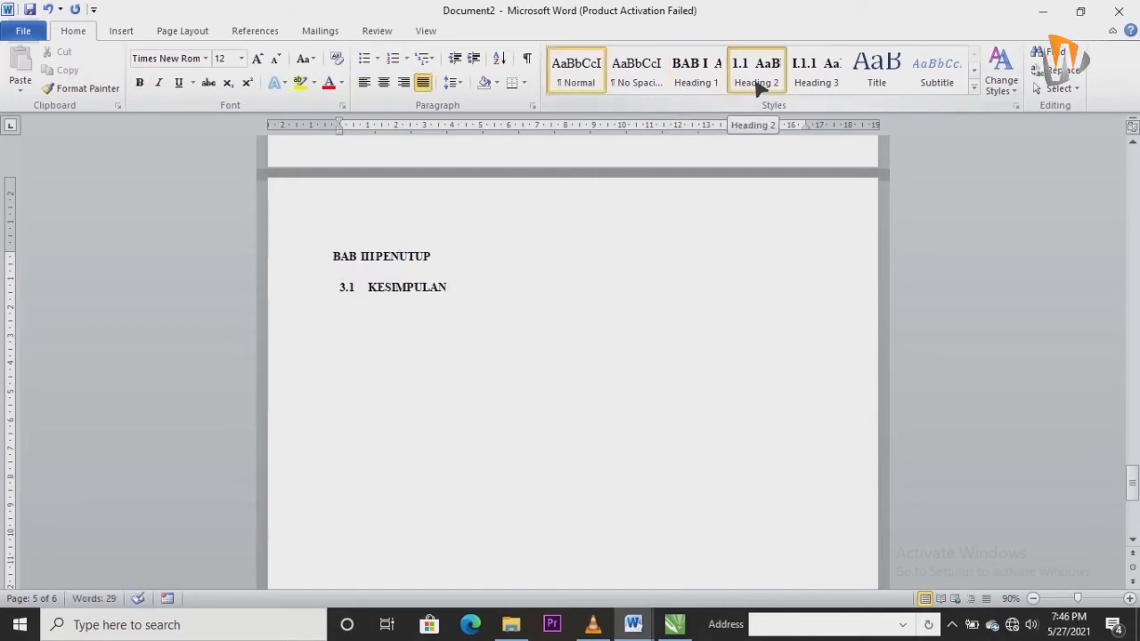
{"action": "left_click", "coordinate": [574, 285]}
{"action": "key", "text": "Return"}
Step: Review the chapter and subheading numbering on the PENDAHULUAN and PEMBAHASAN pages
{"action": "scroll", "coordinate": [514, 328], "scroll_direction": "up", "scroll_amount": 3}
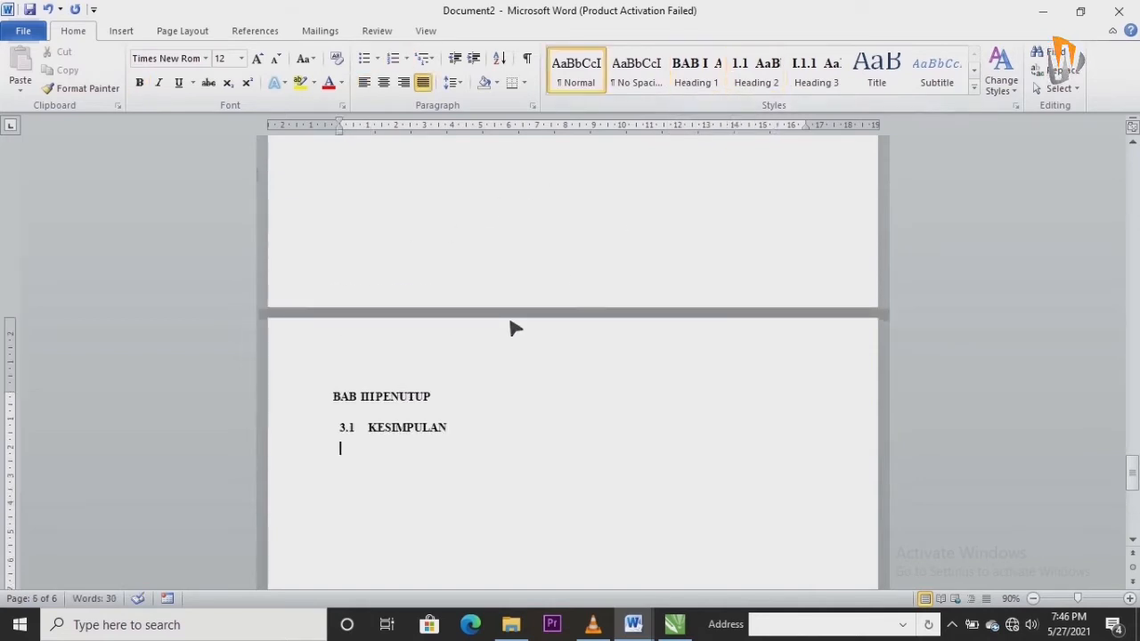
{"action": "scroll", "coordinate": [515, 328], "scroll_direction": "up", "scroll_amount": 20}
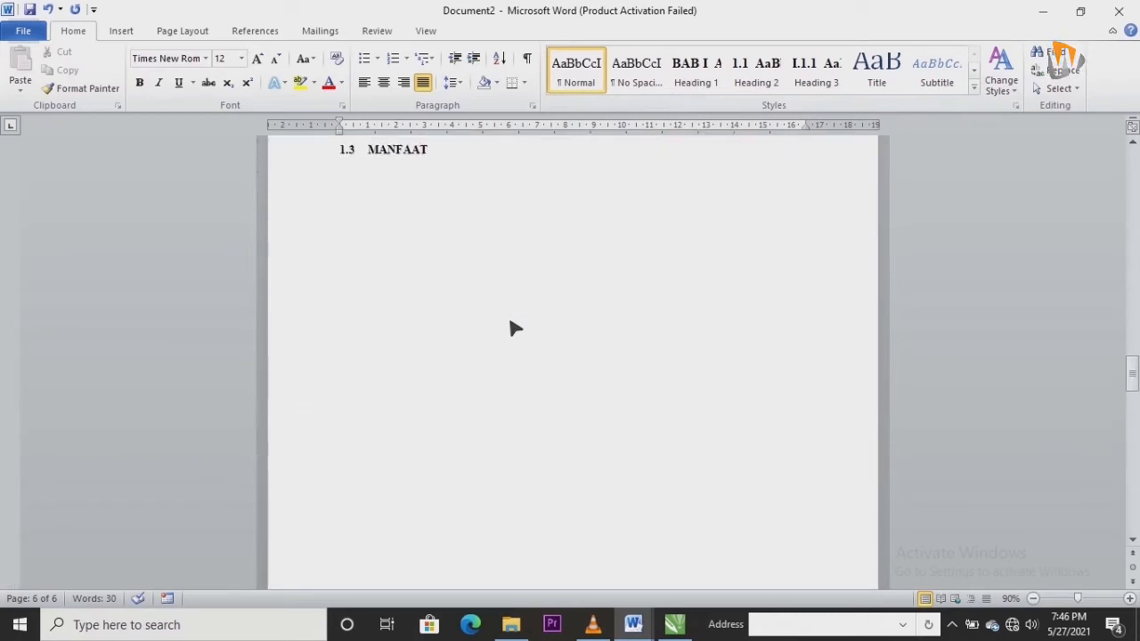
{"action": "scroll", "coordinate": [514, 327], "scroll_direction": "up", "scroll_amount": 6}
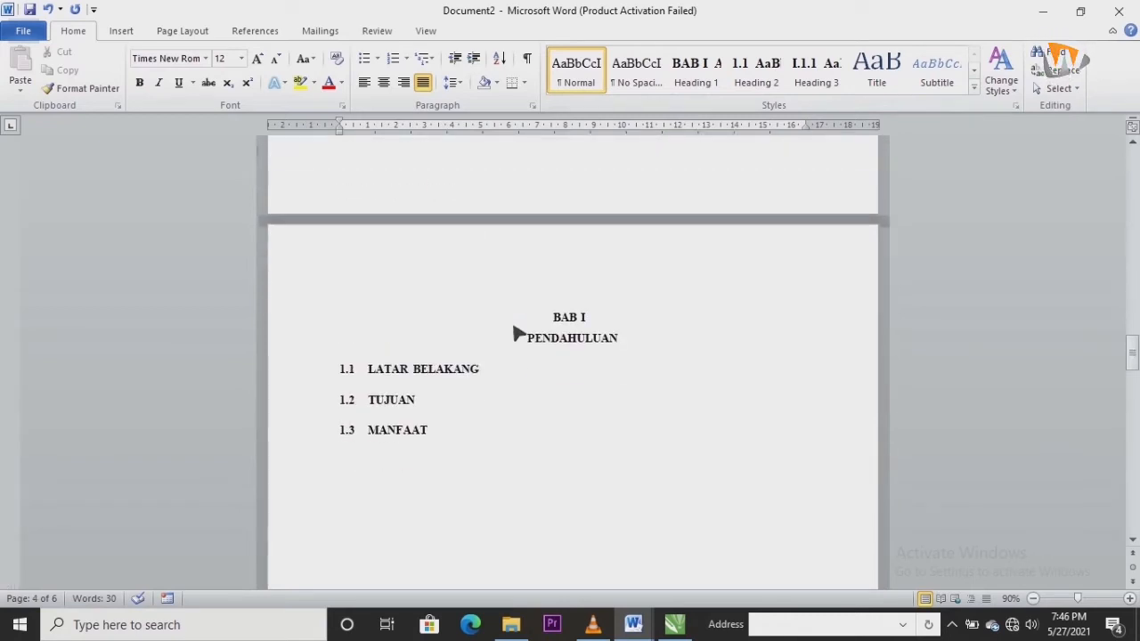
{"action": "scroll", "coordinate": [515, 332], "scroll_direction": "down", "scroll_amount": 14}
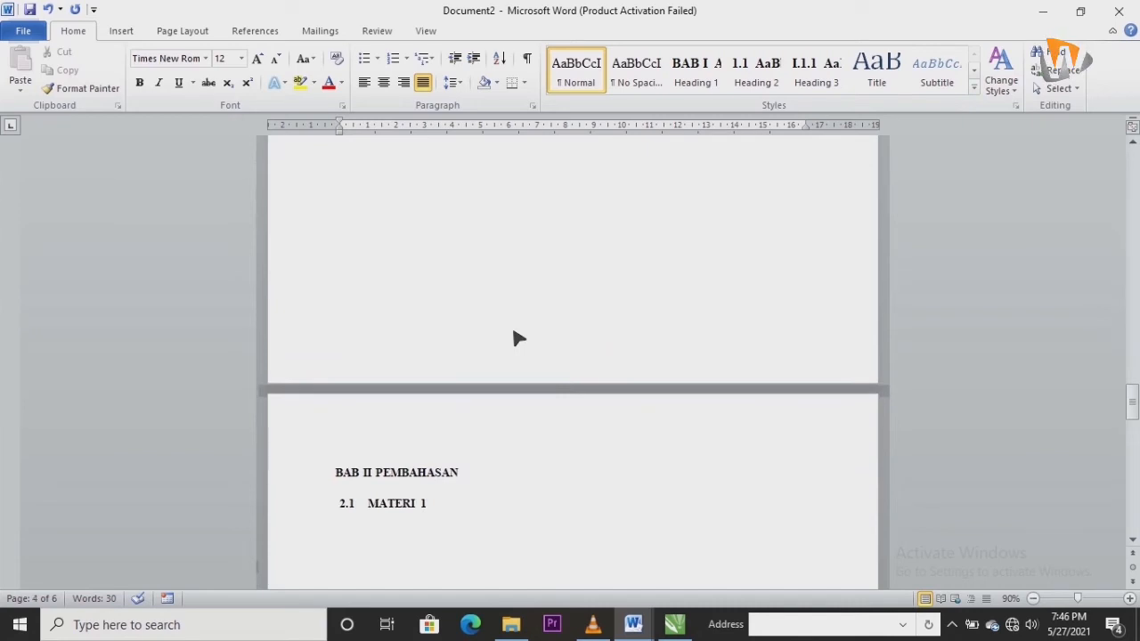
{"action": "scroll", "coordinate": [516, 337], "scroll_direction": "up", "scroll_amount": 12}
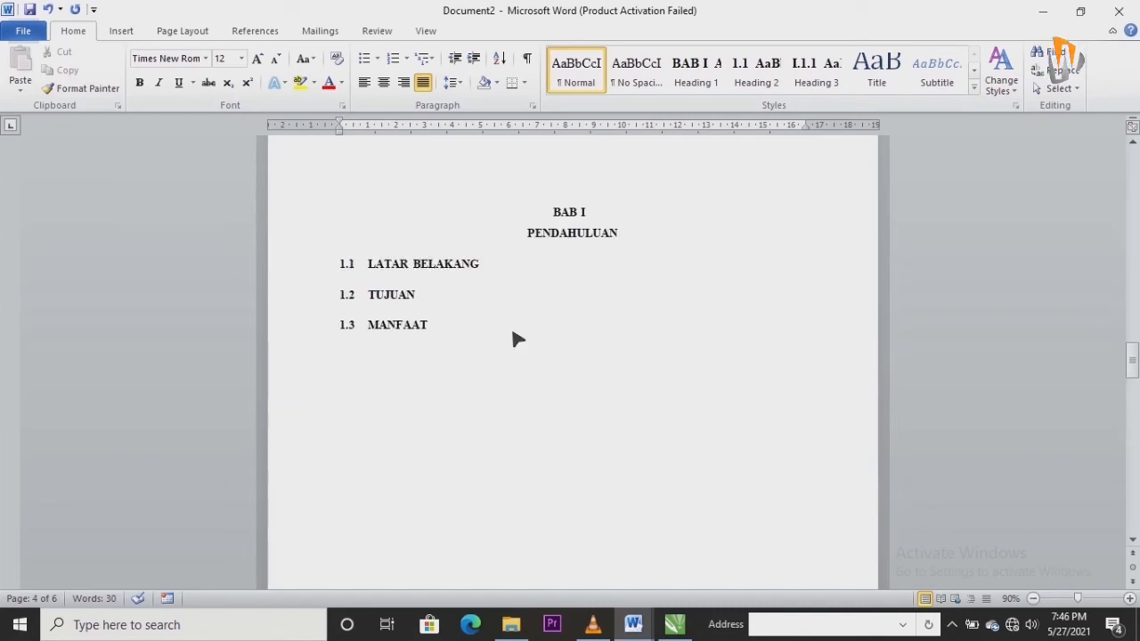
{"action": "scroll", "coordinate": [516, 341], "scroll_direction": "up", "scroll_amount": 10}
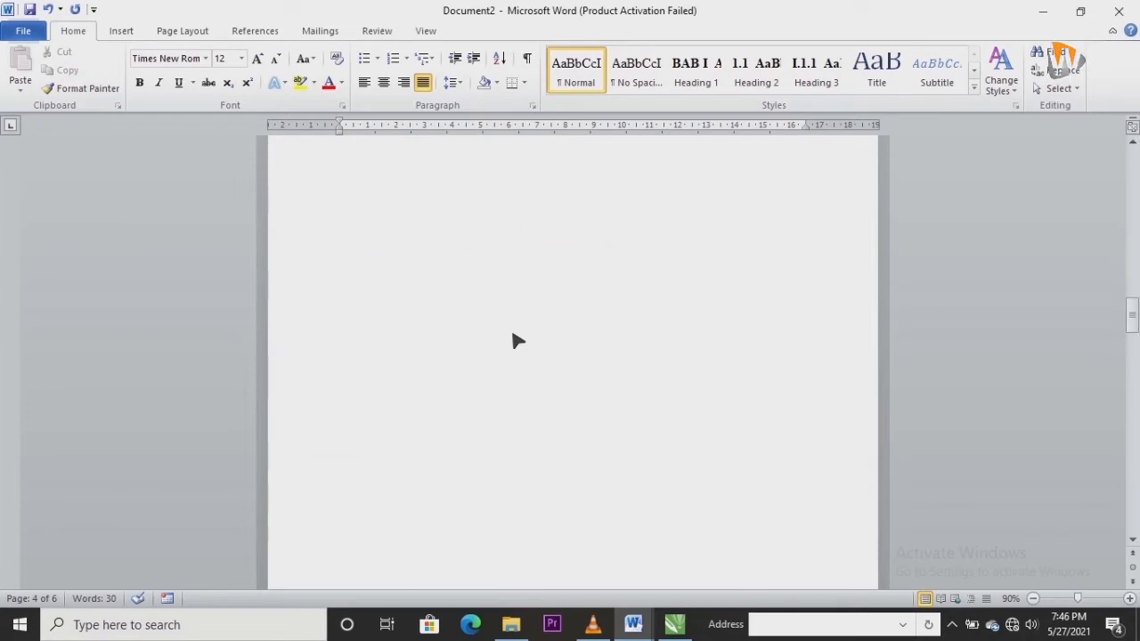
{"action": "scroll", "coordinate": [516, 340], "scroll_direction": "up", "scroll_amount": 3}
{"action": "scroll", "coordinate": [518, 341], "scroll_direction": "down", "scroll_amount": 11}
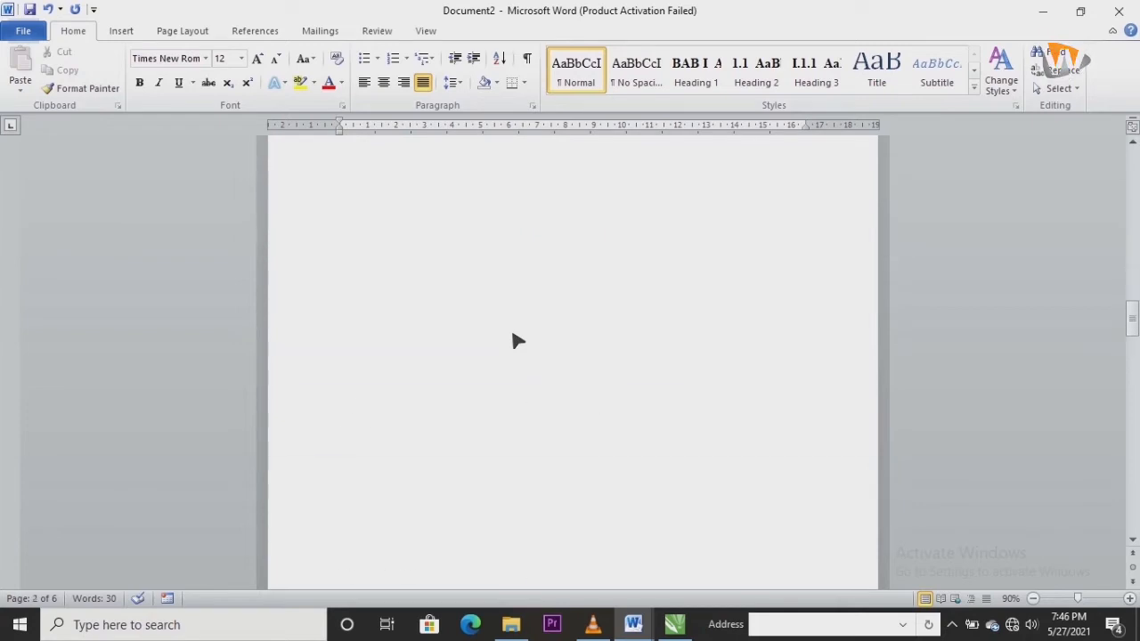
{"action": "scroll", "coordinate": [518, 340], "scroll_direction": "up", "scroll_amount": 14}
{"action": "scroll", "coordinate": [516, 341], "scroll_direction": "down", "scroll_amount": 15}
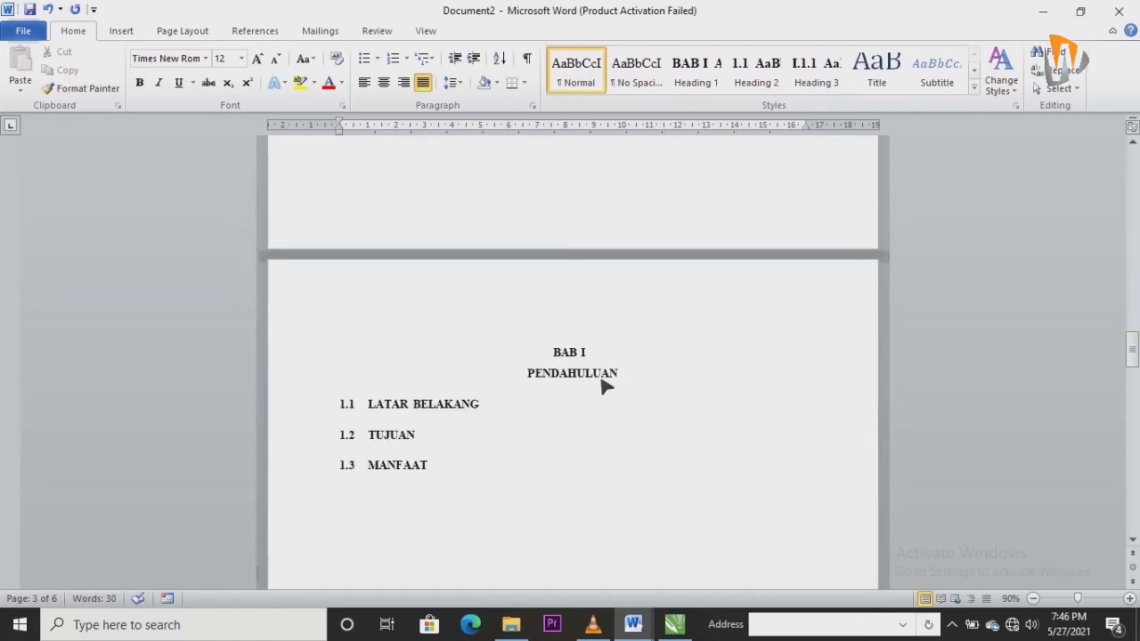
Step: Copy the KATA PENGANTAR body text, through the date and Penyusun lines, from the Proyek Word Daftar Isi document
{"action": "mouse_move", "coordinate": [626, 605]}
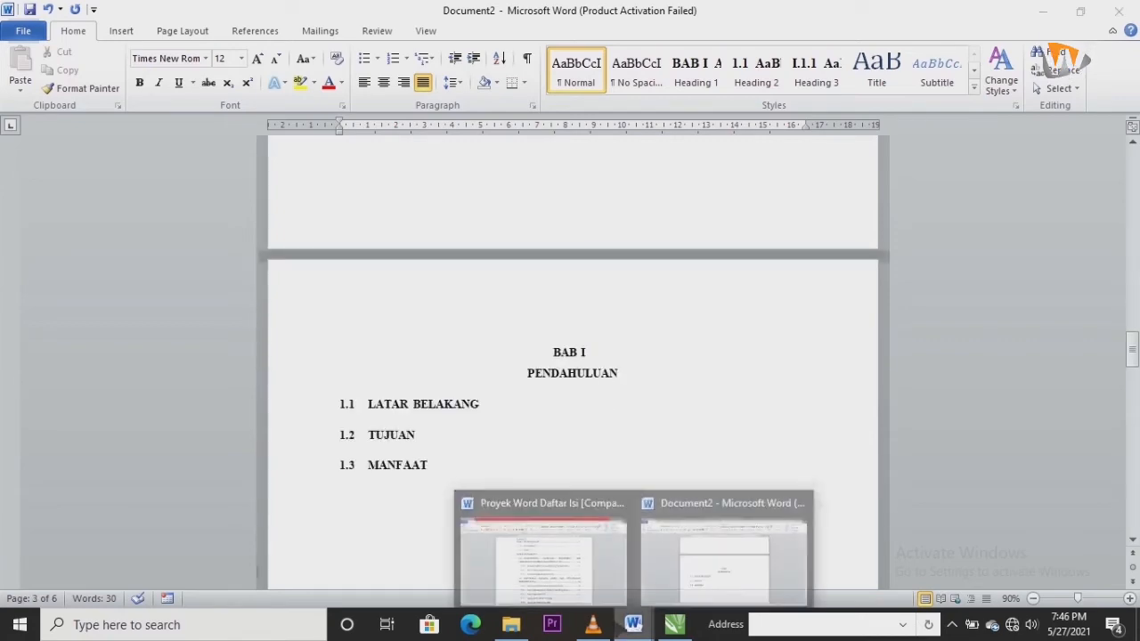
{"action": "left_click", "coordinate": [581, 550]}
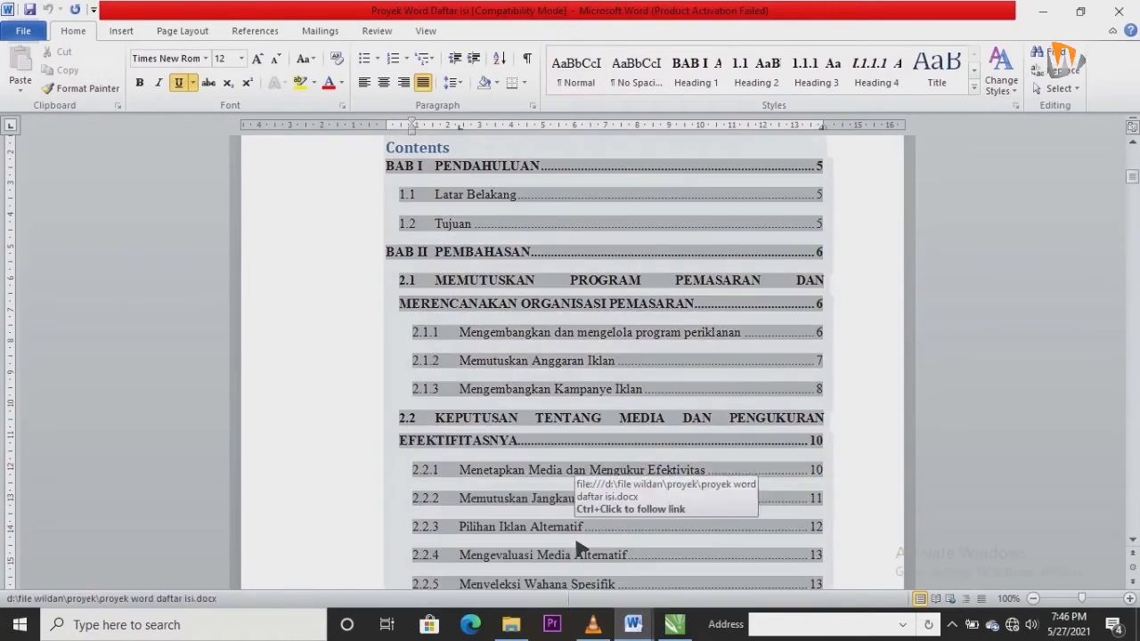
{"action": "scroll", "coordinate": [576, 547], "scroll_direction": "up", "scroll_amount": 3}
{"action": "scroll", "coordinate": [581, 549], "scroll_direction": "down", "scroll_amount": 20}
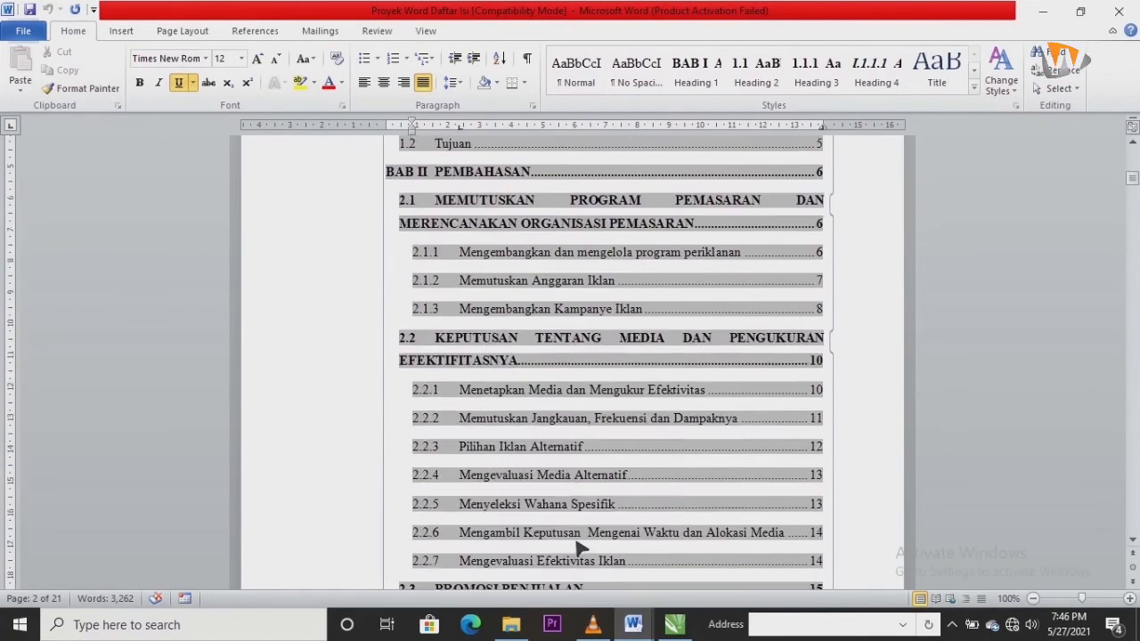
{"action": "scroll", "coordinate": [580, 550], "scroll_direction": "down", "scroll_amount": 6}
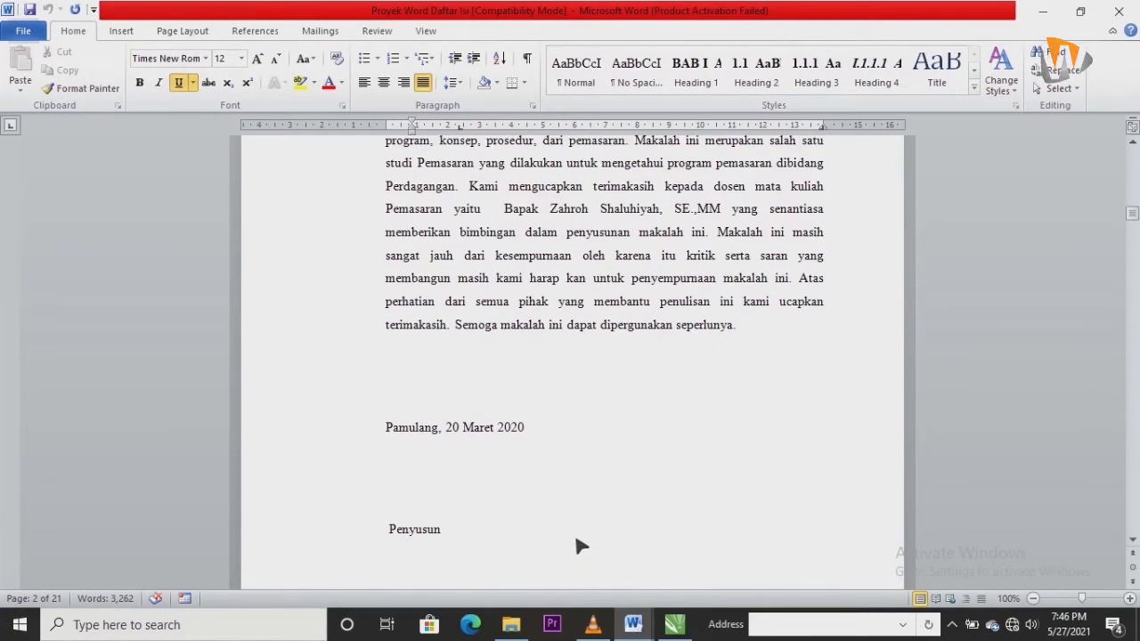
{"action": "scroll", "coordinate": [580, 549], "scroll_direction": "up", "scroll_amount": 9}
{"action": "scroll", "coordinate": [581, 546], "scroll_direction": "down", "scroll_amount": 2}
{"action": "scroll", "coordinate": [580, 547], "scroll_direction": "down", "scroll_amount": 3}
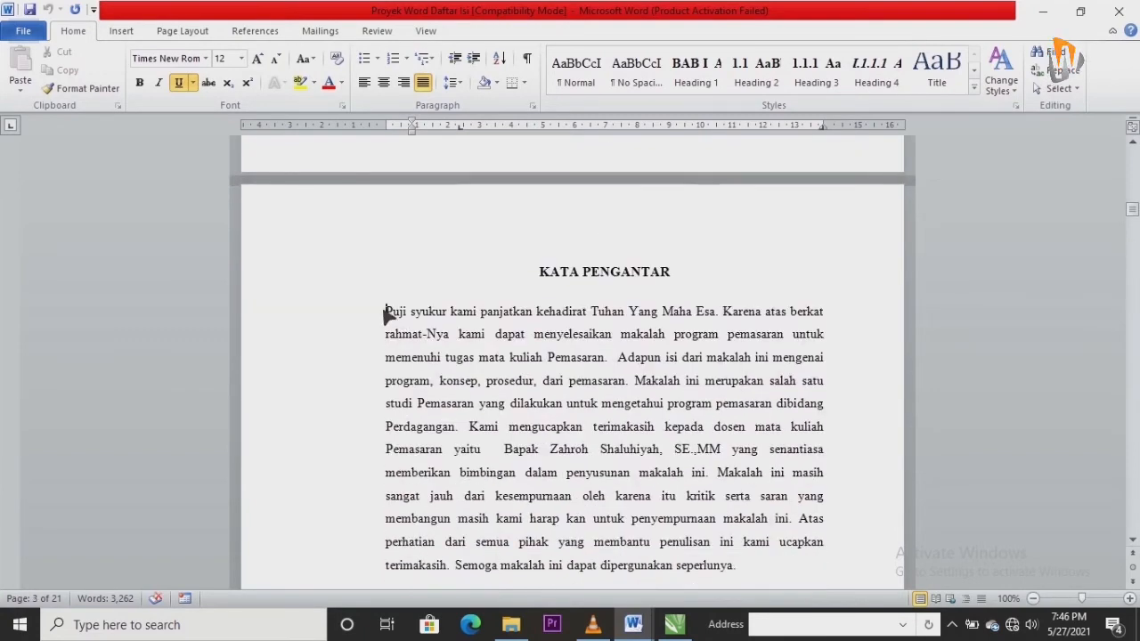
{"action": "left_click_drag", "start_coordinate": [382, 311], "coordinate": [539, 554]}
Step: Paste the copied foreword text below the KATA PENGANTAR heading in Document2
{"action": "mouse_move", "coordinate": [632, 624]}
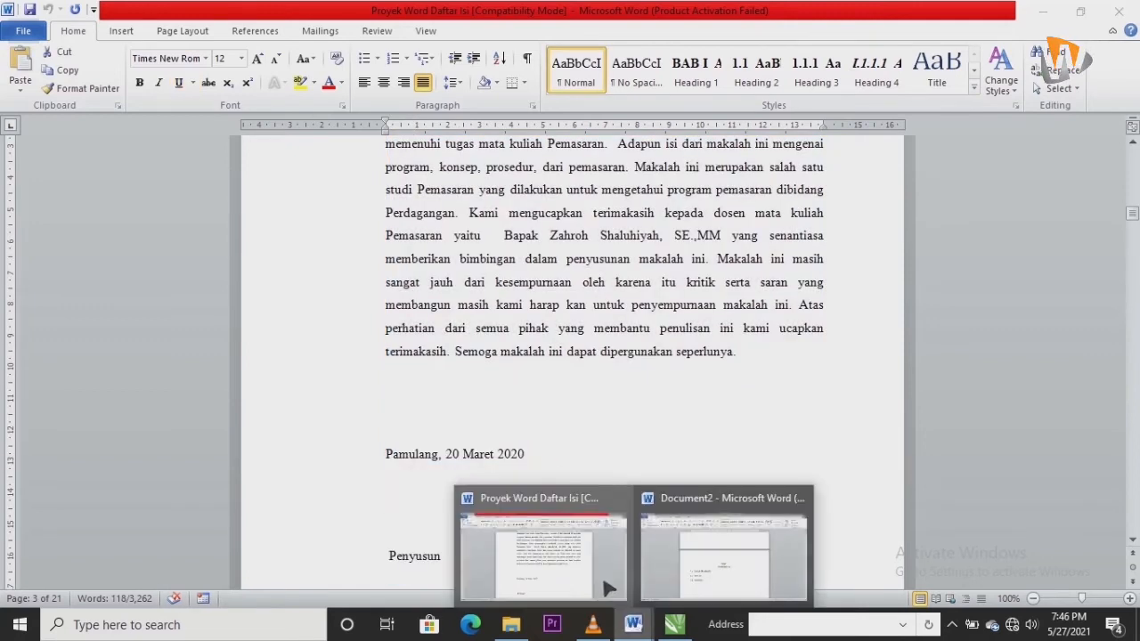
{"action": "left_click", "coordinate": [659, 544]}
{"action": "scroll", "coordinate": [656, 533], "scroll_direction": "up", "scroll_amount": 15}
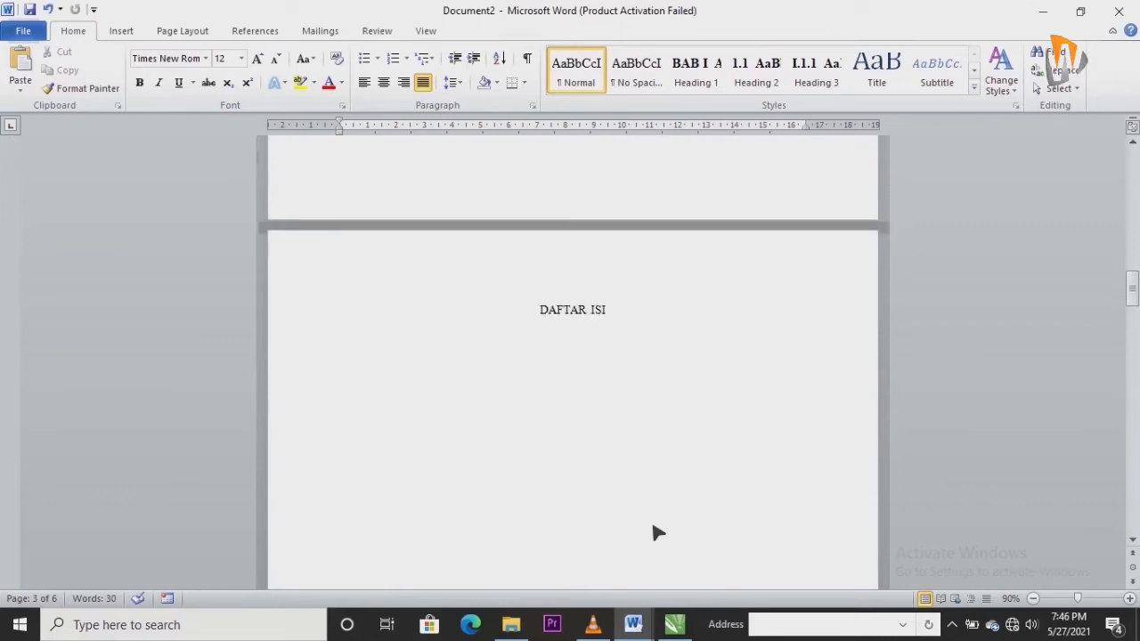
{"action": "left_click", "coordinate": [507, 335]}
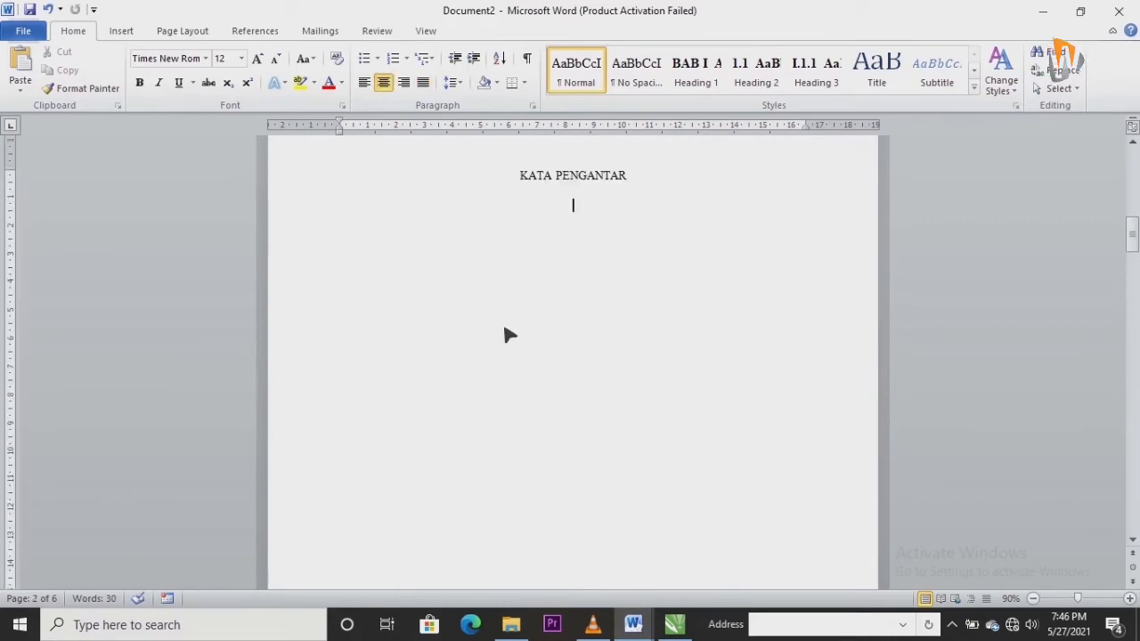
{"action": "key", "text": "ctrl+v"}
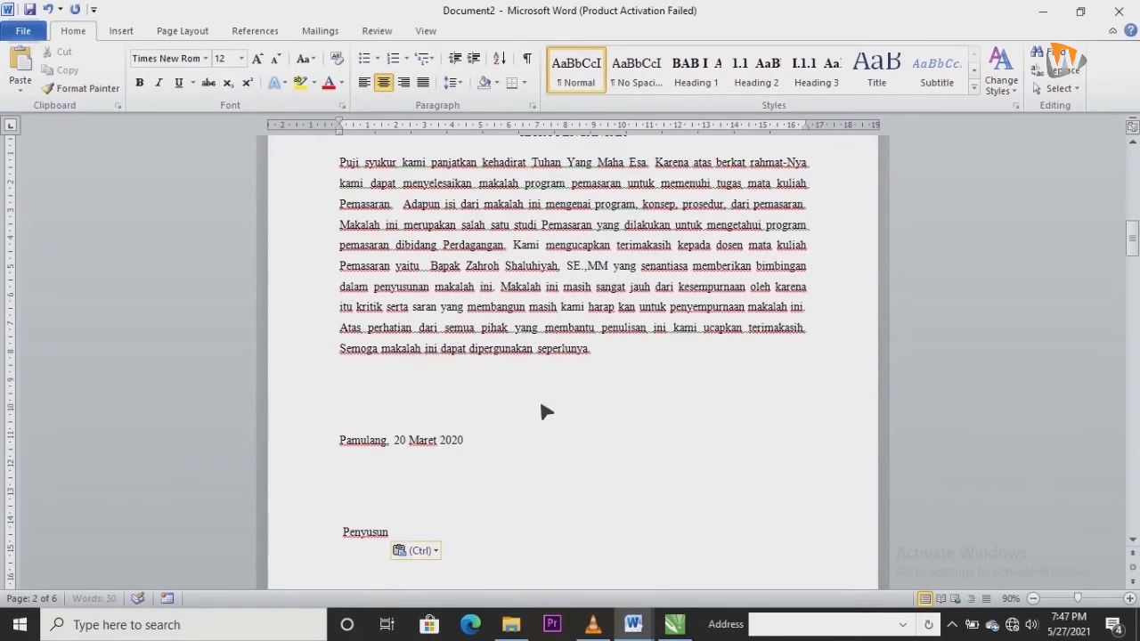
{"action": "scroll", "coordinate": [541, 407], "scroll_direction": "up", "scroll_amount": 2}
{"action": "scroll", "coordinate": [545, 412], "scroll_direction": "up", "scroll_amount": 2}
{"action": "scroll", "coordinate": [541, 406], "scroll_direction": "down", "scroll_amount": 2}
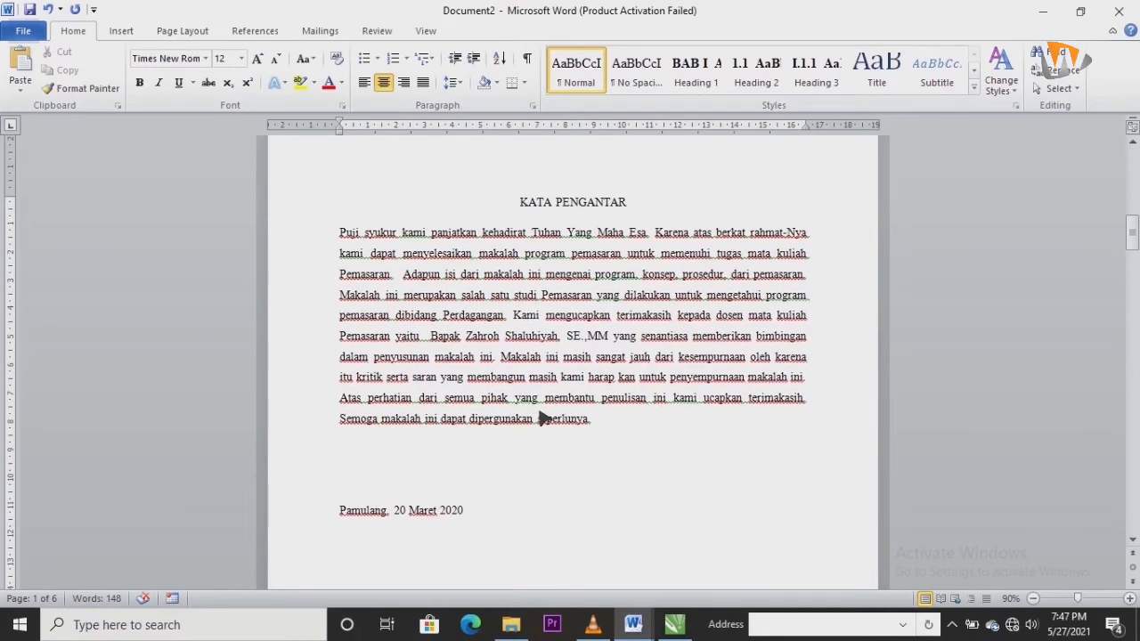
Step: Add an empty body line below the 1.1 LATAR BELAKANG heading and indent it to align with the heading text
{"action": "scroll", "coordinate": [545, 423], "scroll_direction": "down", "scroll_amount": 4}
{"action": "scroll", "coordinate": [545, 431], "scroll_direction": "down", "scroll_amount": 8}
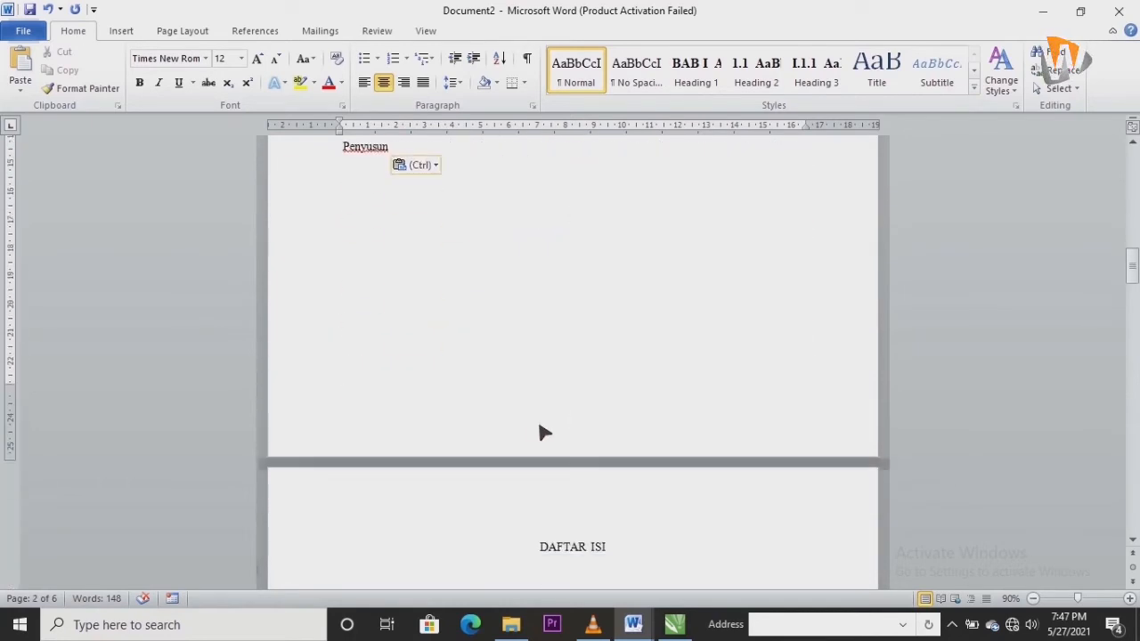
{"action": "scroll", "coordinate": [545, 433], "scroll_direction": "down", "scroll_amount": 4}
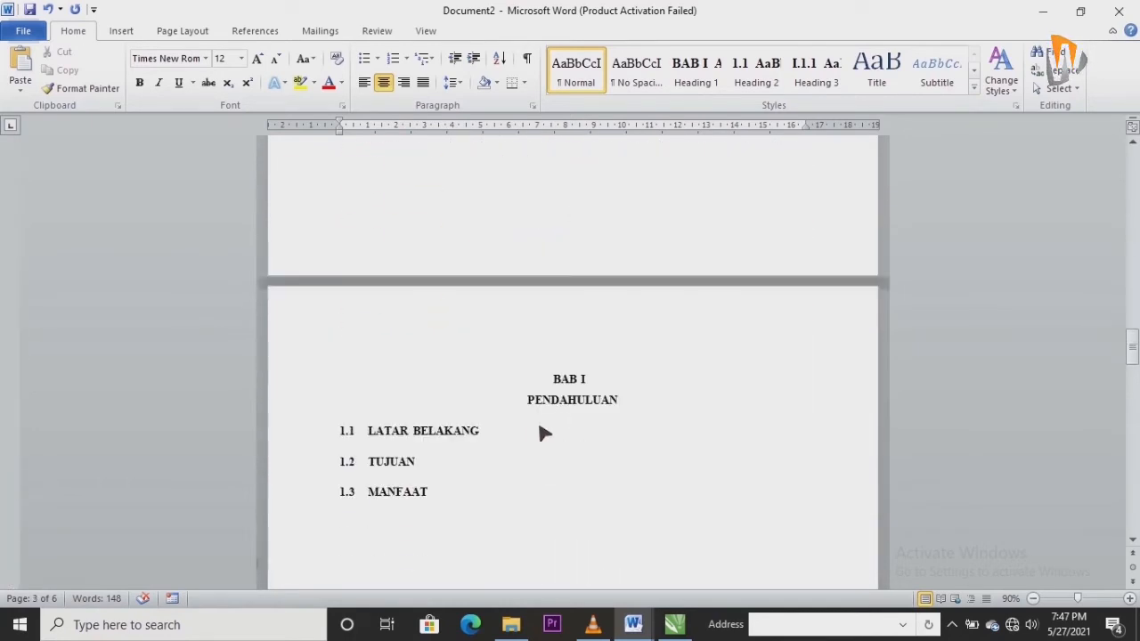
{"action": "scroll", "coordinate": [545, 433], "scroll_direction": "down", "scroll_amount": 3}
{"action": "scroll", "coordinate": [544, 434], "scroll_direction": "up", "scroll_amount": 3}
{"action": "scroll", "coordinate": [544, 433], "scroll_direction": "down", "scroll_amount": 1}
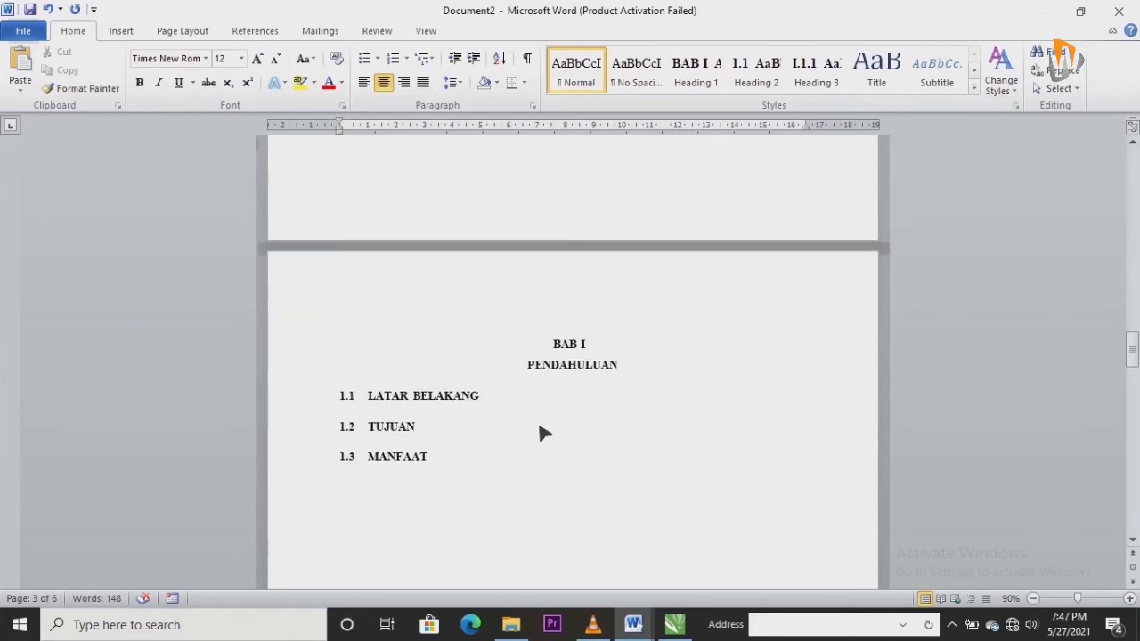
{"action": "left_click", "coordinate": [516, 401]}
{"action": "key", "text": "Return"}
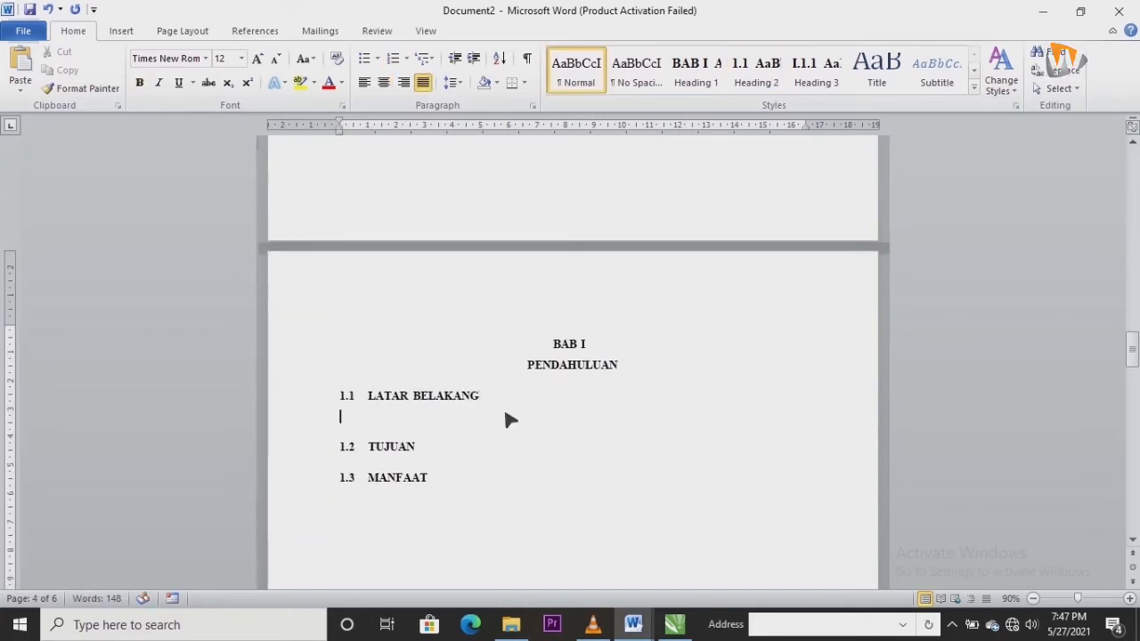
{"action": "key", "text": "ctrl+v"}
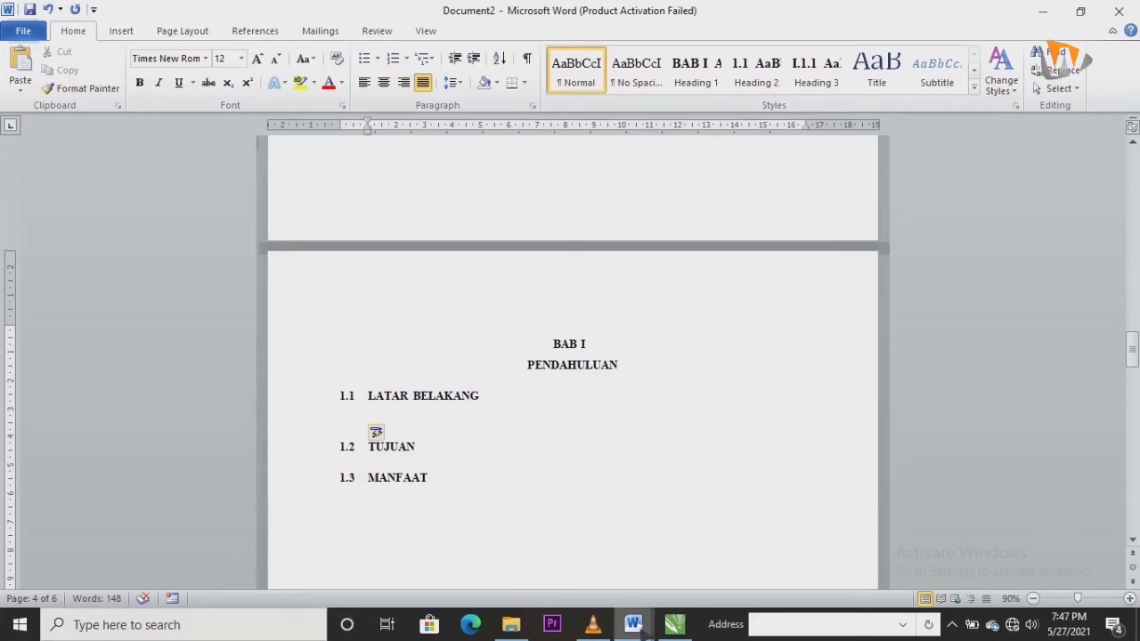
Step: Copy the body paragraph under 1.1 Latar Belakang in the Proyek Word Daftar Isi document
{"action": "mouse_move", "coordinate": [632, 623]}
{"action": "left_click", "coordinate": [595, 552]}
{"action": "scroll", "coordinate": [590, 544], "scroll_direction": "down", "scroll_amount": 8}
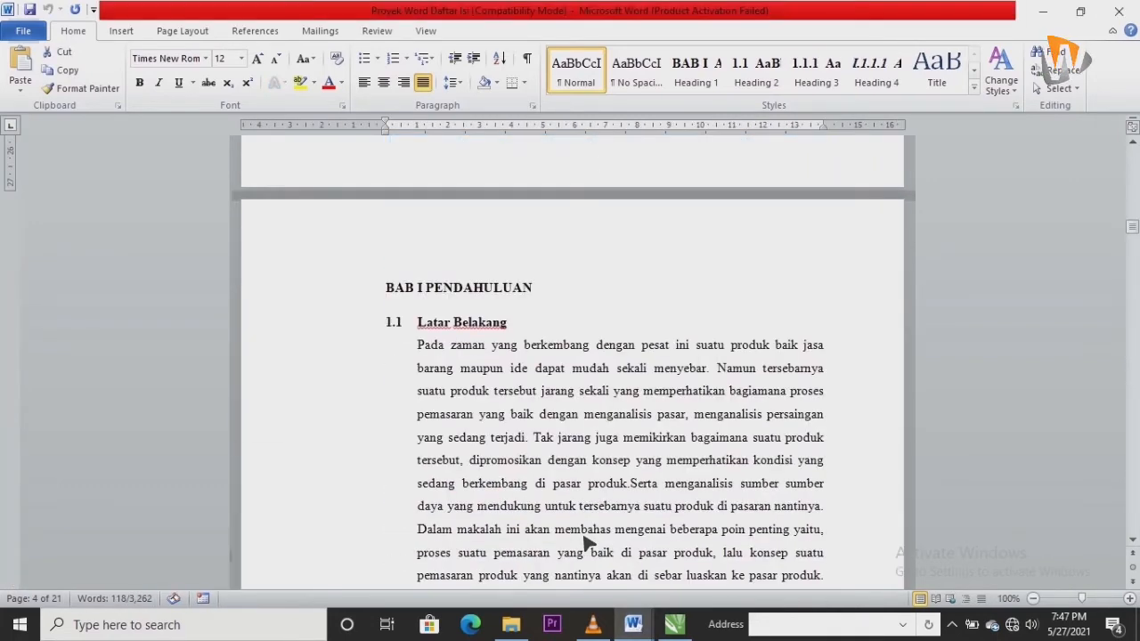
{"action": "scroll", "coordinate": [586, 540], "scroll_direction": "down", "scroll_amount": 1}
{"action": "left_click_drag", "start_coordinate": [424, 315], "coordinate": [543, 204]}
{"action": "left_click", "coordinate": [633, 624]}
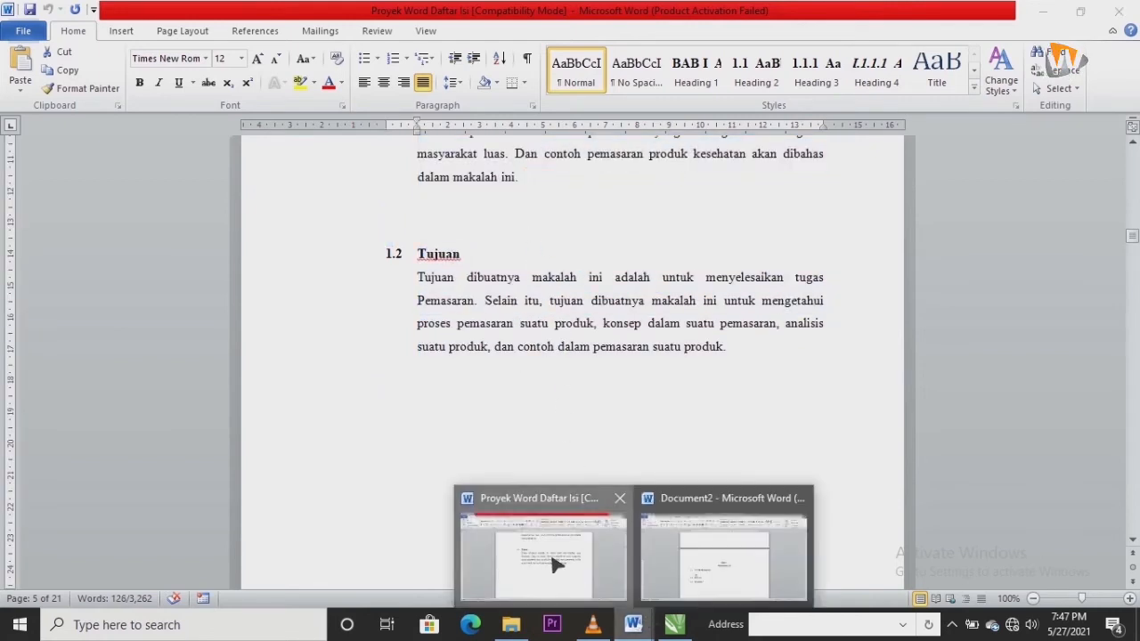
{"action": "left_click", "coordinate": [553, 561]}
Step: Paste the copied background paragraph on the indented line below 1.1 LATAR BELAKANG in Document2
{"action": "left_click", "coordinate": [633, 624]}
{"action": "left_click", "coordinate": [676, 590]}
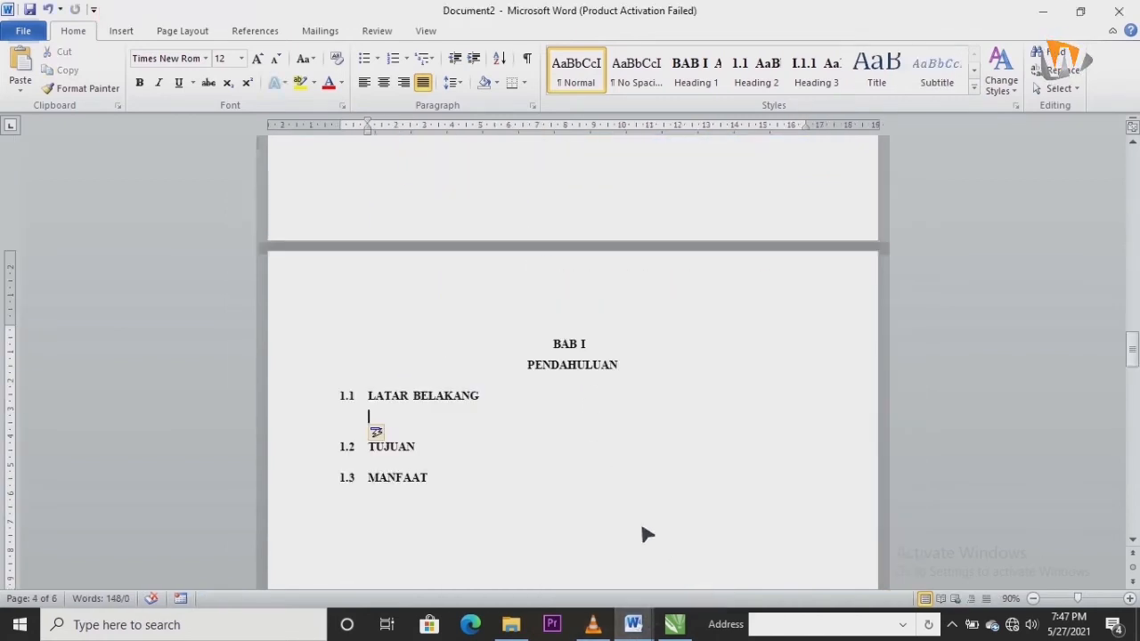
{"action": "type", "text": "Pada zaman yang berkembang dengan pesat ini suatu produk baik jasa barang maupun ide dapat mudah sekali menyebar. Namun tersebarnya suatu produk tersebut jarang sekali yang memperhatikan bagiamana proses pemasaran yang baik dengan menganalisis pasar, menganalisis persaingan yang sedang terjadi. Tak jarang juga memikirkan bagaimana suatu produk tersebut, dipromosikan dengan konsep yang memperhatikan kondisi yang sedang berkembang di pasar produk.Serta menganalisis sumber sumber daya yang mendukung untuk tersebarnya suatu produk di pasaran nantinya. Dalam makalah ini akan membahas mengenai beberapa poin penting yaitu, proses suatu pemasaran yang baik di pasar produk, lalu konsep suatu pemasaran produk yang nantinya akan di sebar luaskan ke pasar produk. Analisis pasar atau analisis pemasaran yang sedang berkembang di masyarakat luas. Dan contoh pemasaran produk kesehatan akan dibahas dalam makalah ini."}
{"action": "scroll", "coordinate": [505, 490], "scroll_direction": "down", "scroll_amount": 5}
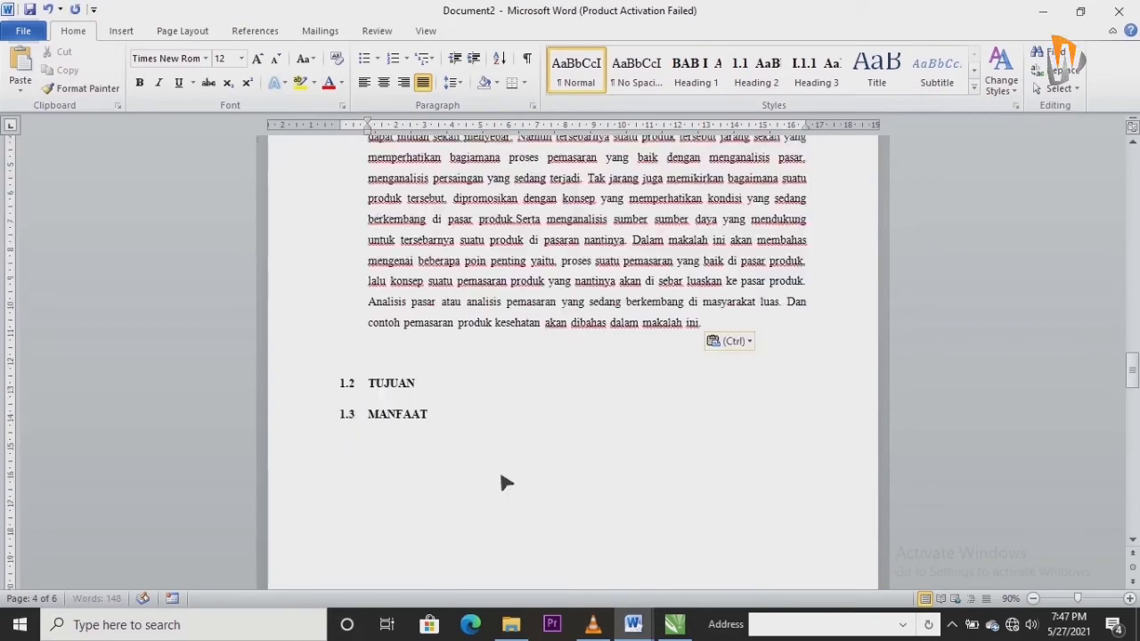
Step: Copy the body paragraph under 1.2 Tujuan in the Proyek Word Daftar Isi document
{"action": "left_click", "coordinate": [633, 624]}
{"action": "left_click", "coordinate": [582, 577]}
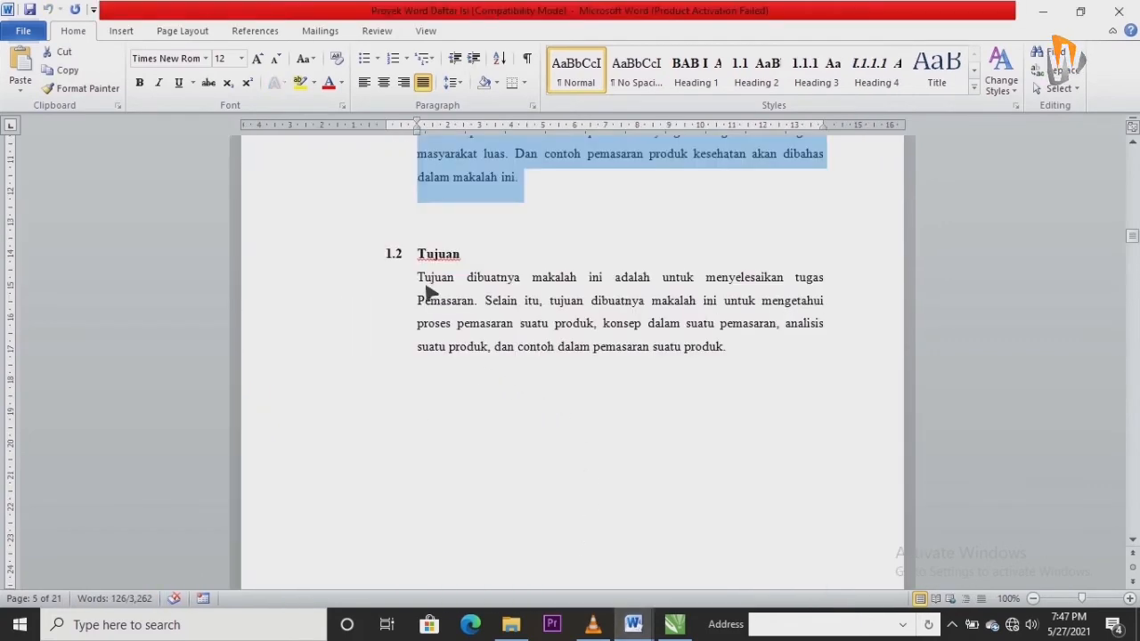
{"action": "mouse_move", "coordinate": [424, 285]}
{"action": "left_mouse_down"}
{"action": "mouse_move", "coordinate": [722, 371]}
{"action": "mouse_move", "coordinate": [419, 303]}
{"action": "mouse_move", "coordinate": [419, 283]}
{"action": "left_mouse_up"}
{"action": "key", "text": "ctrl+c"}
{"action": "left_click", "coordinate": [724, 368]}
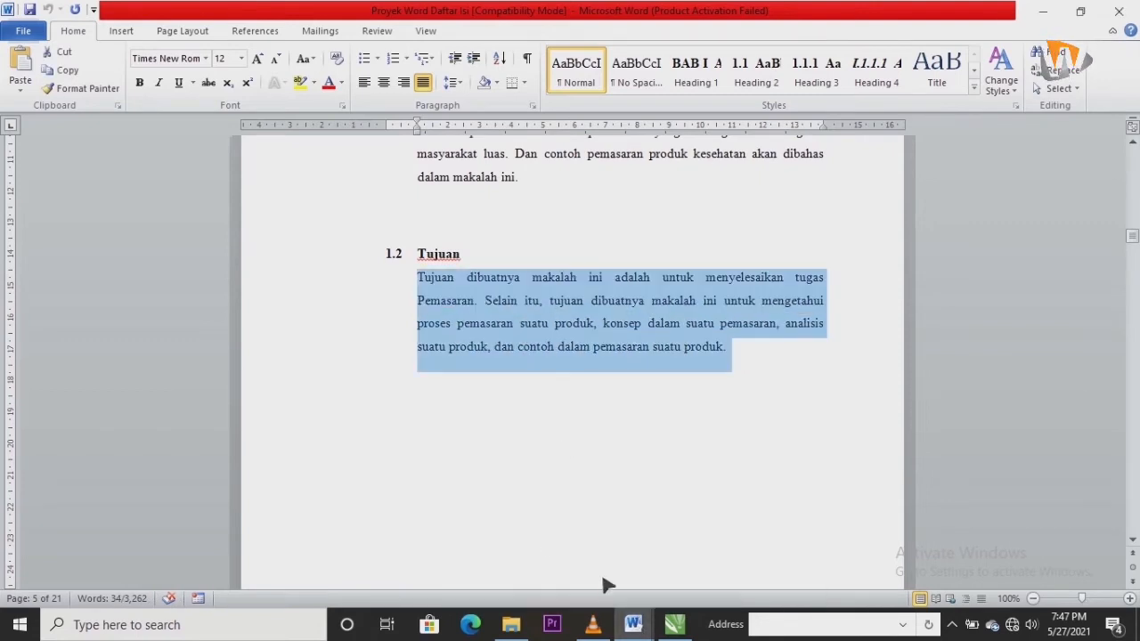
Step: Insert a new line below the 1.2 TUJUAN heading in Document2 and paste the copied paragraph there
{"action": "left_click", "coordinate": [632, 623]}
{"action": "left_click", "coordinate": [682, 525]}
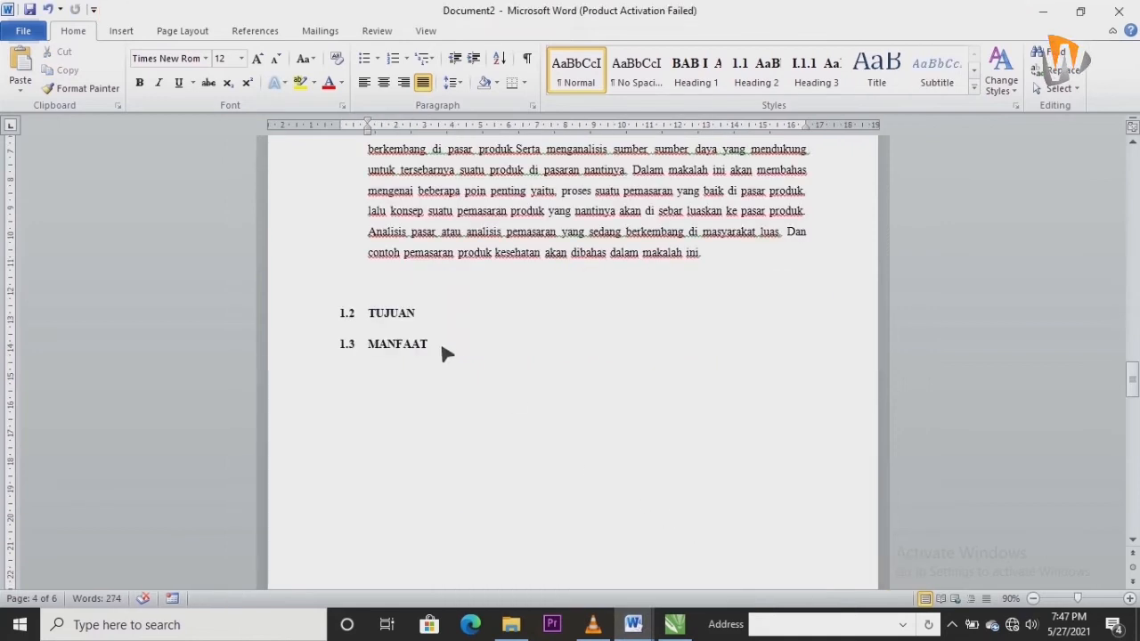
{"action": "left_click", "coordinate": [422, 310]}
{"action": "key", "text": "Return"}
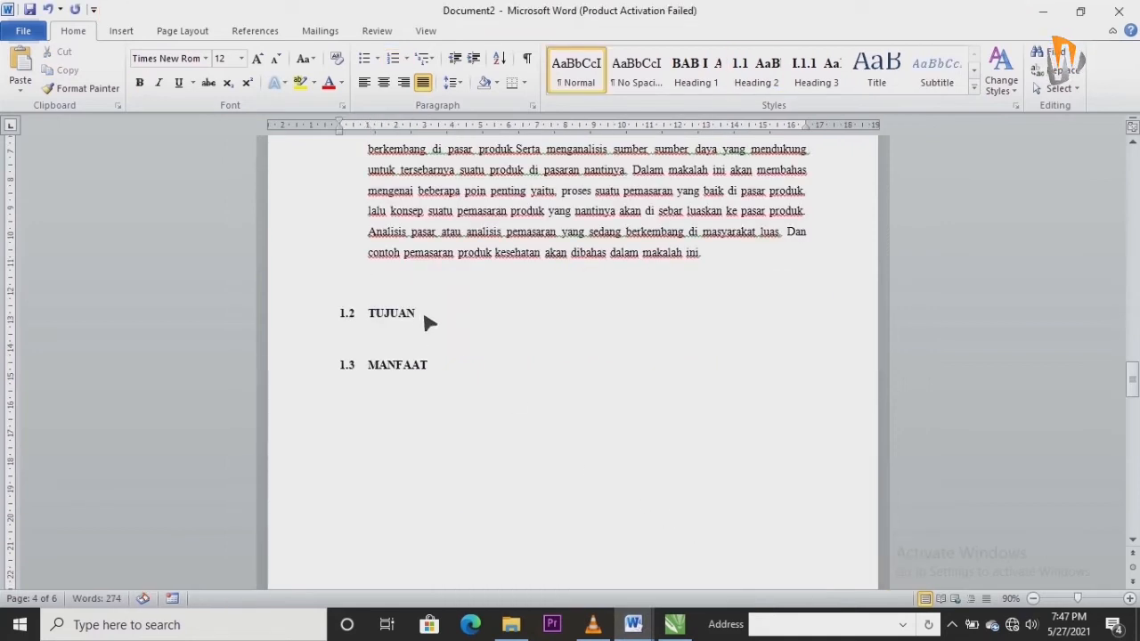
{"action": "key", "text": "ctrl+v"}
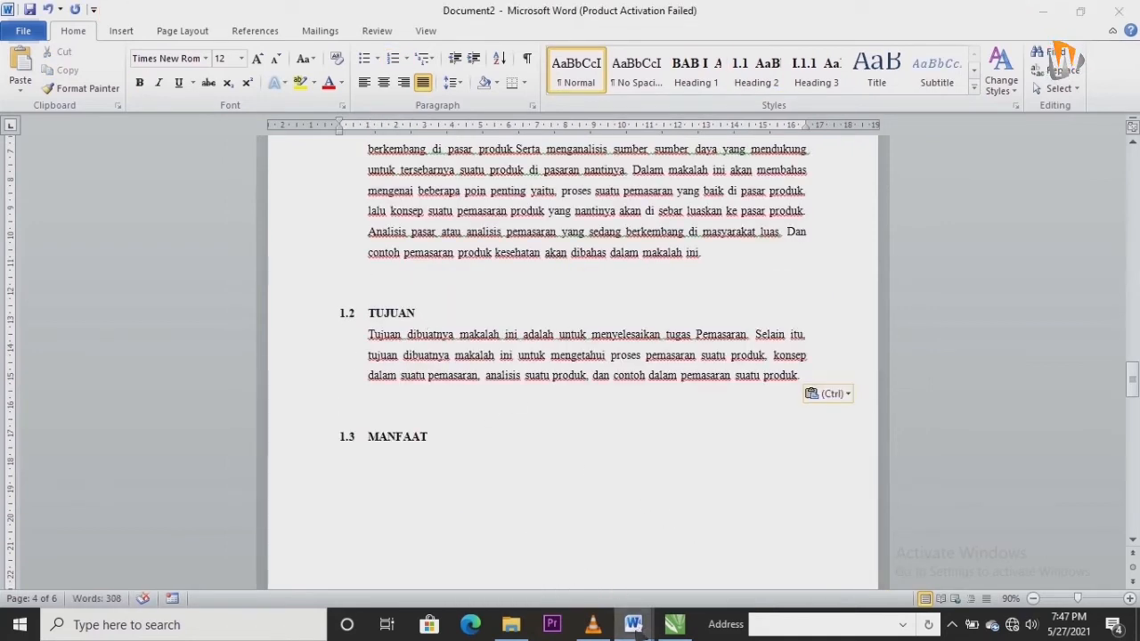
Step: Copy the 2.1 heading text MEMUTUSKAN PROGRAM PEMASARAN DAN MERENCANAKAN ORGANISASI PEMASARAN from the Proyek Word Daftar Isi document
{"action": "left_click", "coordinate": [632, 623]}
{"action": "left_click", "coordinate": [615, 545]}
{"action": "scroll", "coordinate": [623, 490], "scroll_direction": "down", "scroll_amount": 4}
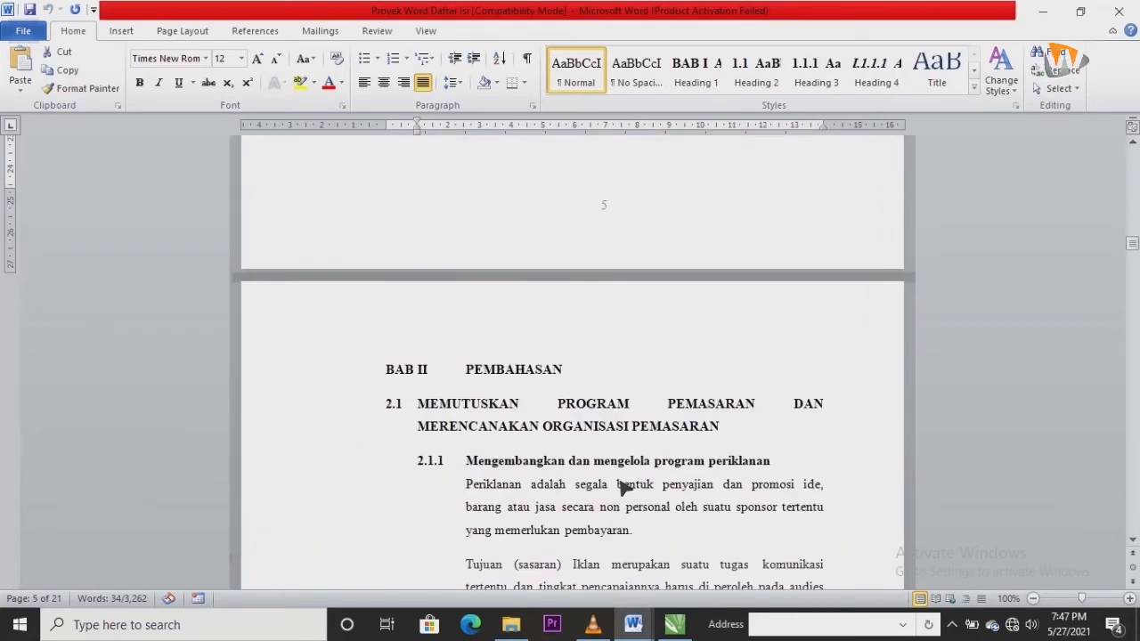
{"action": "scroll", "coordinate": [624, 488], "scroll_direction": "down", "scroll_amount": 1}
{"action": "left_click_drag", "start_coordinate": [426, 336], "coordinate": [682, 351]}
{"action": "key", "text": "ctrl+c"}
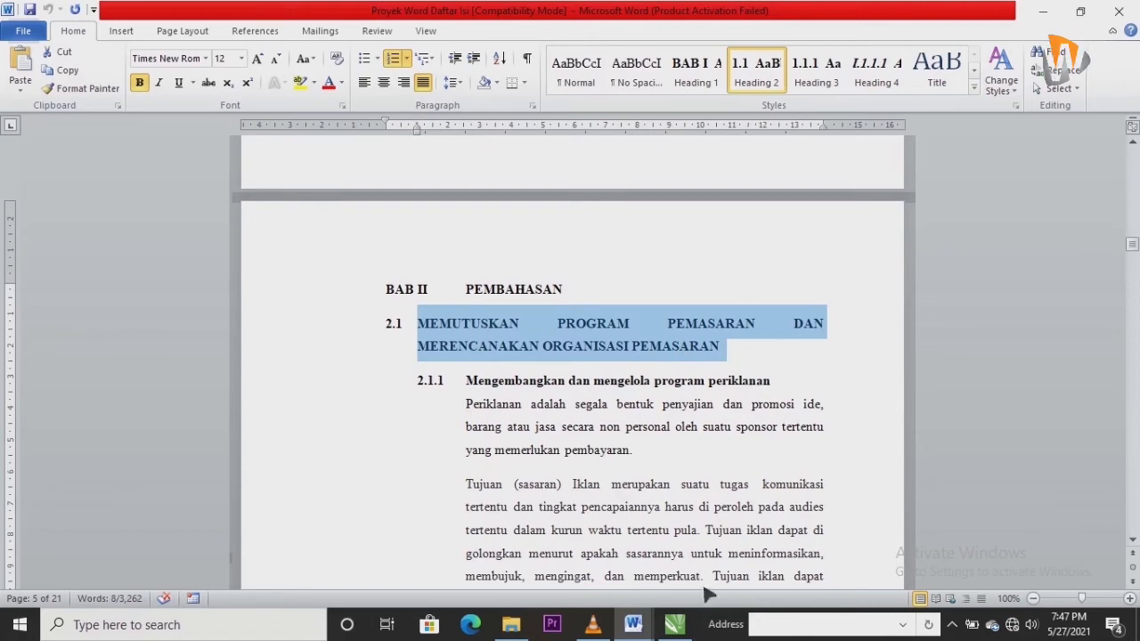
Step: Replace the MATERI 1 text of heading 2.1 in Document2 with the copied MEMUTUSKAN PROGRAM PEMASARAN DAN MERENCANAKAN ORGANISASI PEMASARAN
{"action": "left_click", "coordinate": [632, 624]}
{"action": "left_click", "coordinate": [670, 554]}
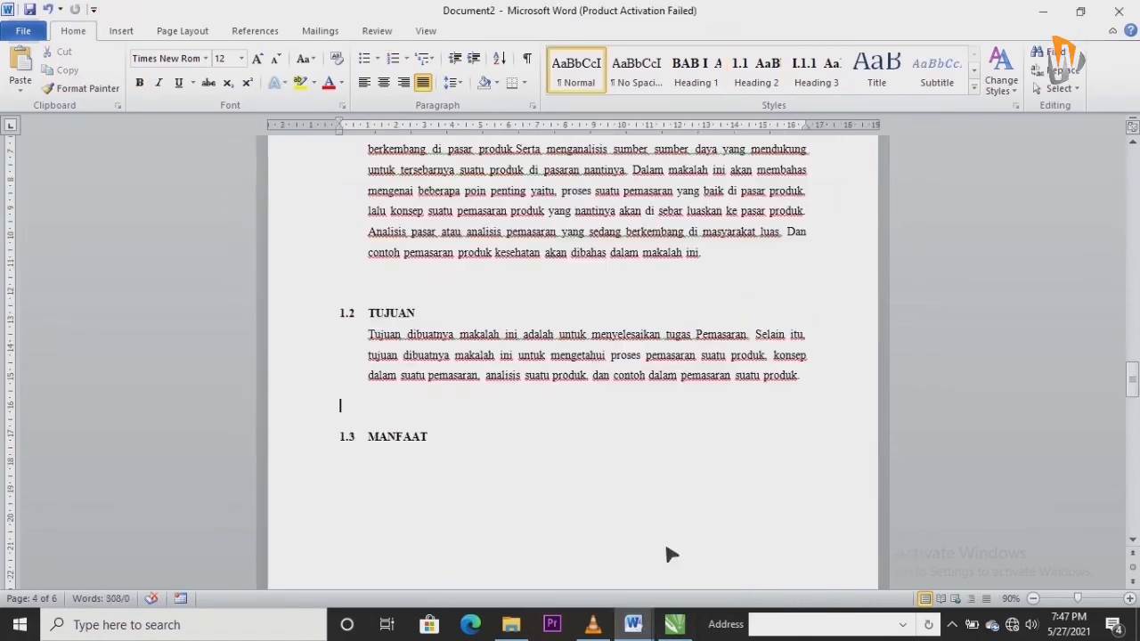
{"action": "scroll", "coordinate": [670, 553], "scroll_direction": "down", "scroll_amount": 5}
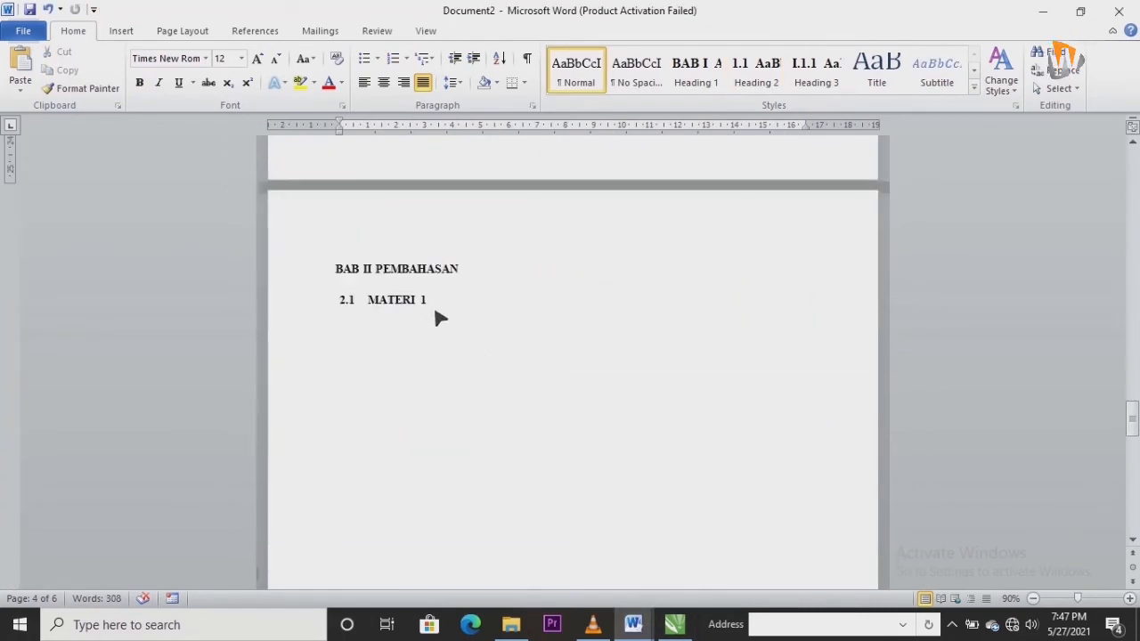
{"action": "left_click_drag", "start_coordinate": [426, 305], "coordinate": [400, 303]}
{"action": "key", "text": "ctrl+v"}
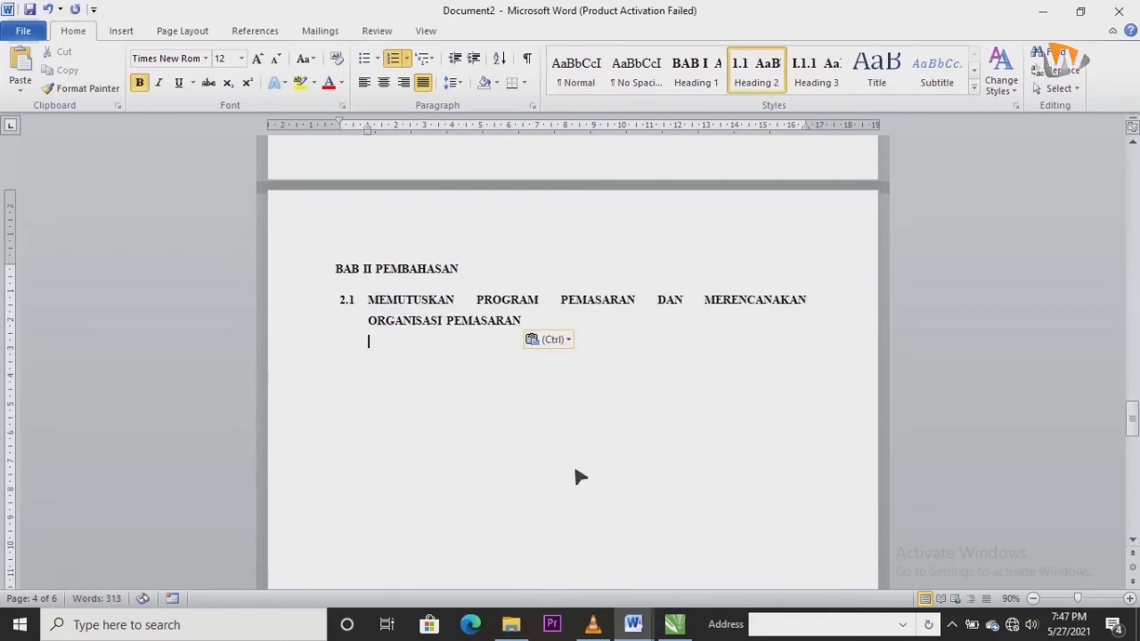
Step: Copy the 2.1.1 heading "Mengembangkan dan mengelola program periklanan" from Proyek Word Daftar Isi and paste it below heading 2.1 in Document2
{"action": "left_click", "coordinate": [632, 624]}
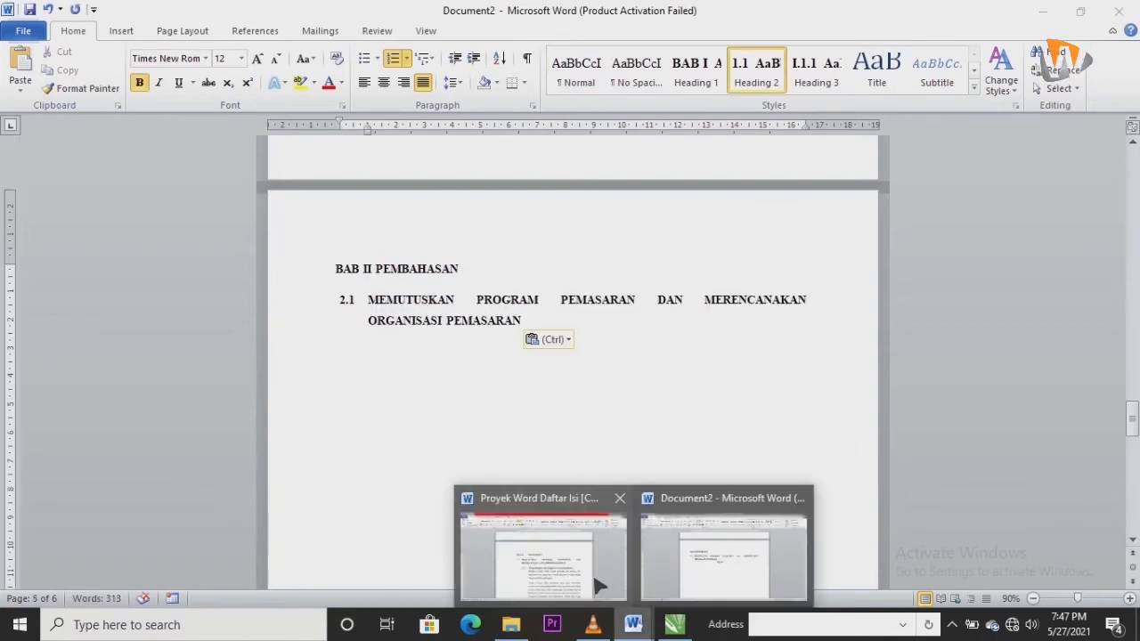
{"action": "left_click", "coordinate": [545, 552]}
{"action": "left_click_drag", "start_coordinate": [467, 390], "coordinate": [749, 391]}
{"action": "key", "text": "ctrl+c"}
{"action": "left_click", "coordinate": [632, 624]}
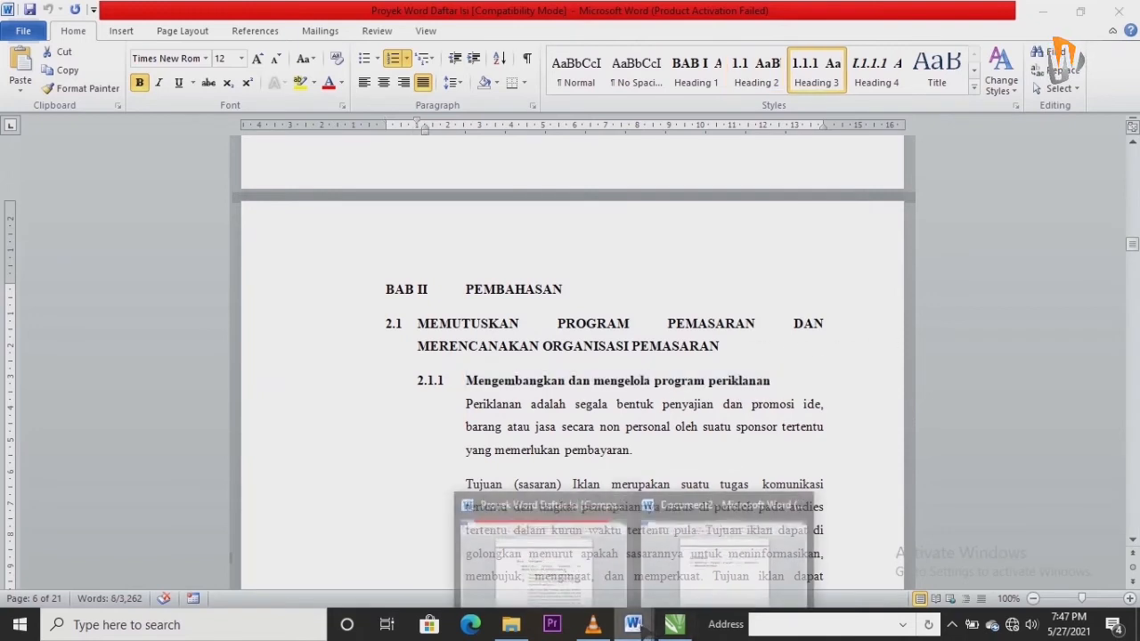
{"action": "left_click", "coordinate": [712, 552]}
{"action": "key", "text": "ctrl+v"}
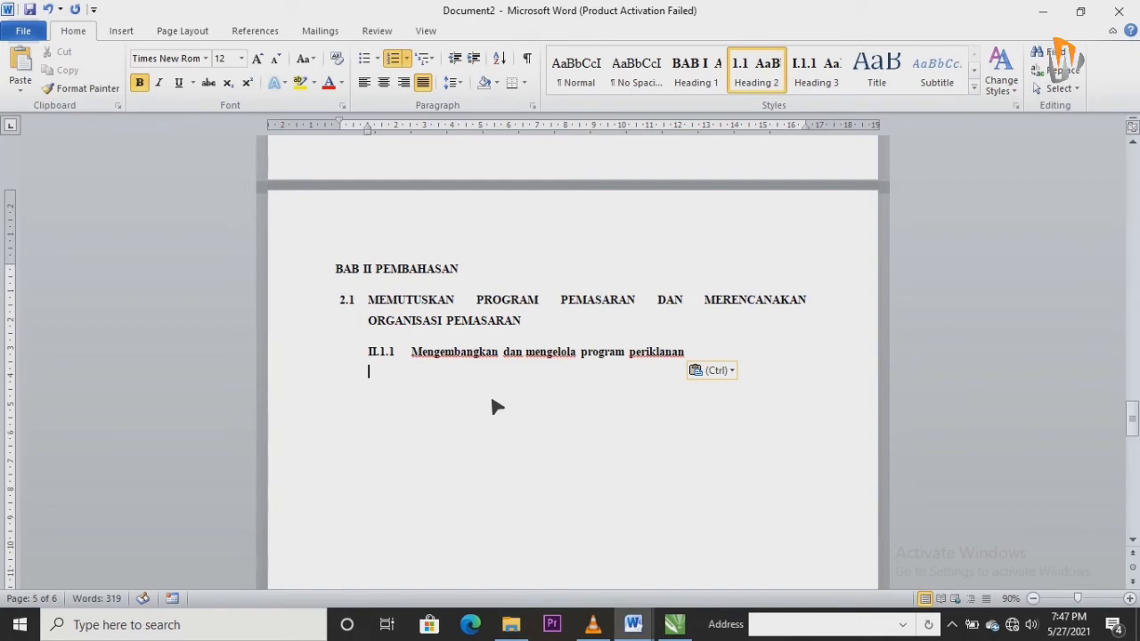
Step: Select the II.1.1 heading number and check the Heading 3 style's formatting settings
{"action": "left_click", "coordinate": [390, 352]}
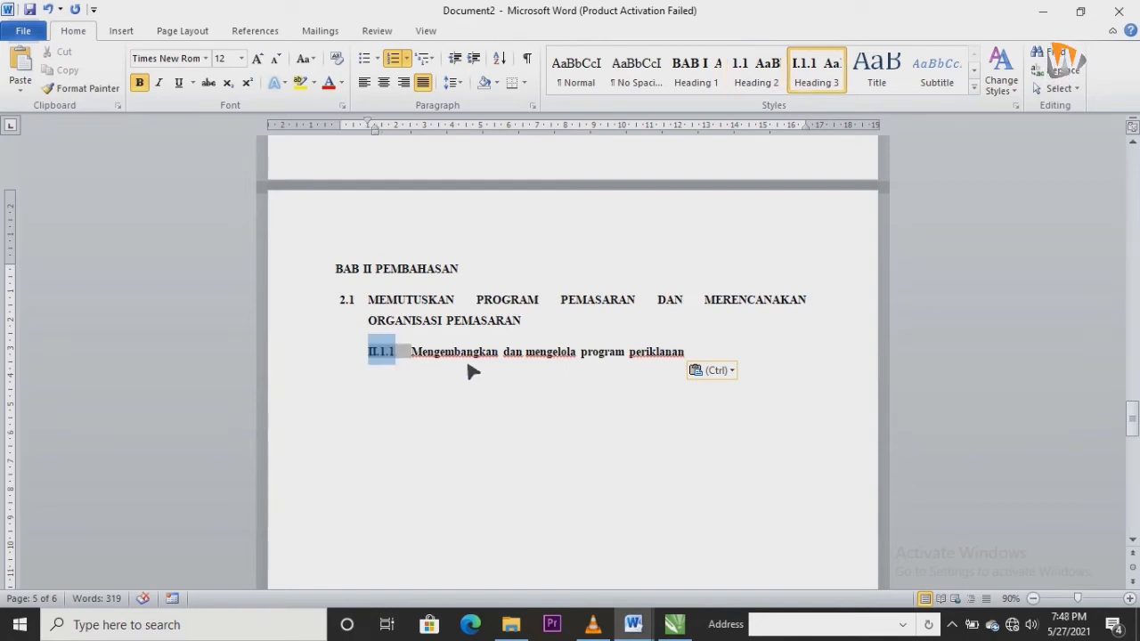
{"action": "right_click", "coordinate": [828, 82]}
{"action": "left_click", "coordinate": [842, 100]}
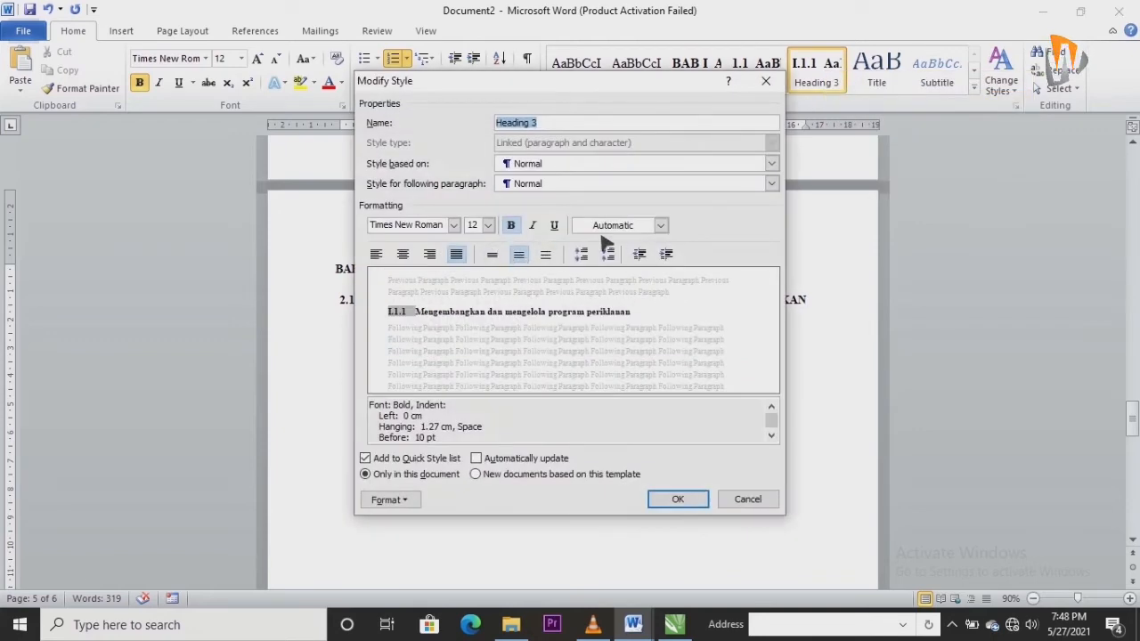
{"action": "left_click", "coordinate": [703, 498]}
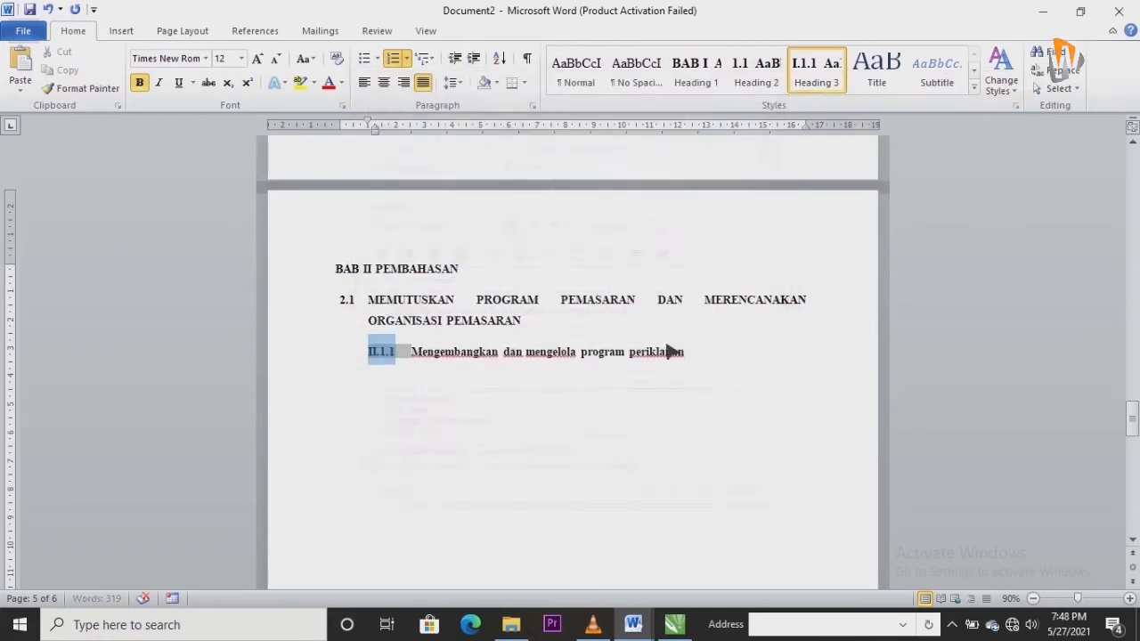
Step: Turn on legal style numbering for level 3 of the multilevel list linked to Heading 3
{"action": "left_click", "coordinate": [426, 58]}
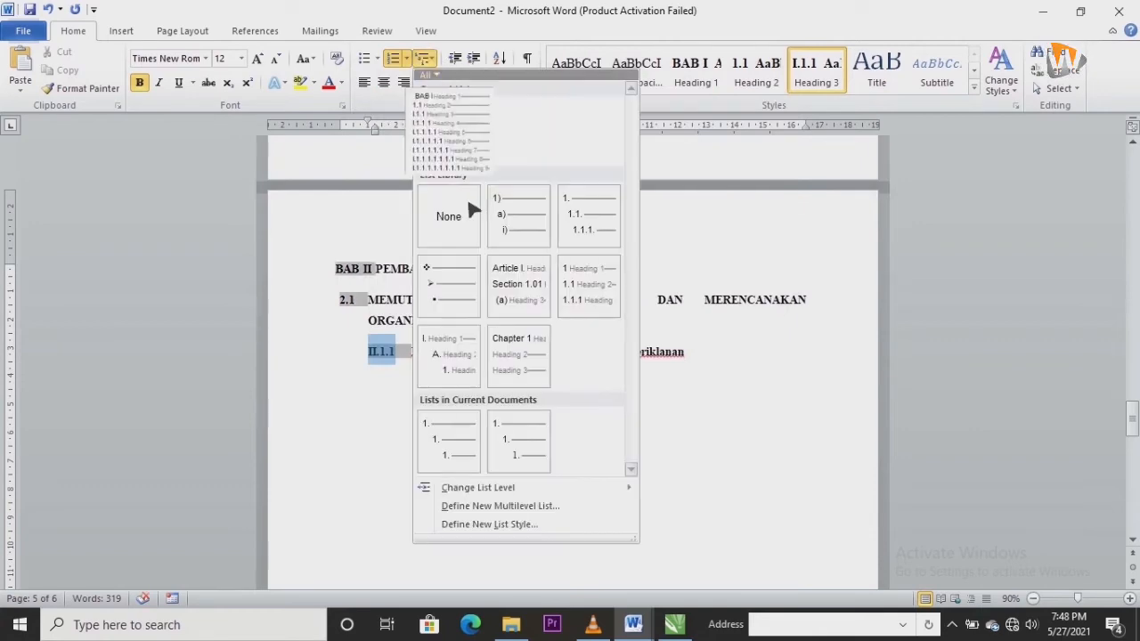
{"action": "left_click", "coordinate": [485, 507]}
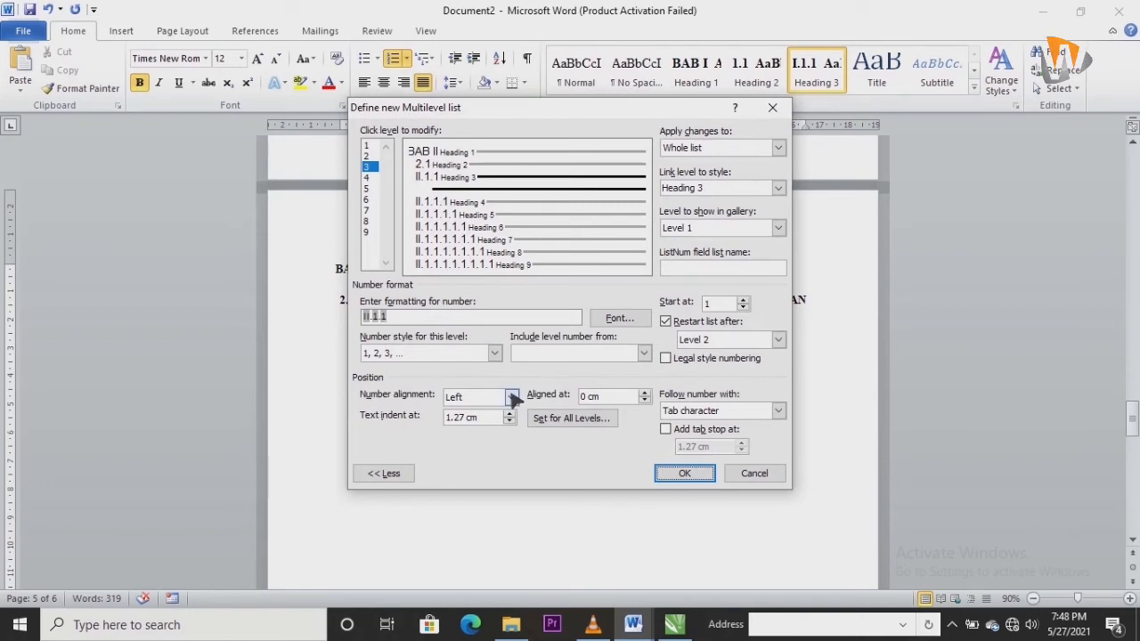
{"action": "left_click", "coordinate": [706, 359]}
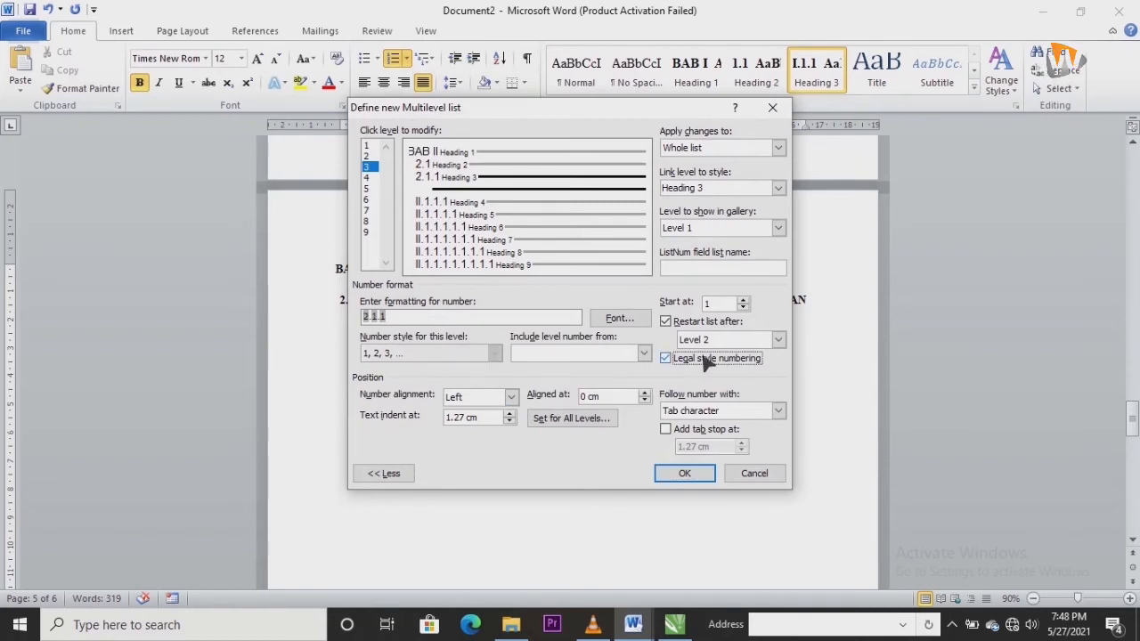
{"action": "left_click", "coordinate": [685, 479]}
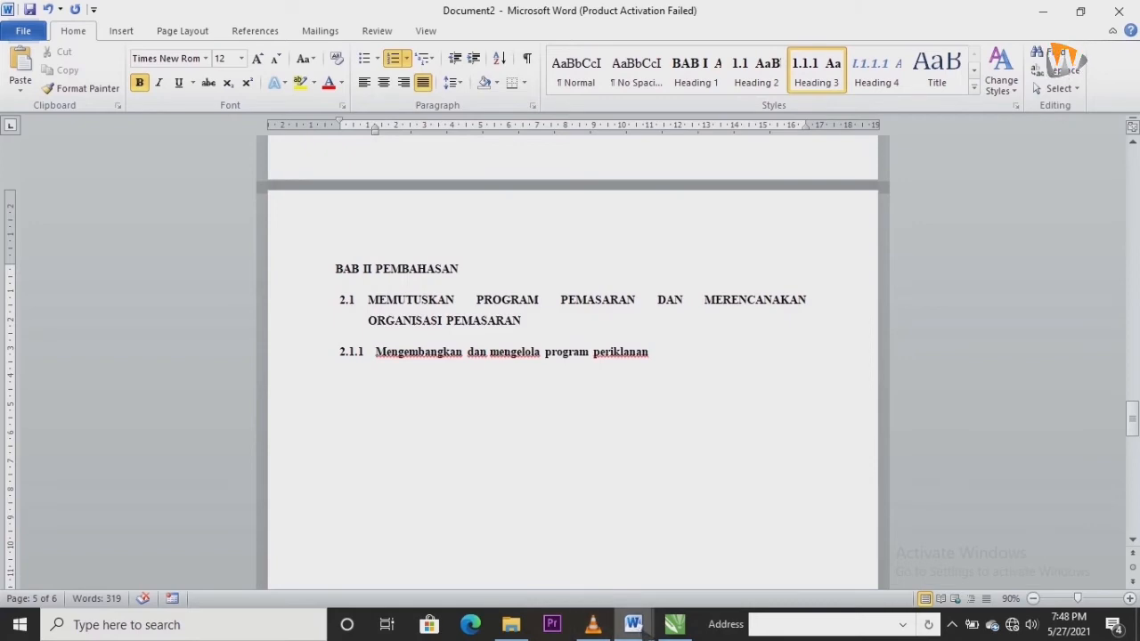
Step: Copy the text under 2.1.1 in Proyek Word Daftar Isi, from the Periklanan paragraph through list item 4, Iklan Penguatan
{"action": "mouse_move", "coordinate": [641, 634]}
{"action": "left_click", "coordinate": [545, 494]}
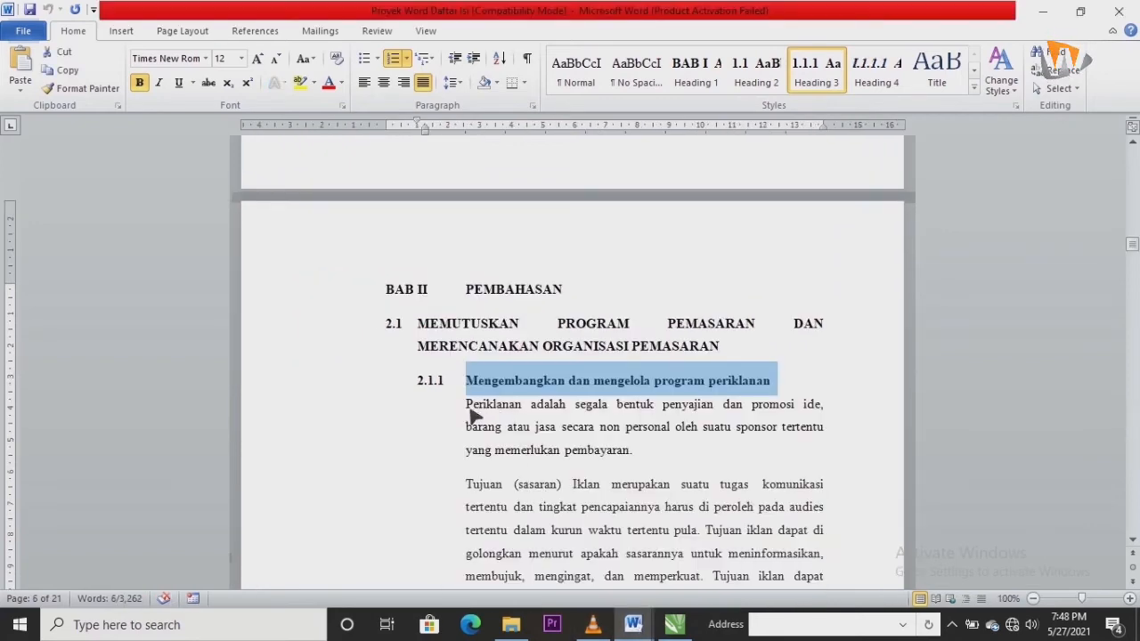
{"action": "left_click_drag", "start_coordinate": [469, 410], "coordinate": [570, 296]}
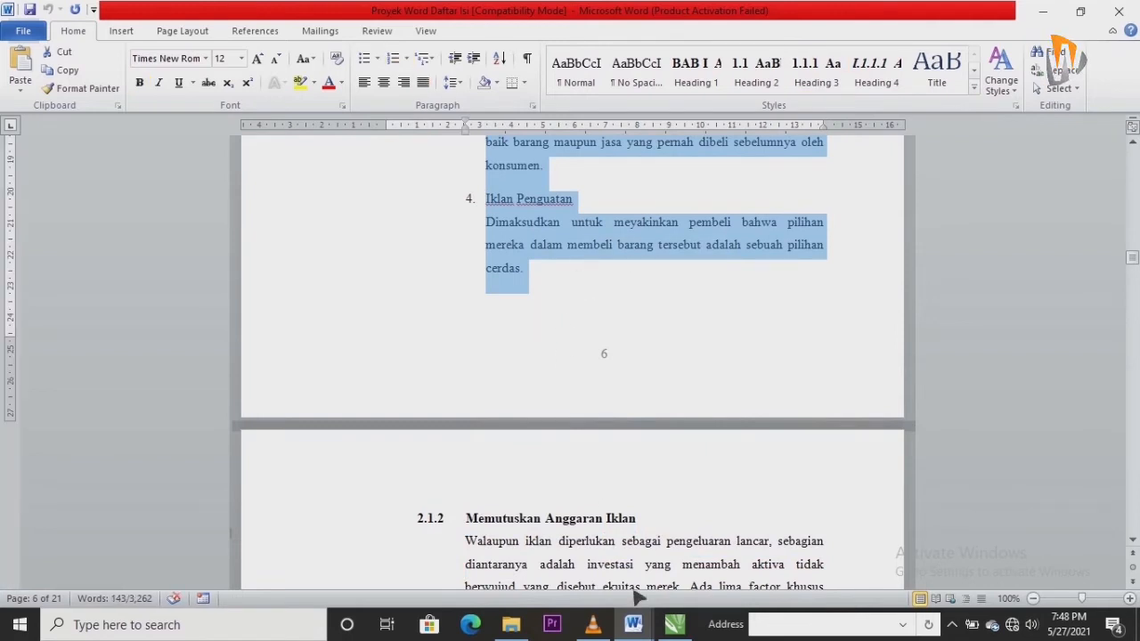
{"action": "left_click", "coordinate": [632, 621]}
{"action": "left_click", "coordinate": [576, 542]}
Step: Paste the copied advertising text and its numbered list below the 2.1.1 heading in Document2
{"action": "left_click", "coordinate": [633, 621]}
{"action": "left_click", "coordinate": [656, 500]}
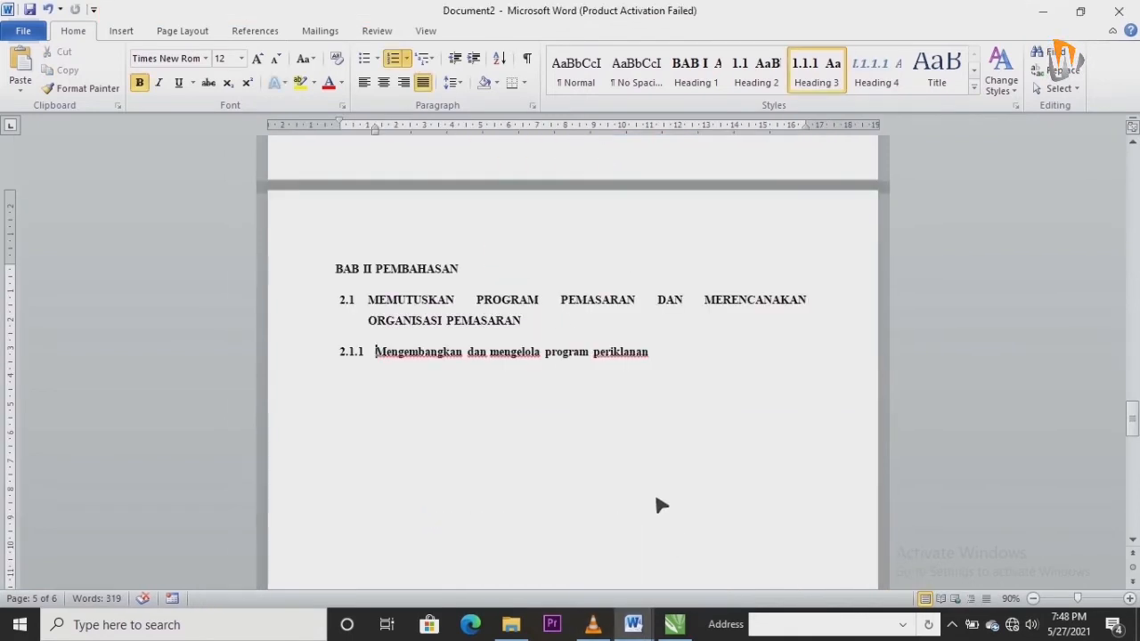
{"action": "left_click", "coordinate": [469, 412]}
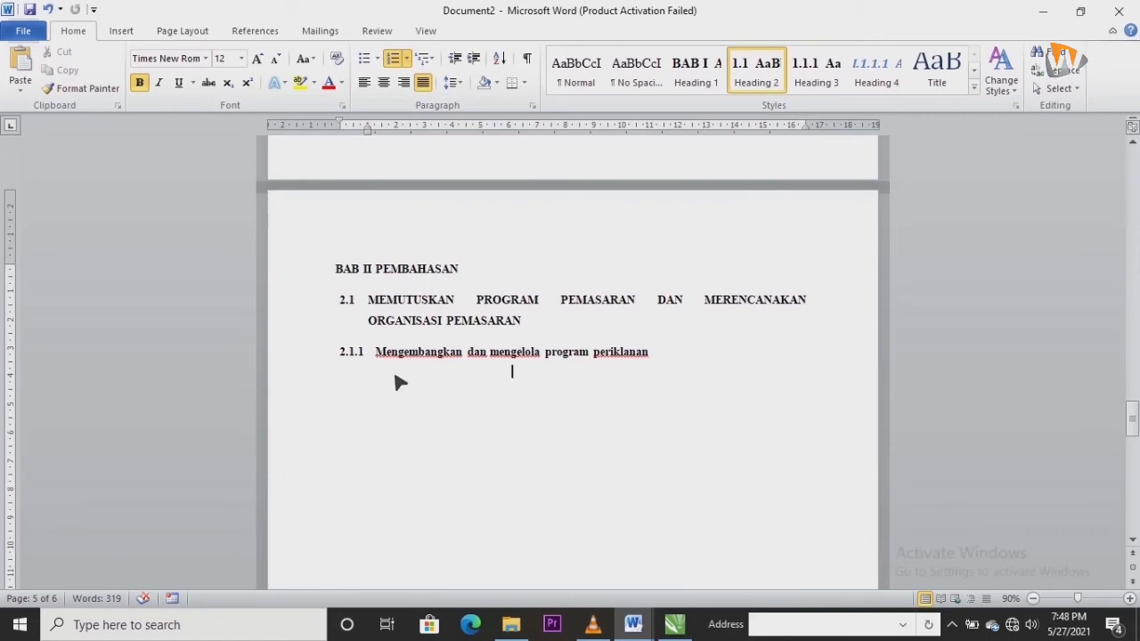
{"action": "key", "text": "ctrl+v"}
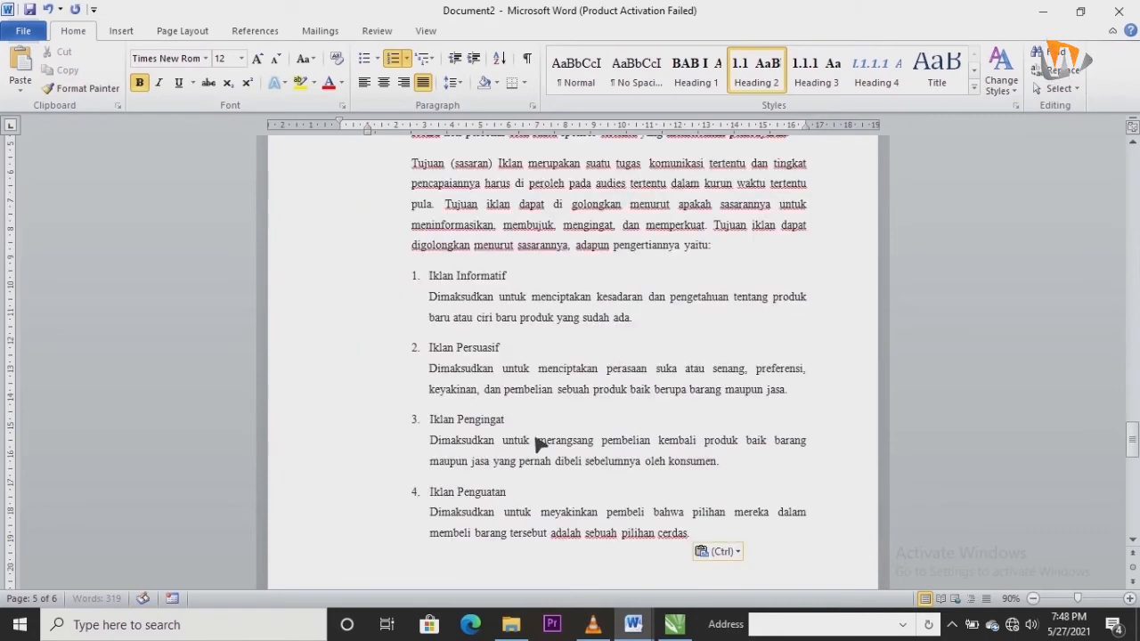
Step: Look through the remaining chapter content of Proyek Word Daftar Isi up to BAB III PENUTUP, and return to Document2
{"action": "scroll", "coordinate": [534, 445], "scroll_direction": "down", "scroll_amount": 8}
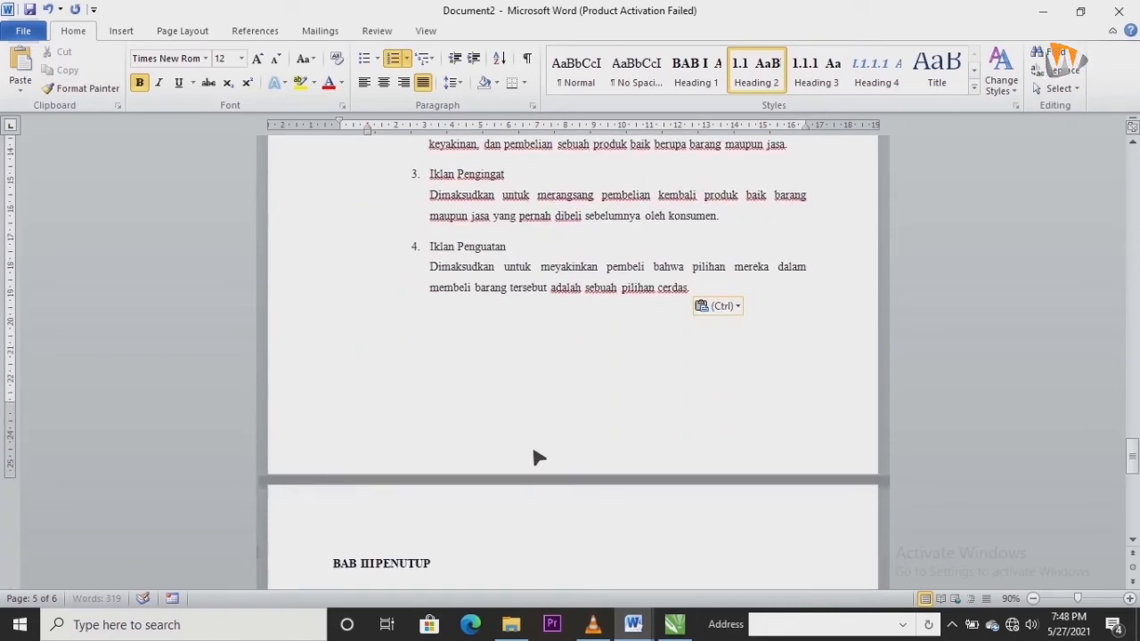
{"action": "left_click", "coordinate": [633, 621]}
{"action": "left_click", "coordinate": [575, 570]}
{"action": "scroll", "coordinate": [569, 550], "scroll_direction": "down", "scroll_amount": 20}
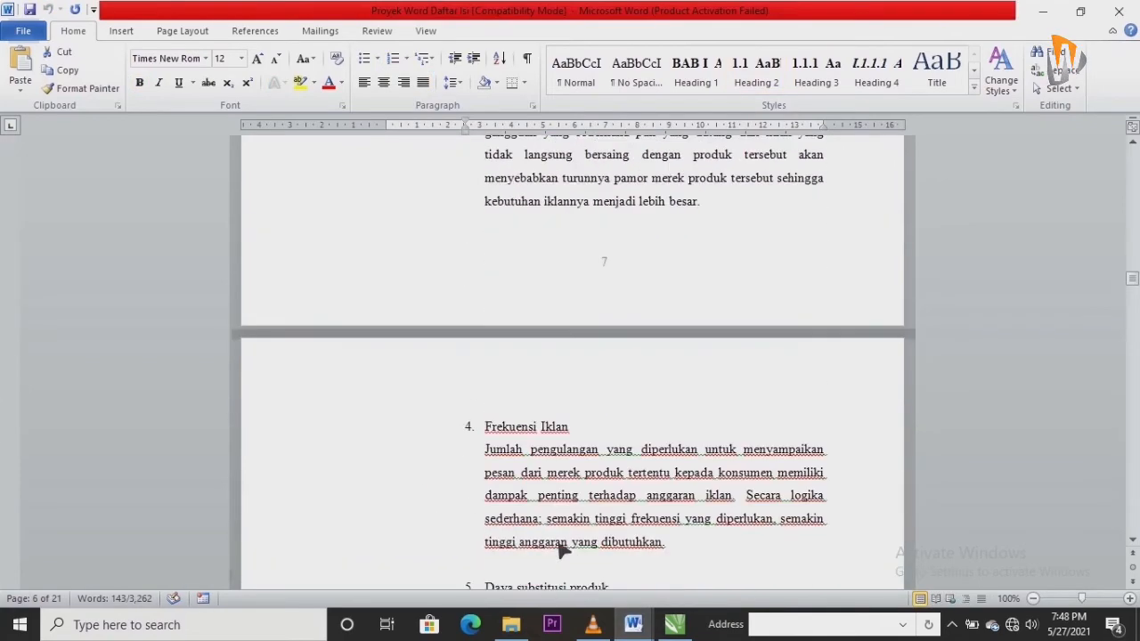
{"action": "scroll", "coordinate": [561, 545], "scroll_direction": "down", "scroll_amount": 20}
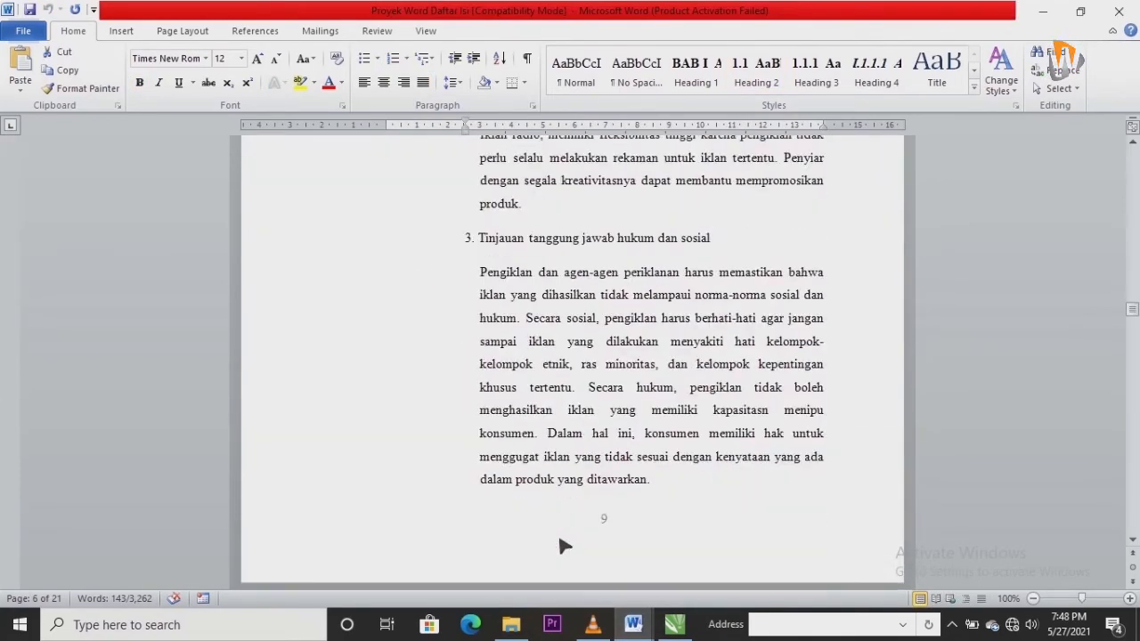
{"action": "scroll", "coordinate": [563, 541], "scroll_direction": "down", "scroll_amount": 2}
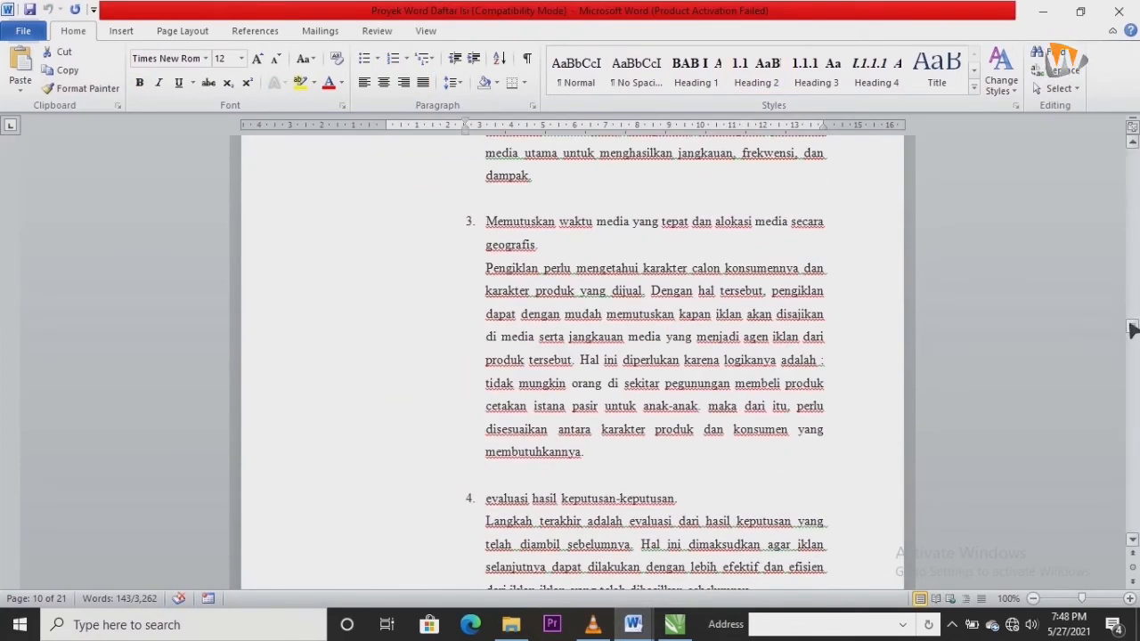
{"action": "left_click_drag", "start_coordinate": [1131, 332], "coordinate": [1104, 514]}
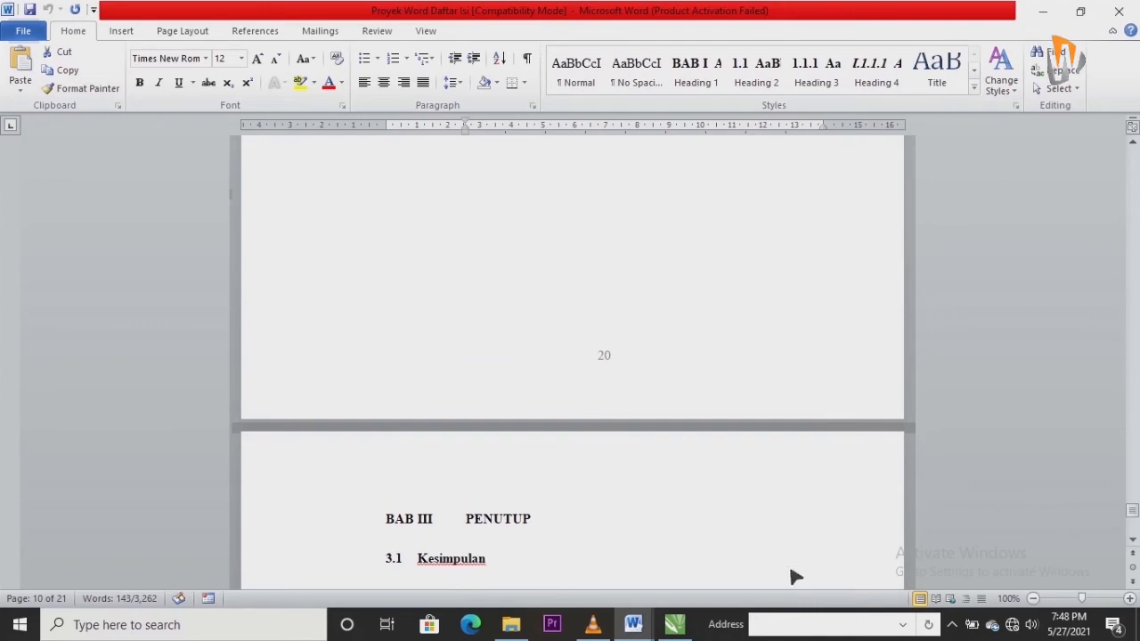
{"action": "mouse_move", "coordinate": [642, 624]}
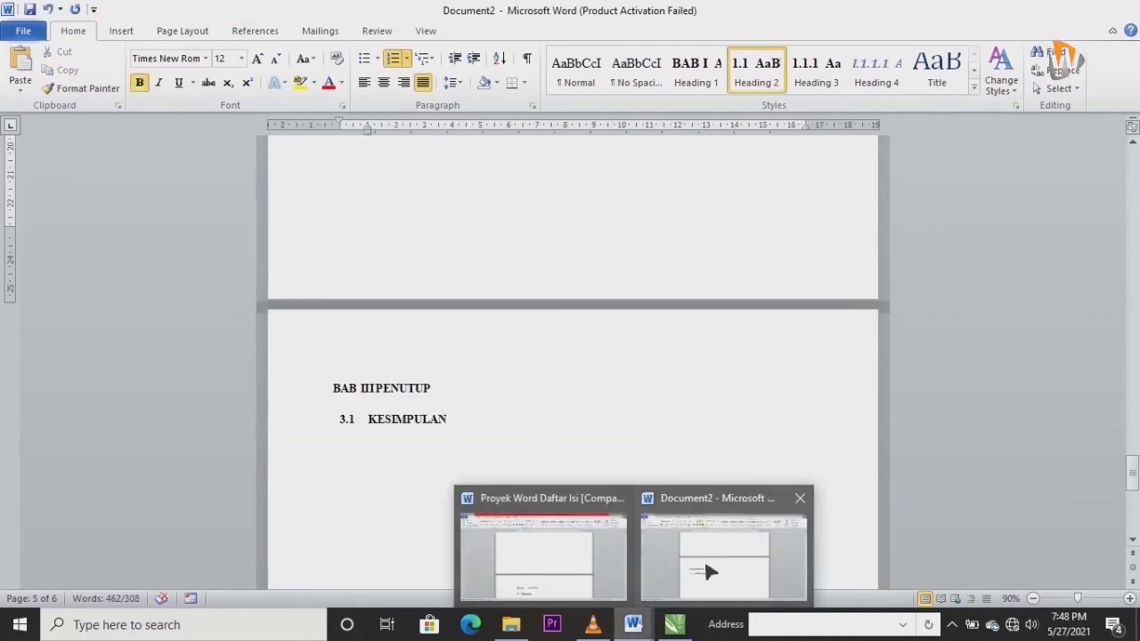
{"action": "left_click", "coordinate": [709, 570]}
Step: Insert centred page numbers at the bottom of the Document2 pages using the Plain Number 2 design
{"action": "scroll", "coordinate": [625, 466], "scroll_direction": "up", "scroll_amount": 10}
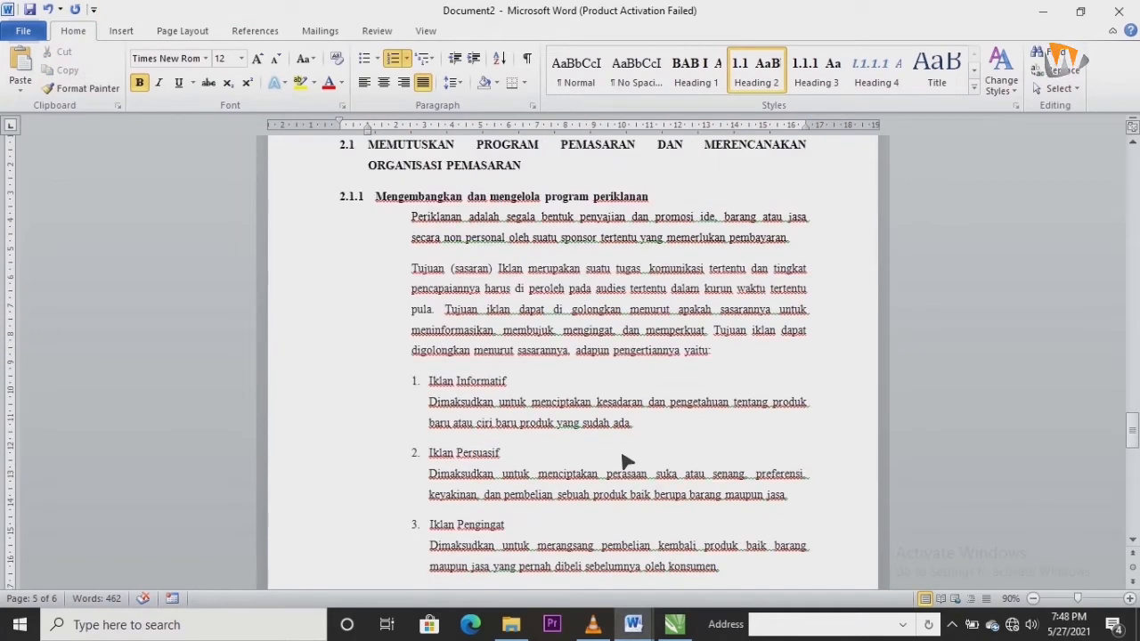
{"action": "scroll", "coordinate": [626, 461], "scroll_direction": "up", "scroll_amount": 20}
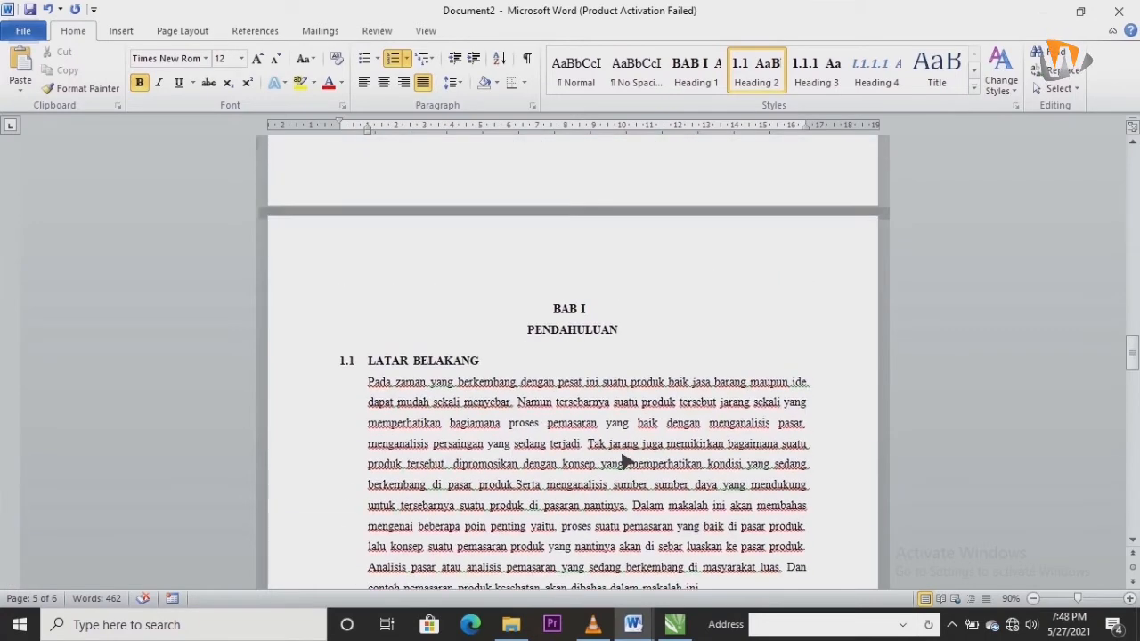
{"action": "scroll", "coordinate": [626, 461], "scroll_direction": "up", "scroll_amount": 15}
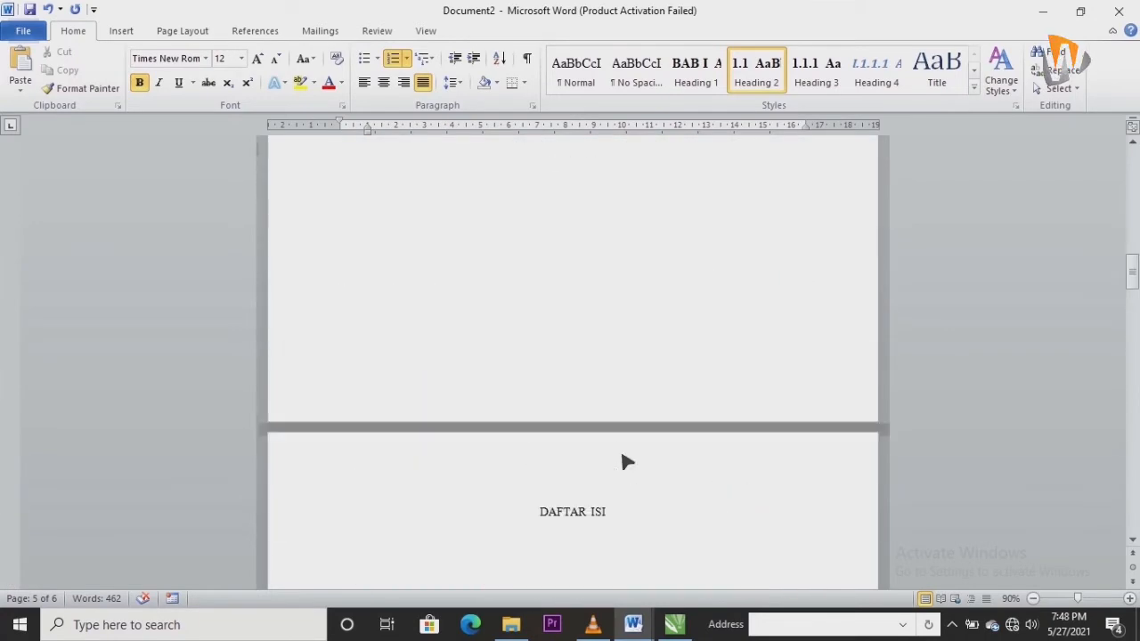
{"action": "scroll", "coordinate": [626, 461], "scroll_direction": "up", "scroll_amount": 10}
{"action": "scroll", "coordinate": [623, 457], "scroll_direction": "down", "scroll_amount": 8}
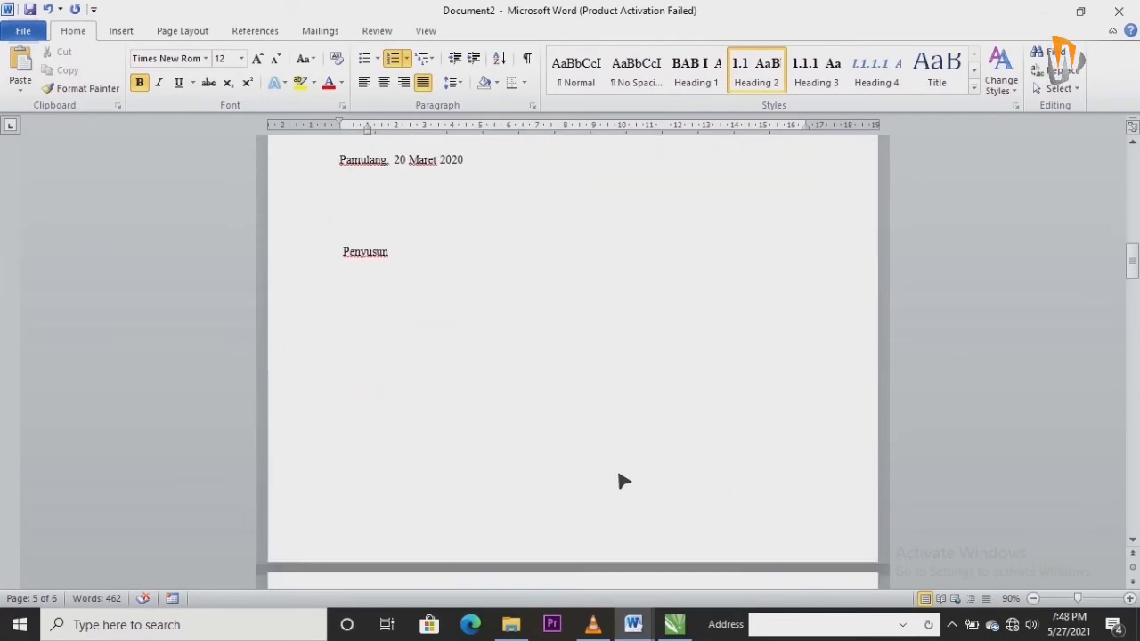
{"action": "scroll", "coordinate": [623, 481], "scroll_direction": "down", "scroll_amount": 4}
{"action": "left_click", "coordinate": [124, 33]}
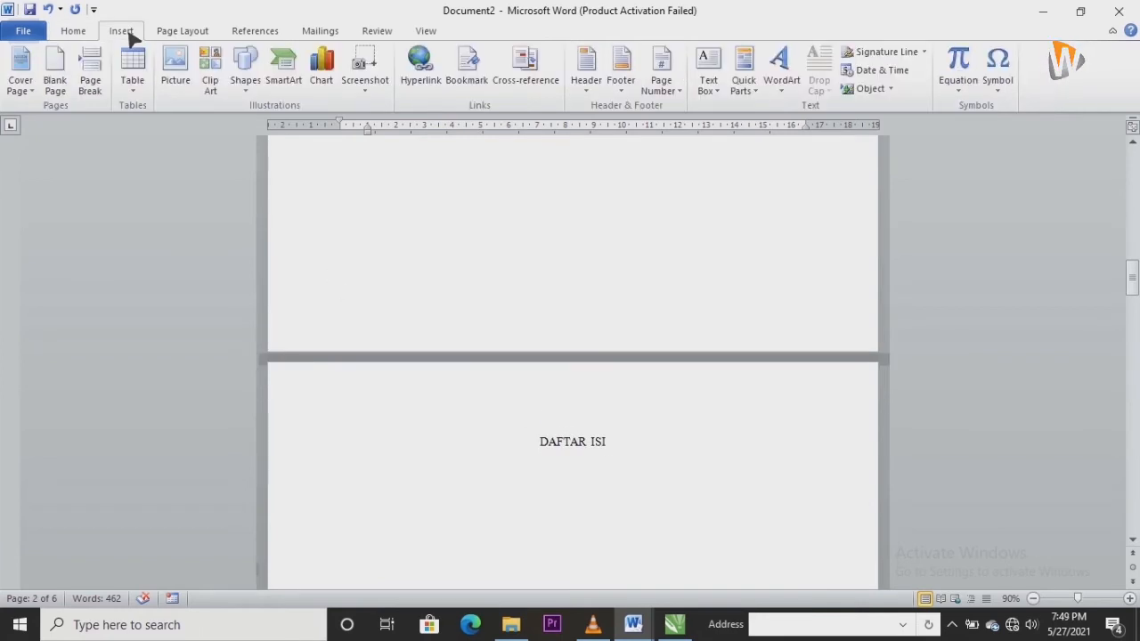
{"action": "left_click", "coordinate": [587, 85]}
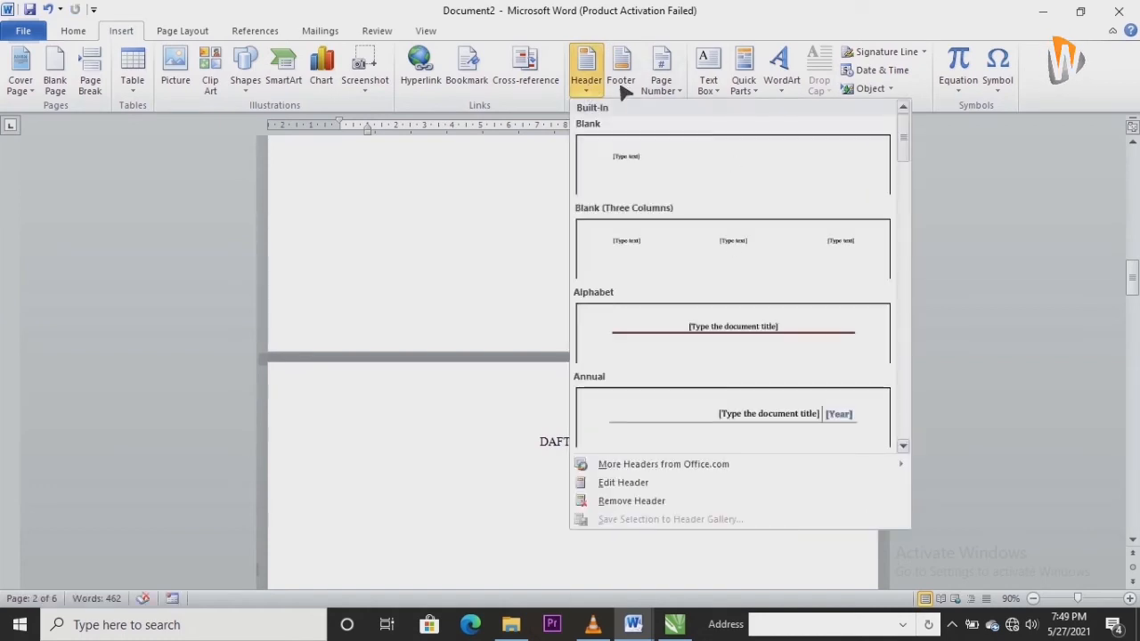
{"action": "left_click", "coordinate": [623, 87]}
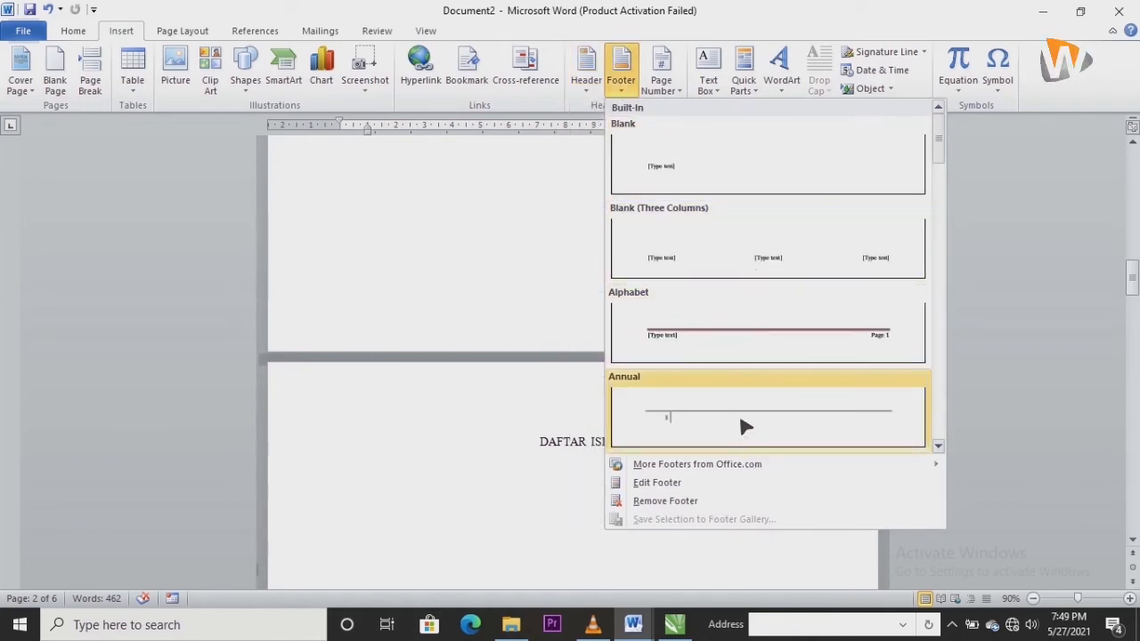
{"action": "left_click", "coordinate": [660, 68]}
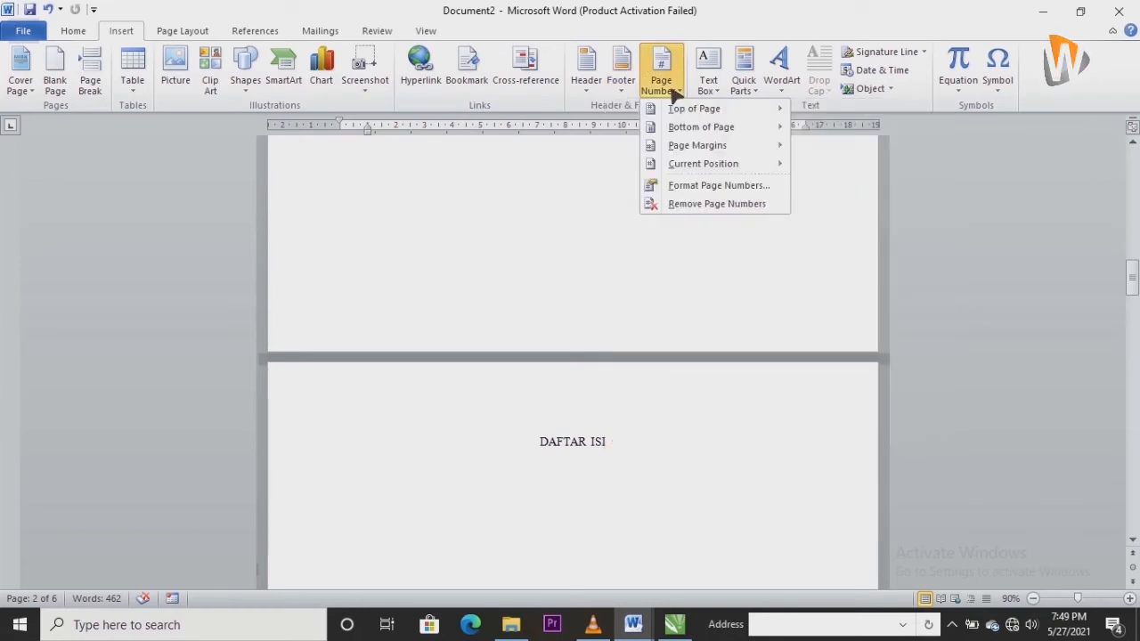
{"action": "mouse_move", "coordinate": [678, 137]}
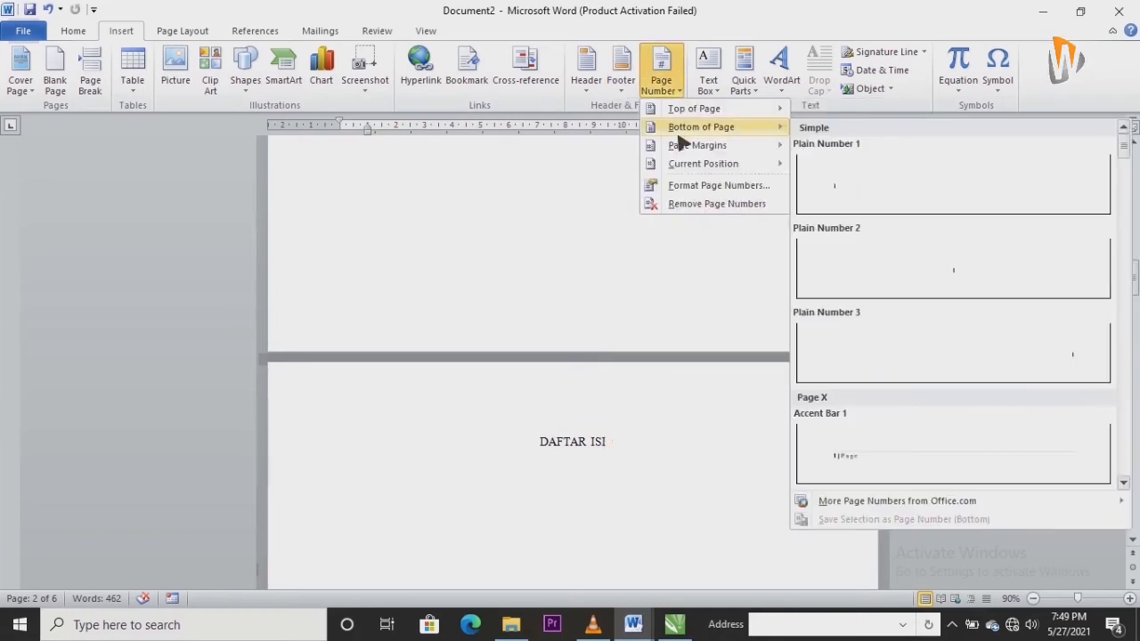
{"action": "left_click", "coordinate": [872, 273]}
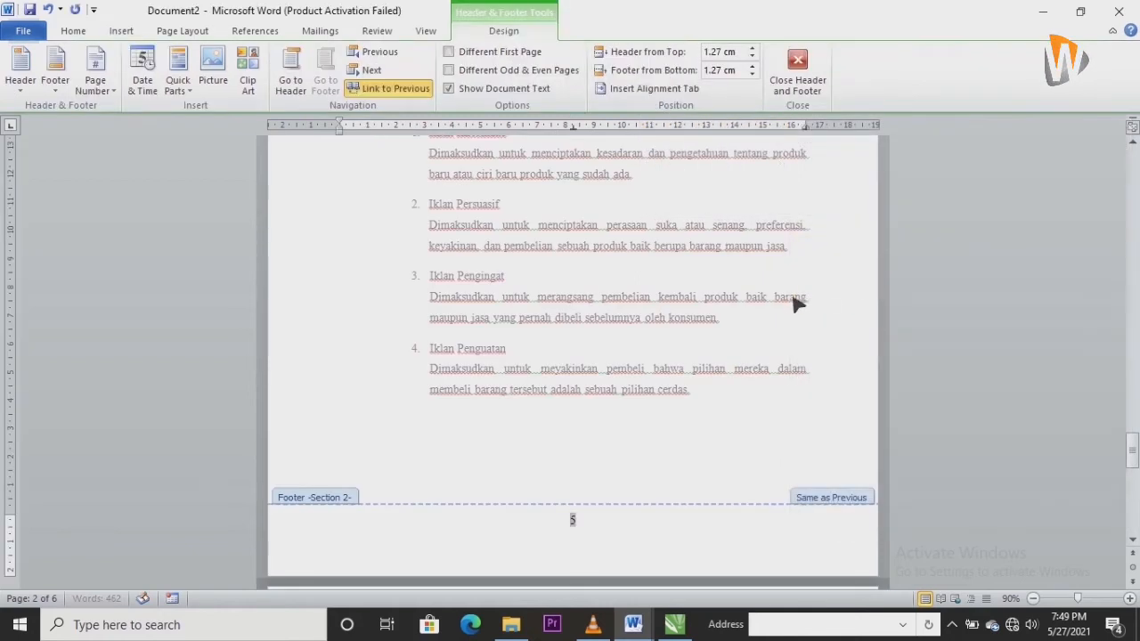
Step: Check the page numbers in the footers of both sections, from the last page back to the foreword
{"action": "scroll", "coordinate": [656, 443], "scroll_direction": "down", "scroll_amount": 15}
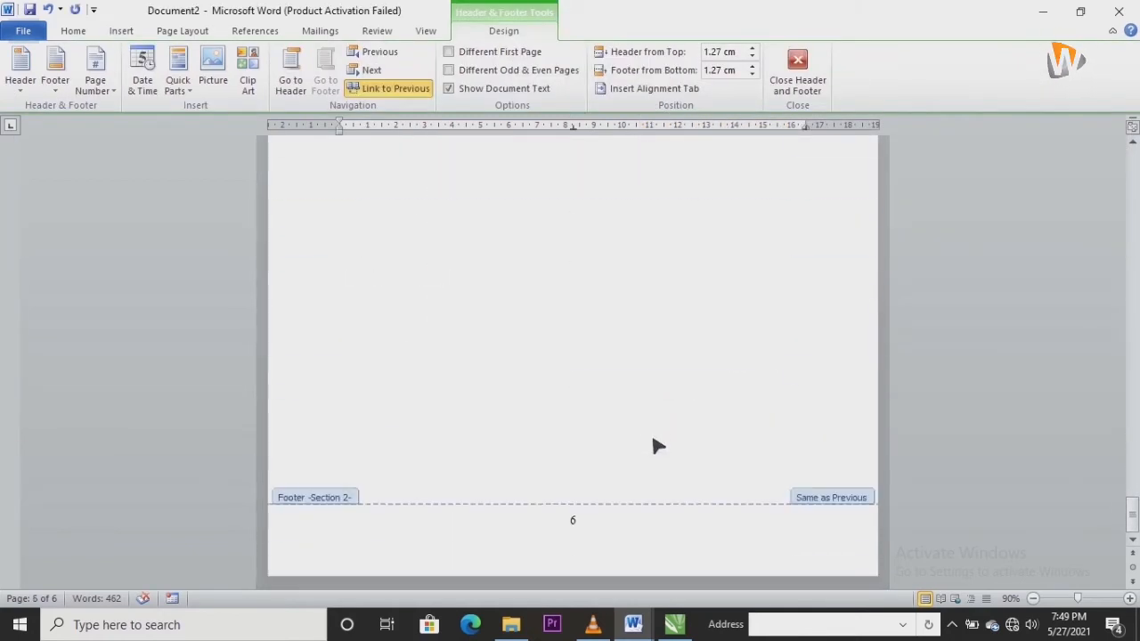
{"action": "scroll", "coordinate": [656, 443], "scroll_direction": "up", "scroll_amount": 15}
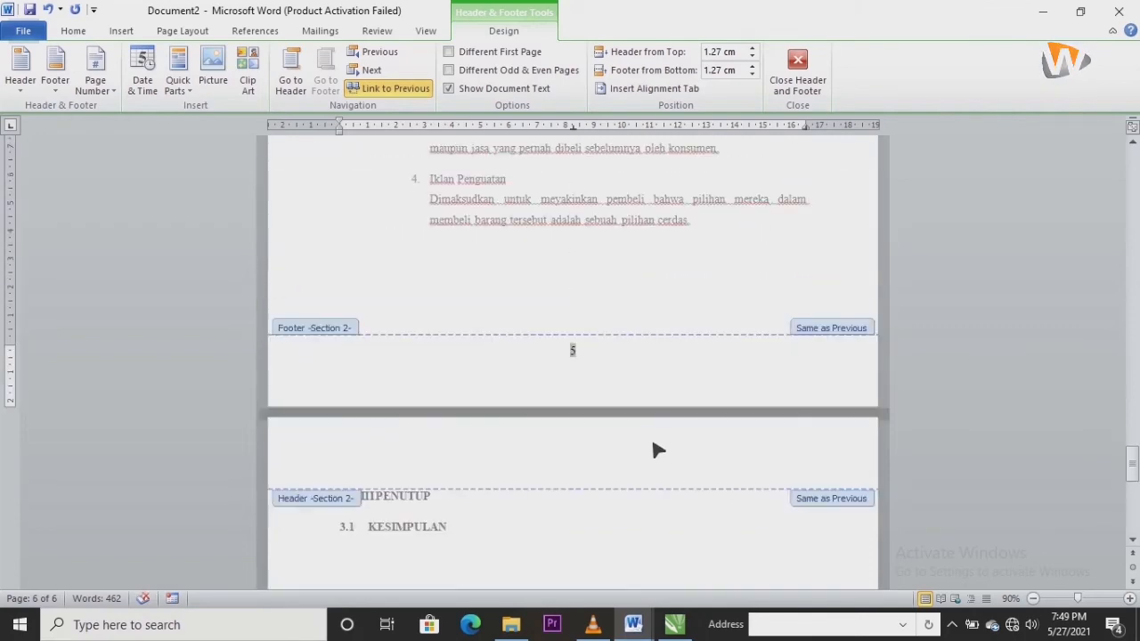
{"action": "scroll", "coordinate": [656, 443], "scroll_direction": "up", "scroll_amount": 20}
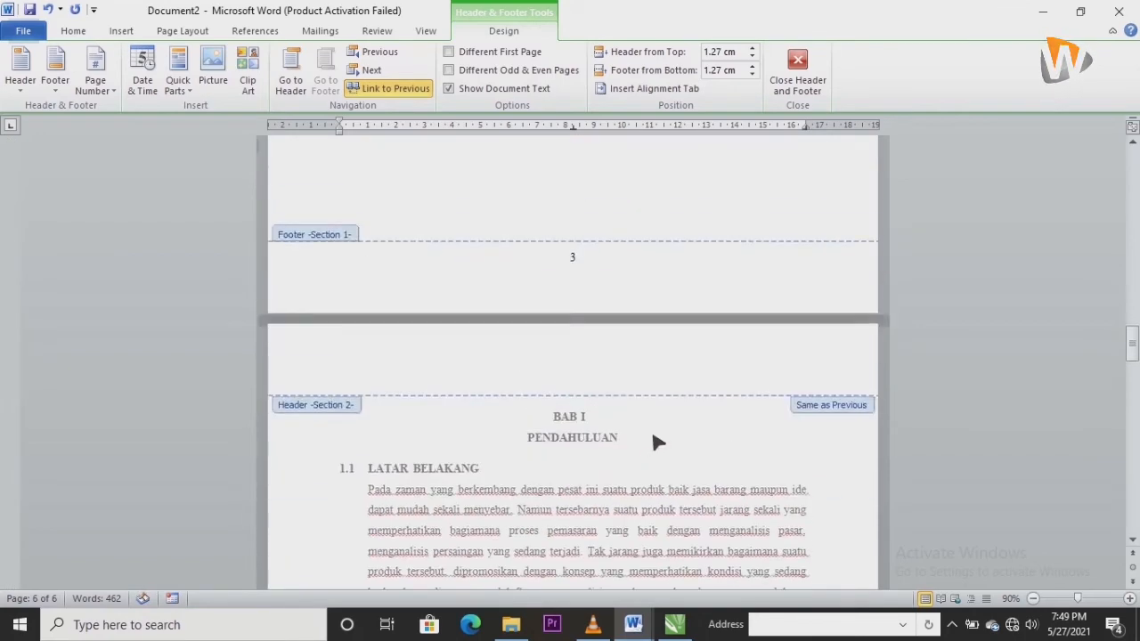
{"action": "scroll", "coordinate": [656, 443], "scroll_direction": "up", "scroll_amount": 20}
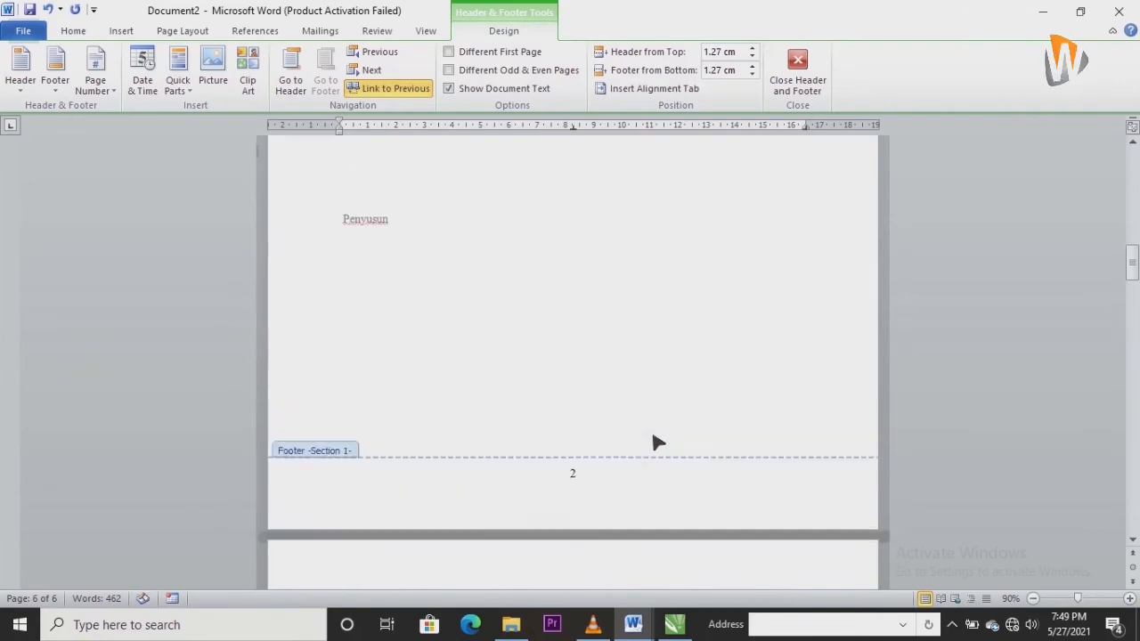
Step: Set the number format of the section 1 page numbers to lowercase Roman numerals (i, ii, iii)
{"action": "scroll", "coordinate": [656, 442], "scroll_direction": "up", "scroll_amount": 3}
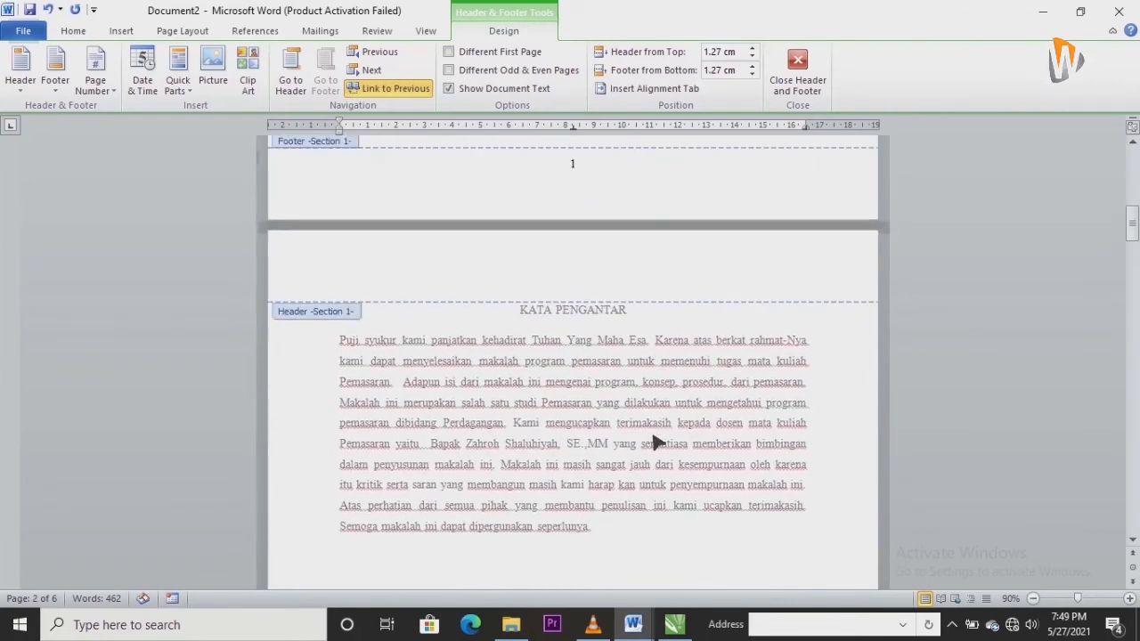
{"action": "scroll", "coordinate": [657, 442], "scroll_direction": "down", "scroll_amount": 10}
{"action": "scroll", "coordinate": [611, 419], "scroll_direction": "down", "scroll_amount": 1}
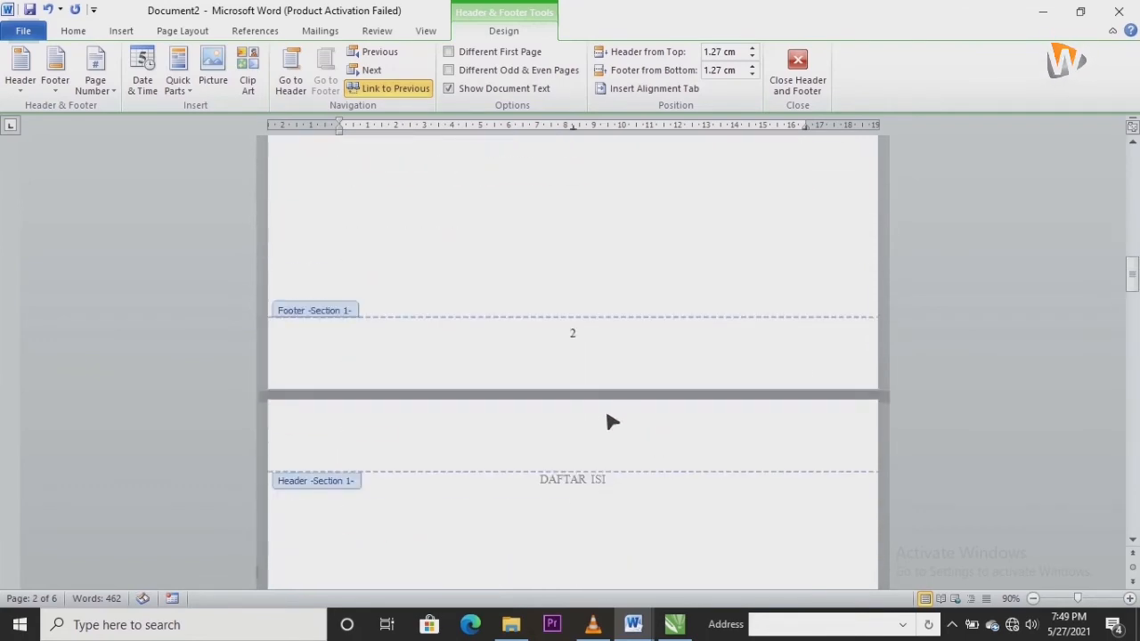
{"action": "scroll", "coordinate": [615, 402], "scroll_direction": "up", "scroll_amount": 4}
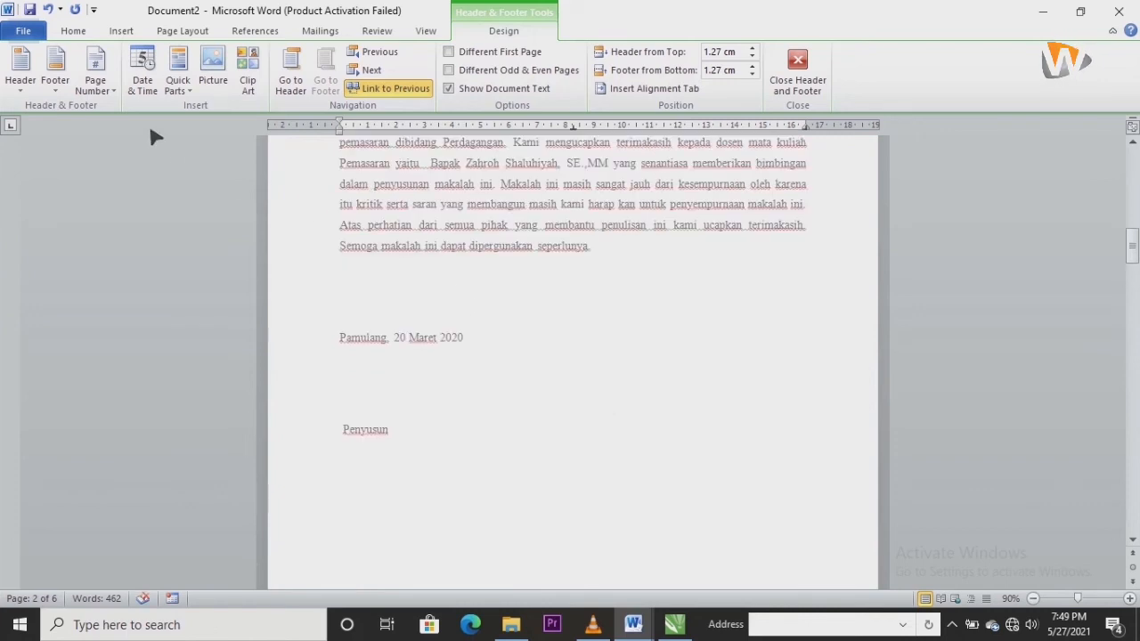
{"action": "left_click", "coordinate": [100, 71]}
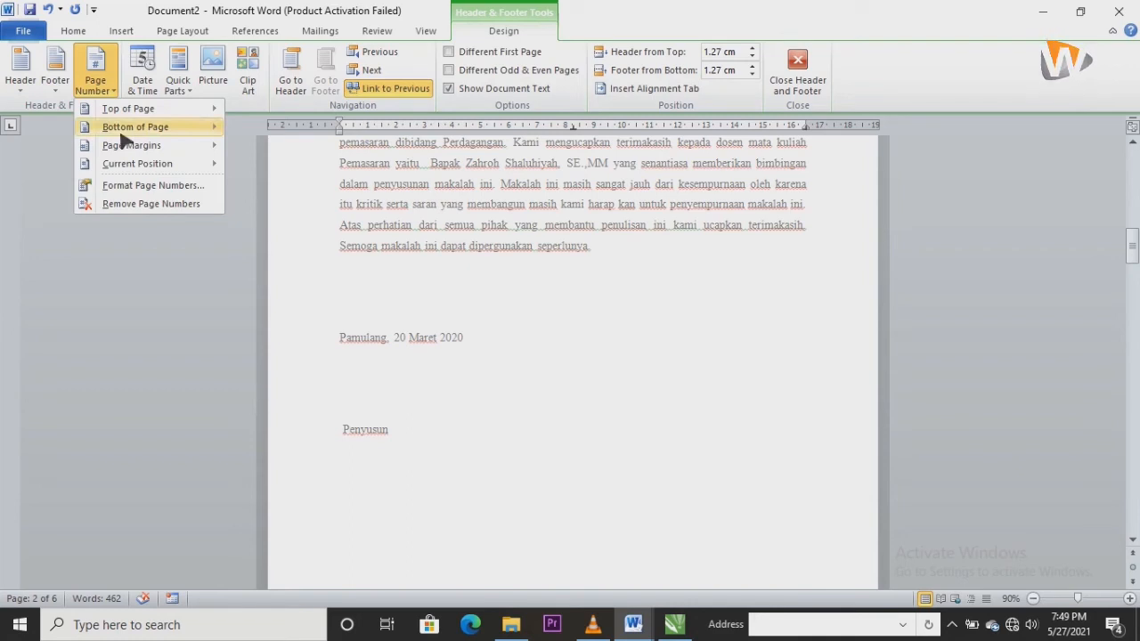
{"action": "left_click", "coordinate": [141, 188]}
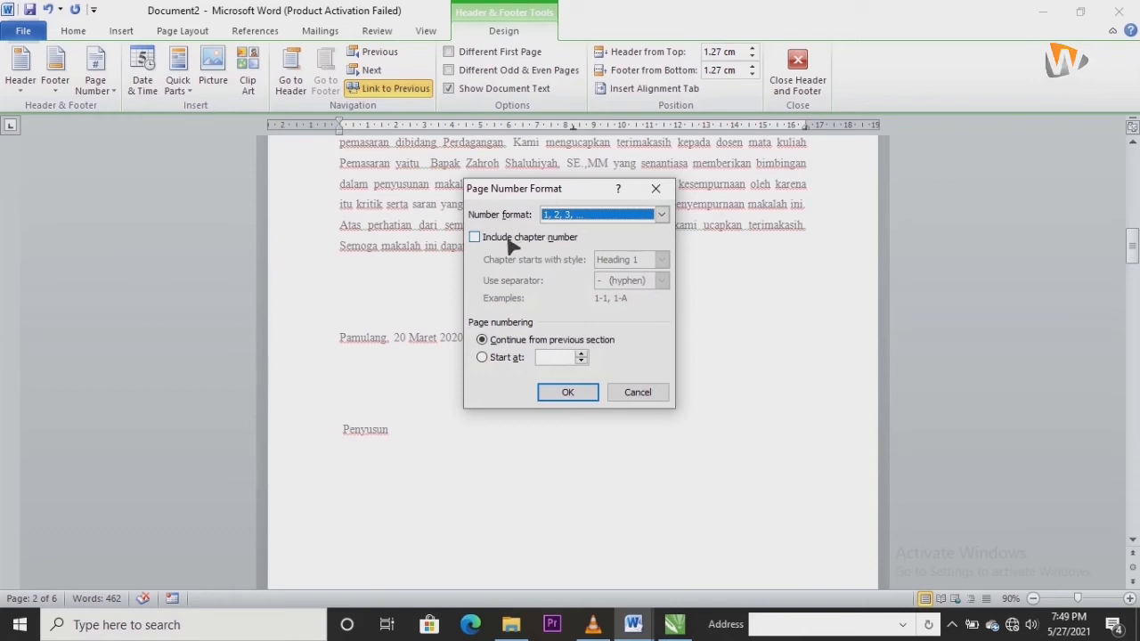
{"action": "left_click", "coordinate": [609, 217]}
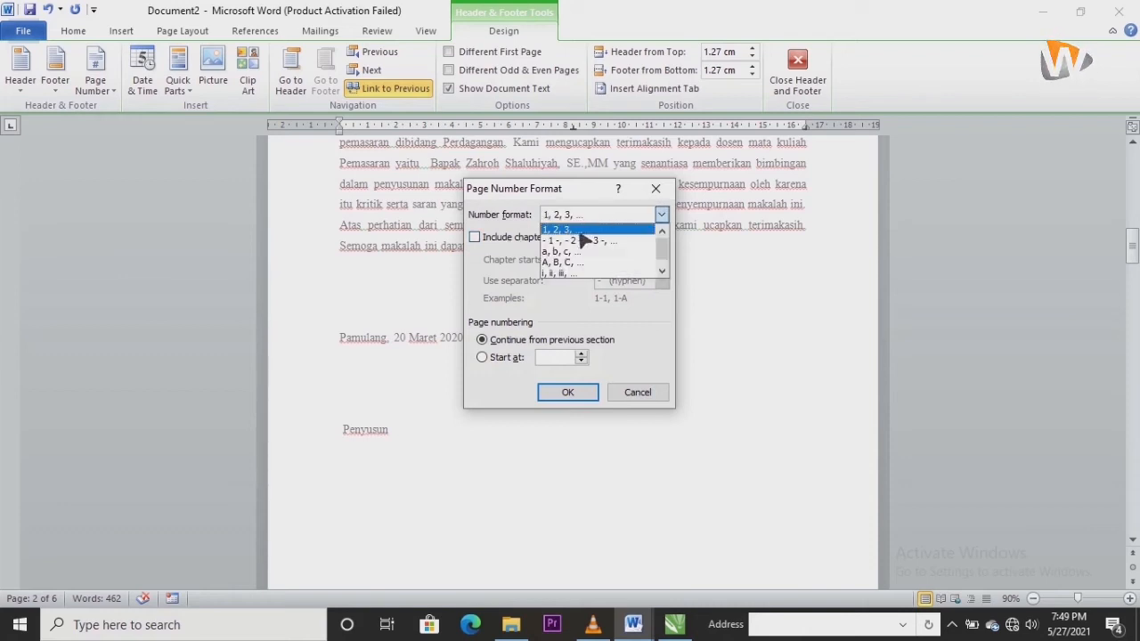
{"action": "left_click", "coordinate": [563, 276]}
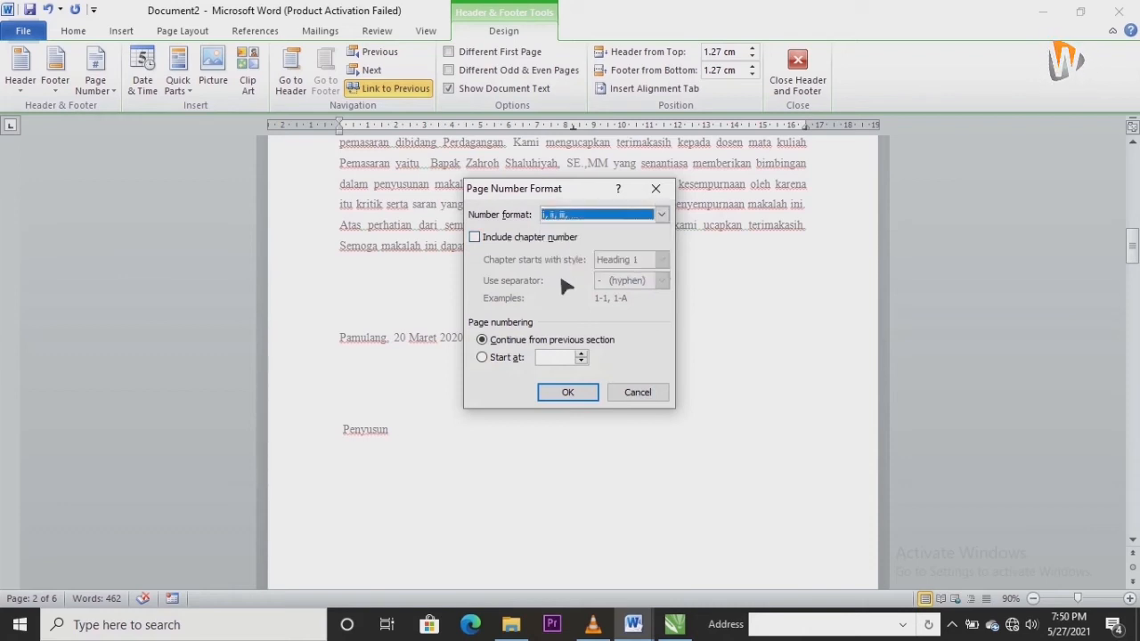
{"action": "left_click", "coordinate": [561, 397]}
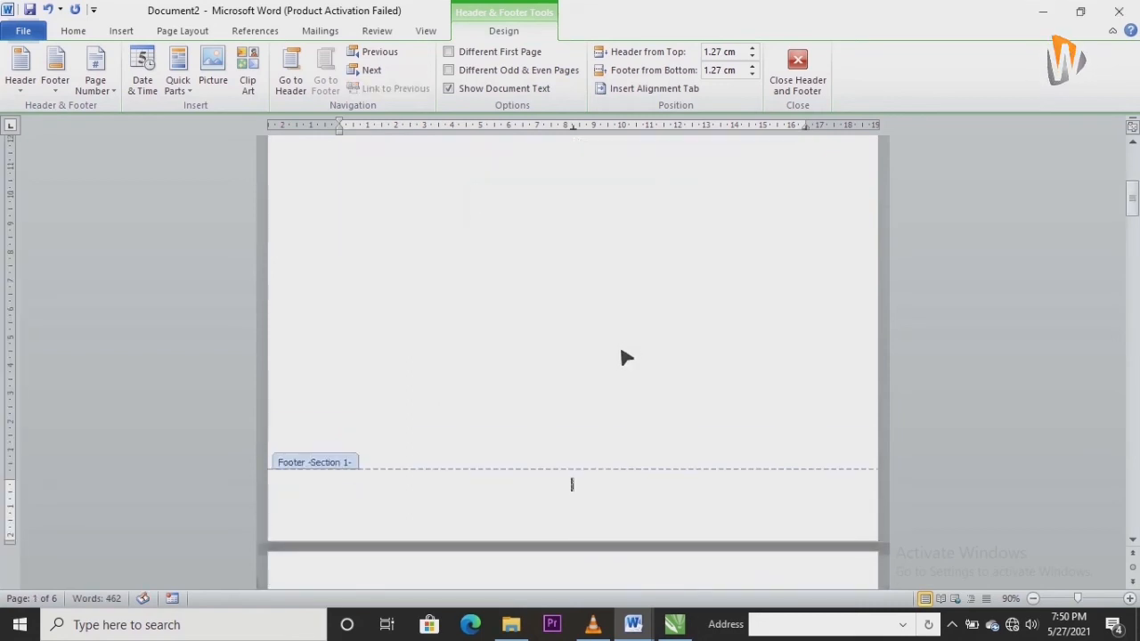
Step: Check the page numbers in the footers from the title page through the BAB I page across both sections
{"action": "scroll", "coordinate": [625, 361], "scroll_direction": "up", "scroll_amount": 8}
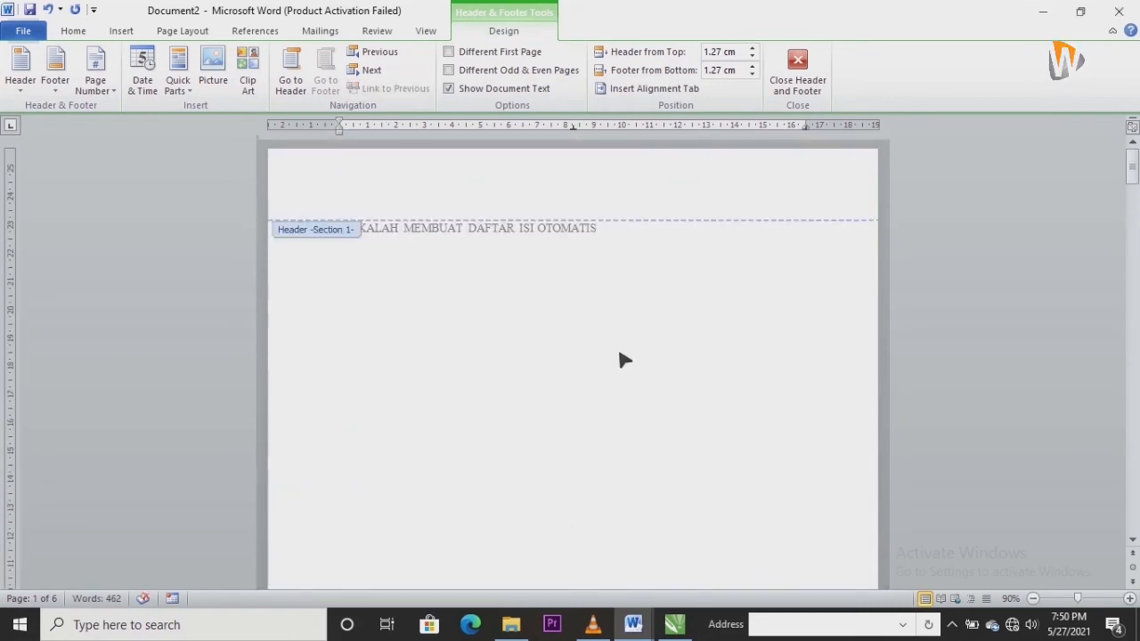
{"action": "scroll", "coordinate": [625, 360], "scroll_direction": "down", "scroll_amount": 15}
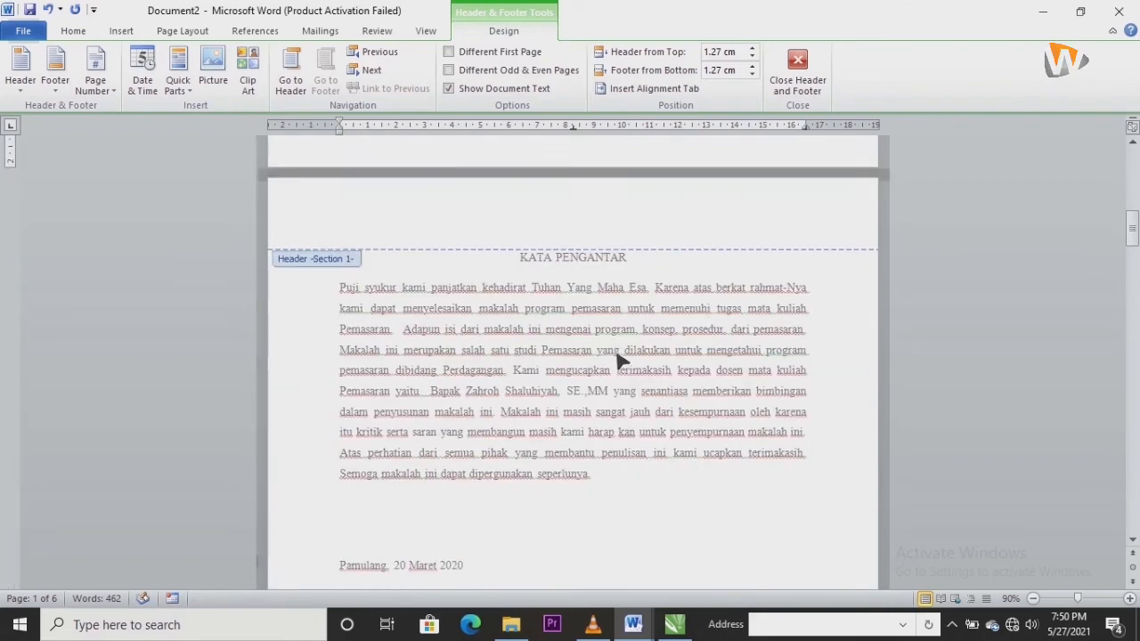
{"action": "scroll", "coordinate": [598, 392], "scroll_direction": "down", "scroll_amount": 12}
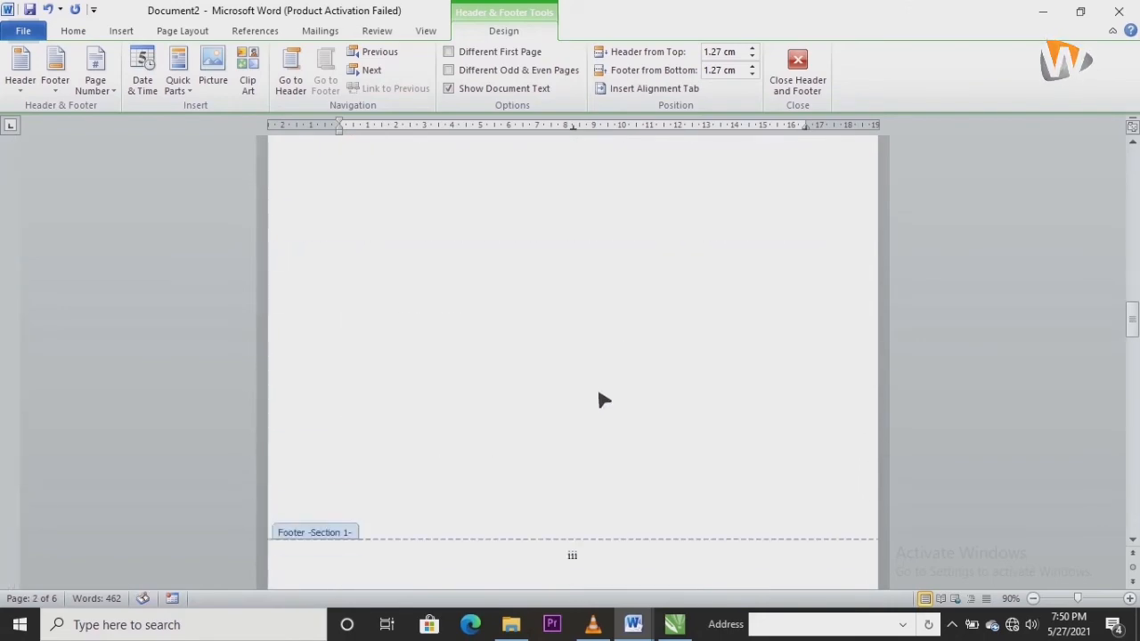
{"action": "scroll", "coordinate": [602, 394], "scroll_direction": "down", "scroll_amount": 12}
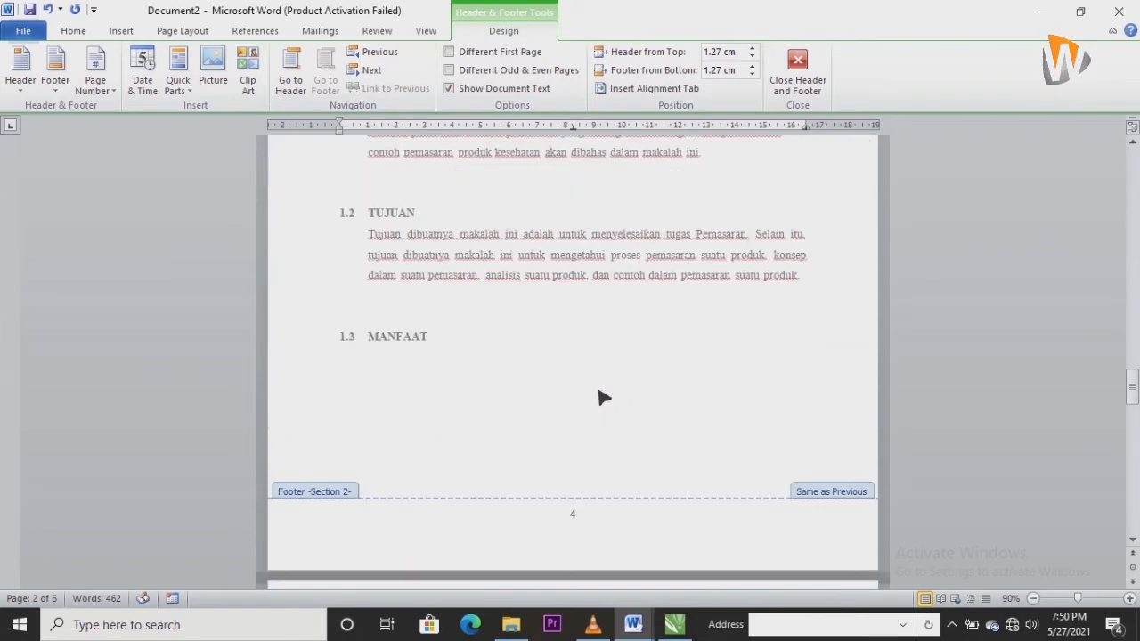
{"action": "scroll", "coordinate": [580, 472], "scroll_direction": "up", "scroll_amount": 8}
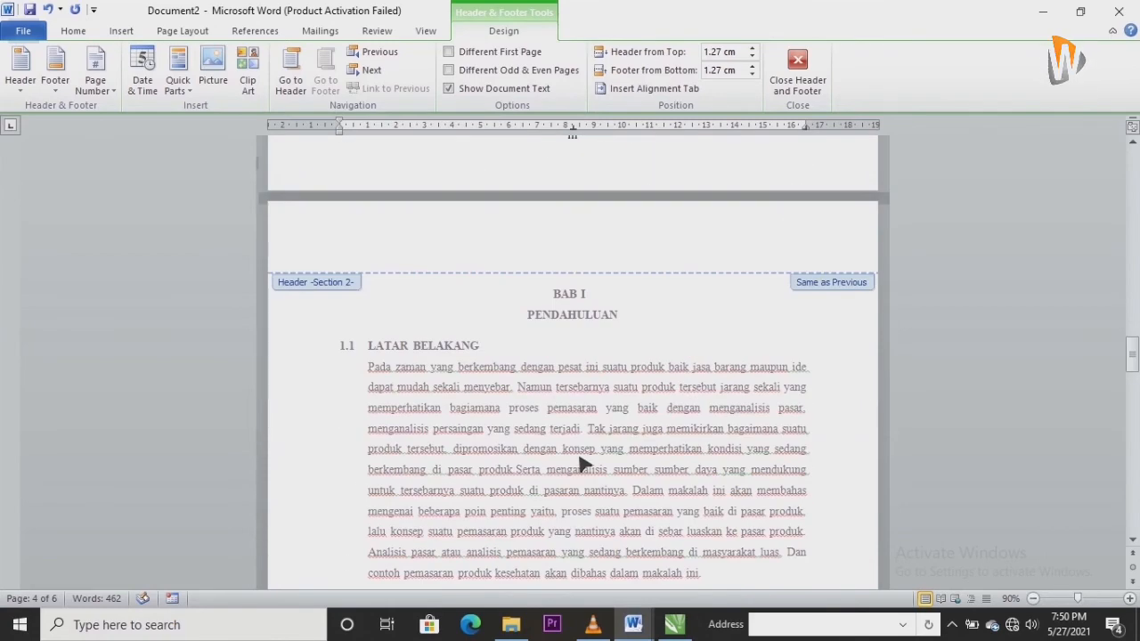
{"action": "scroll", "coordinate": [579, 468], "scroll_direction": "down", "scroll_amount": 7}
{"action": "scroll", "coordinate": [577, 478], "scroll_direction": "down", "scroll_amount": 1}
{"action": "scroll", "coordinate": [577, 478], "scroll_direction": "up", "scroll_amount": 8}
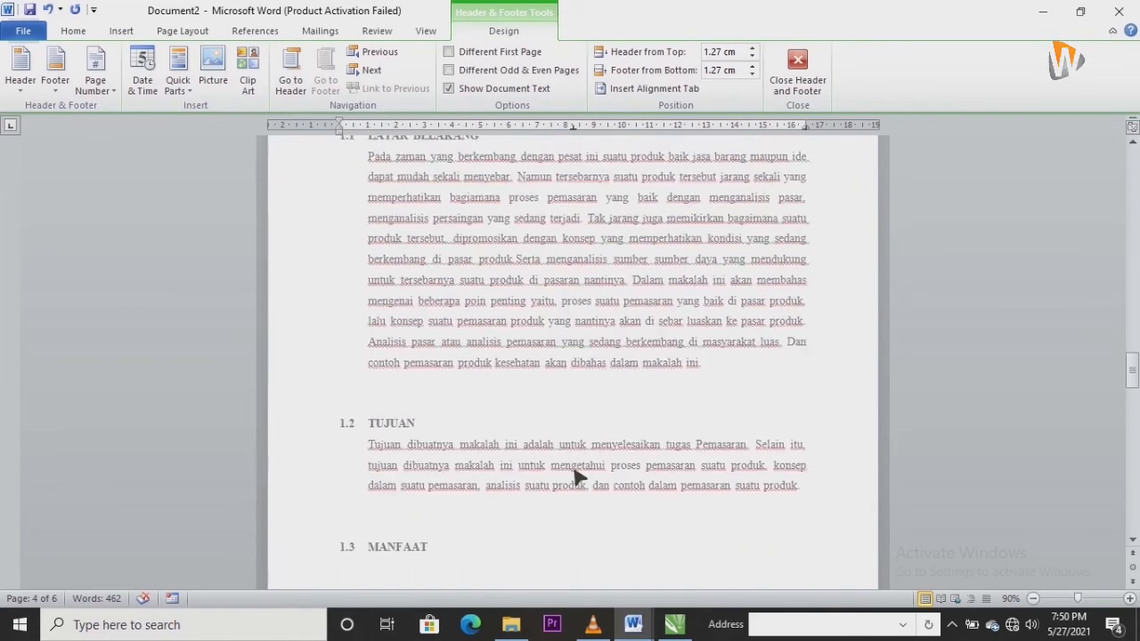
{"action": "scroll", "coordinate": [577, 483], "scroll_direction": "up", "scroll_amount": 12}
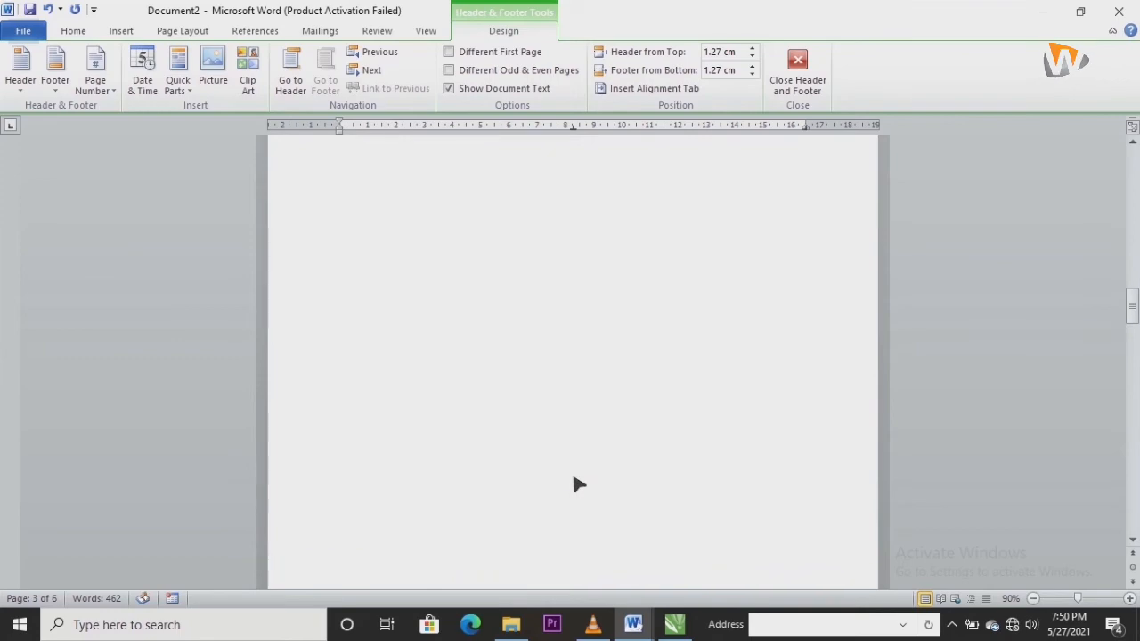
{"action": "scroll", "coordinate": [577, 484], "scroll_direction": "down", "scroll_amount": 2}
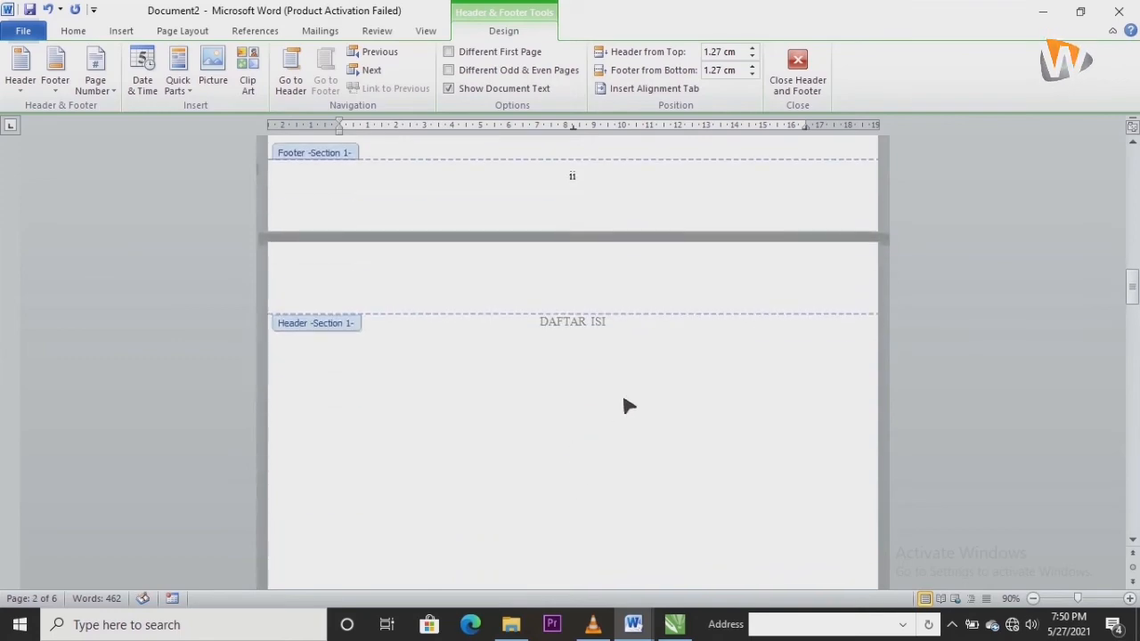
Step: Close header and footer editing and add an empty line below the DAFTAR ISI heading
{"action": "left_click", "coordinate": [790, 91]}
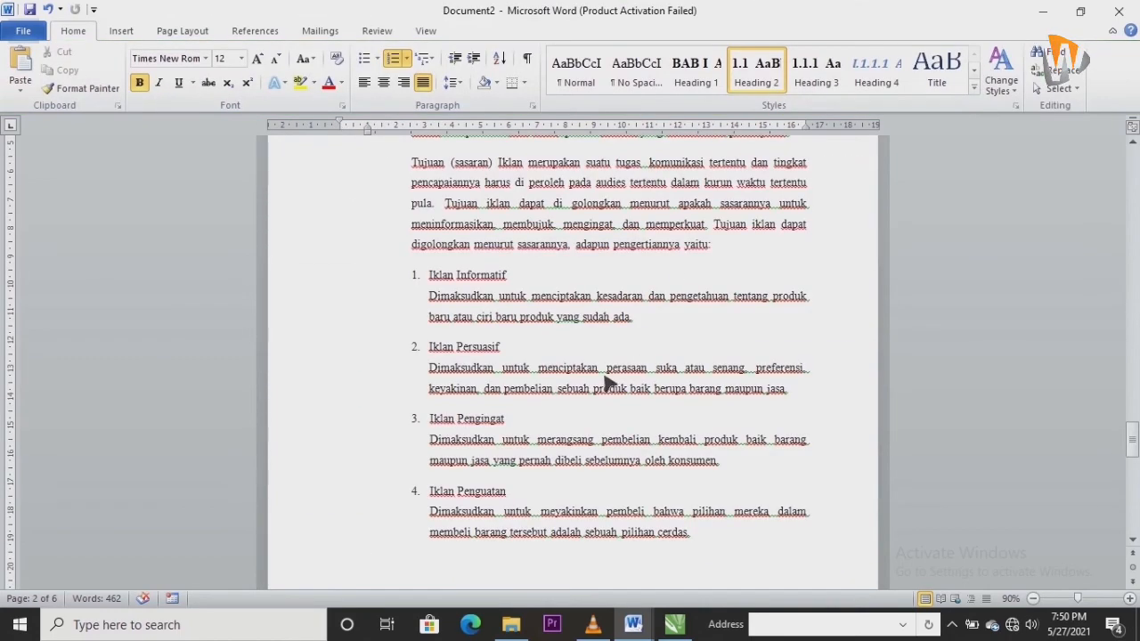
{"action": "scroll", "coordinate": [610, 378], "scroll_direction": "up", "scroll_amount": 10}
{"action": "scroll", "coordinate": [611, 385], "scroll_direction": "up", "scroll_amount": 10}
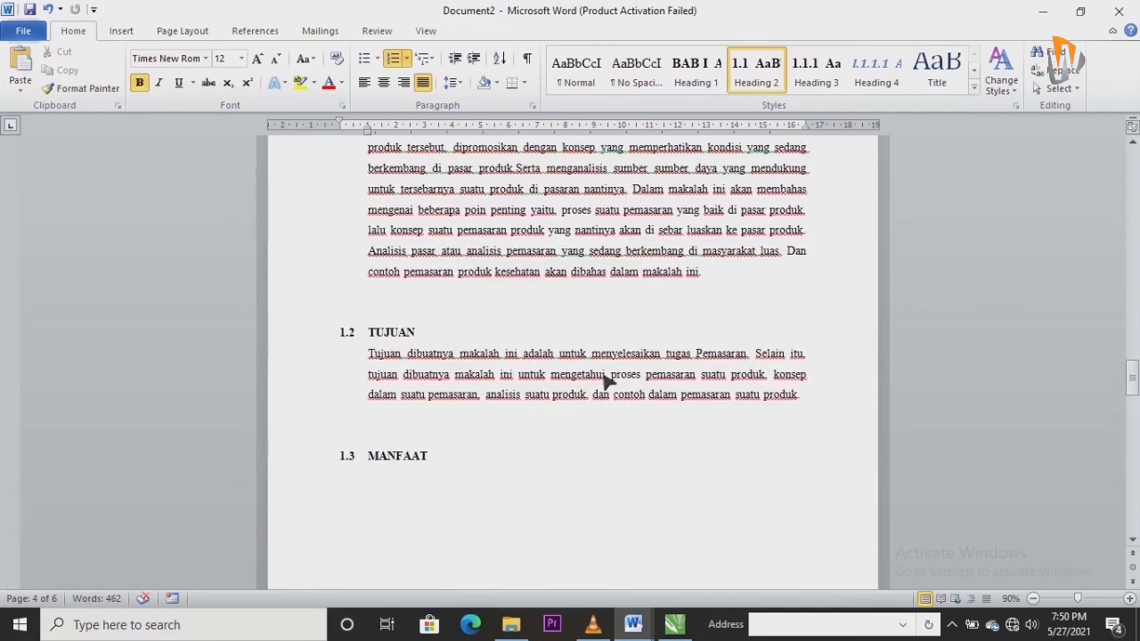
{"action": "scroll", "coordinate": [605, 383], "scroll_direction": "up", "scroll_amount": 12}
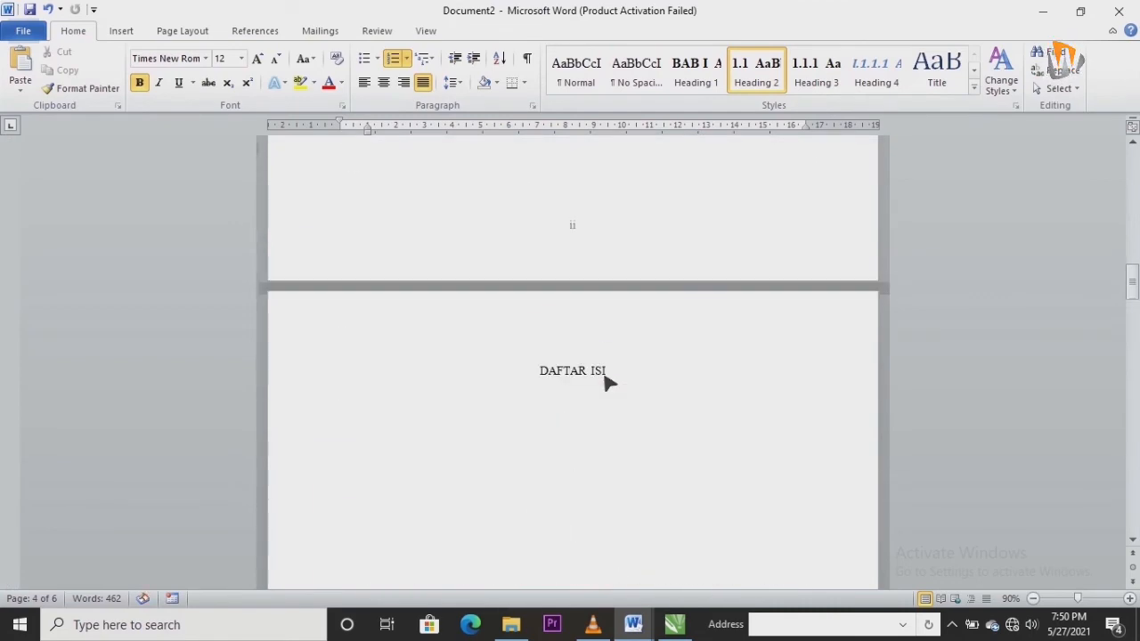
{"action": "left_click", "coordinate": [580, 370]}
{"action": "left_click", "coordinate": [634, 380]}
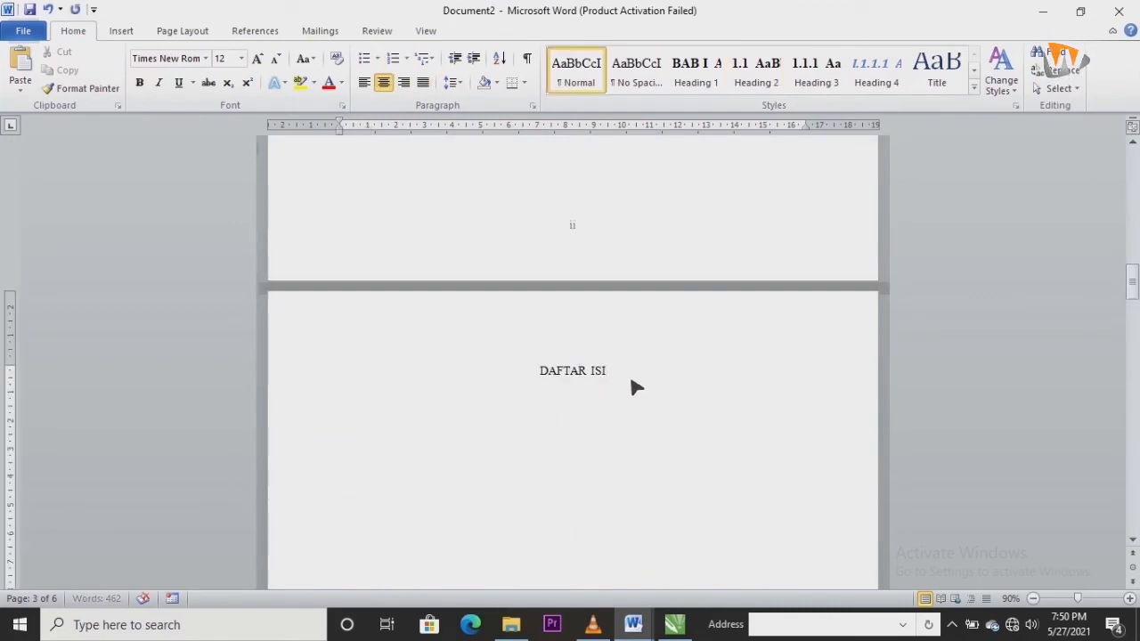
{"action": "key", "text": "Return"}
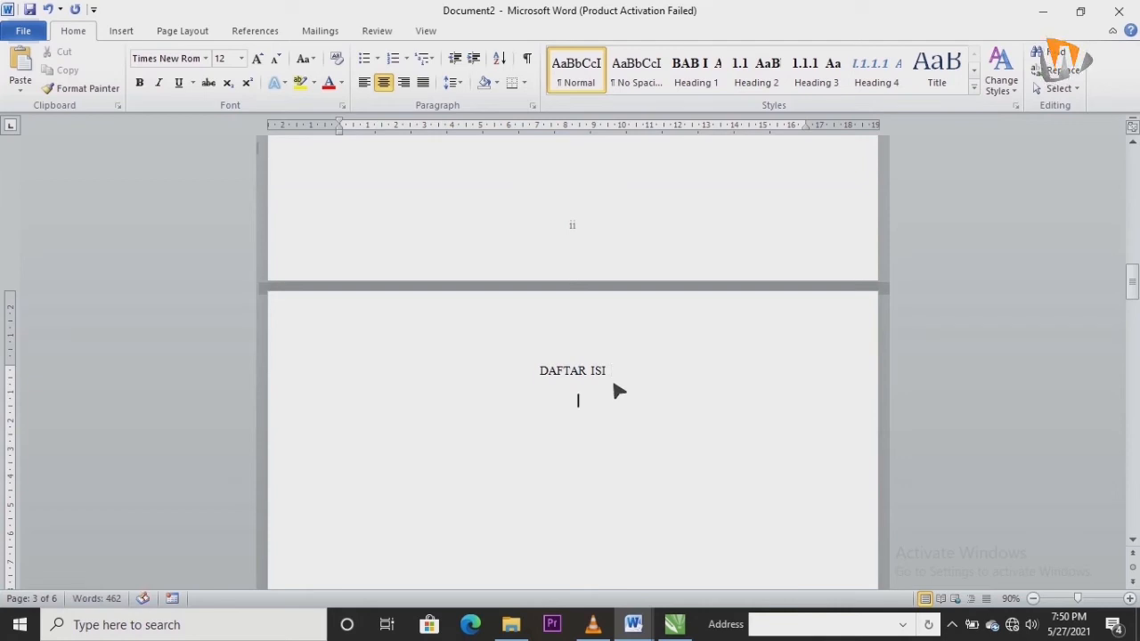
Step: Insert a table of contents below the DAFTAR ISI heading using the Automatic Table 1 design
{"action": "left_click", "coordinate": [265, 40]}
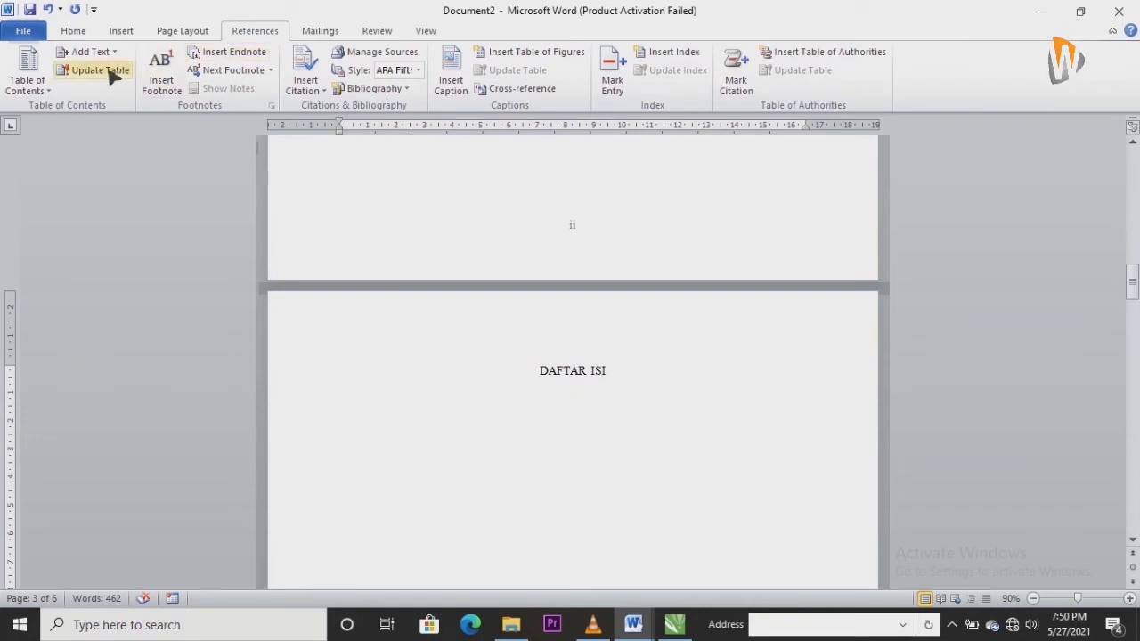
{"action": "left_click", "coordinate": [41, 86]}
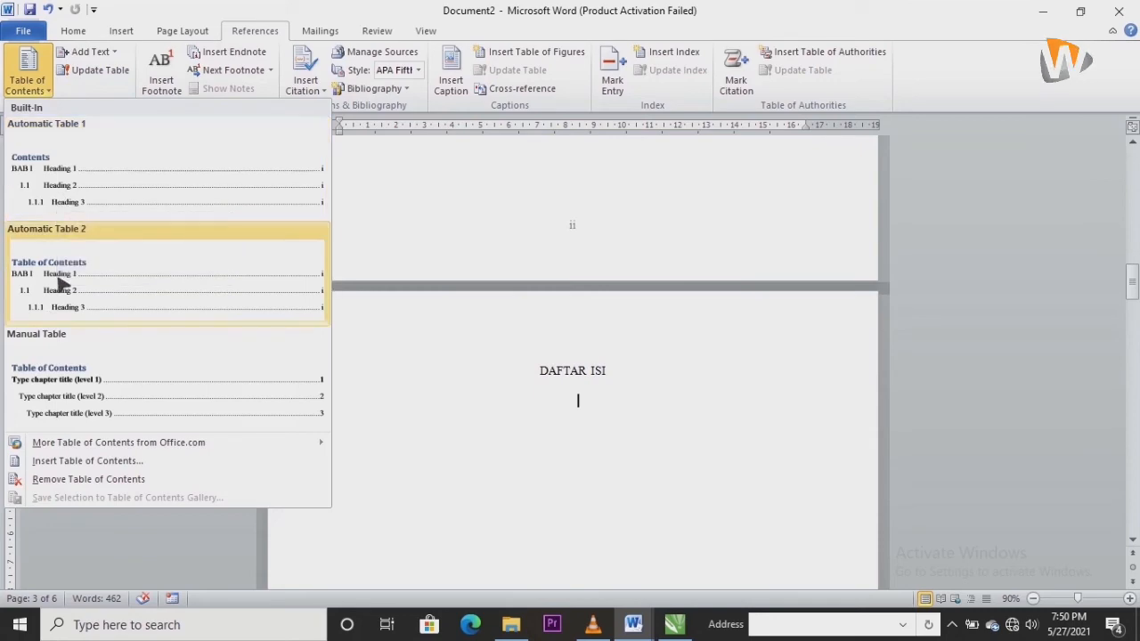
{"action": "left_click", "coordinate": [82, 196]}
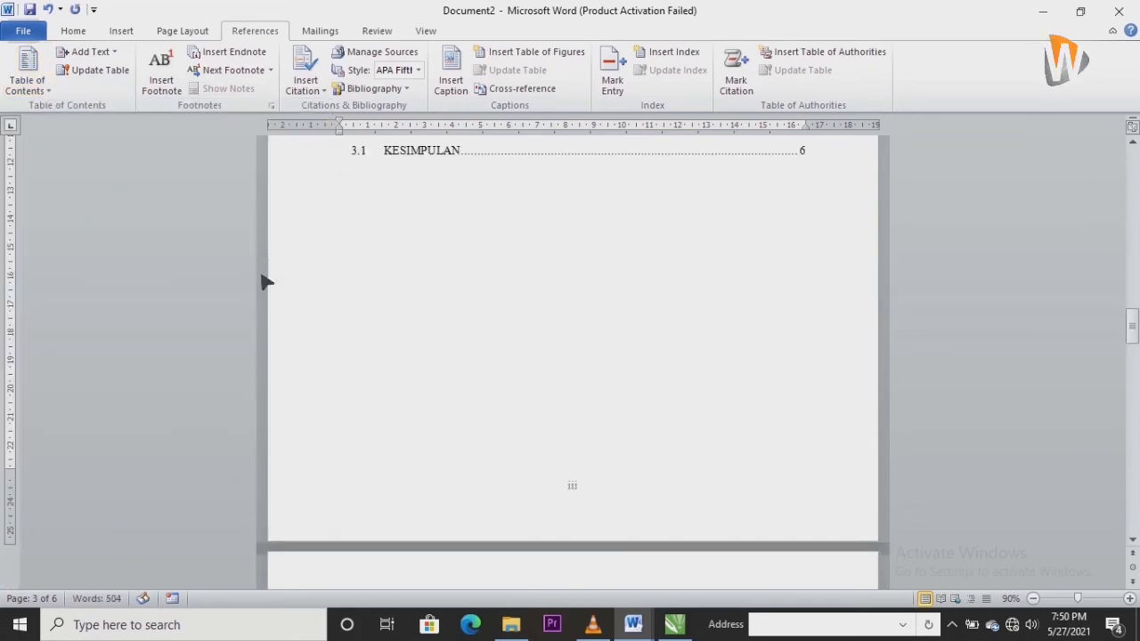
{"action": "scroll", "coordinate": [501, 287], "scroll_direction": "up", "scroll_amount": 4}
{"action": "scroll", "coordinate": [503, 284], "scroll_direction": "up", "scroll_amount": 6}
{"action": "scroll", "coordinate": [503, 286], "scroll_direction": "down", "scroll_amount": 3}
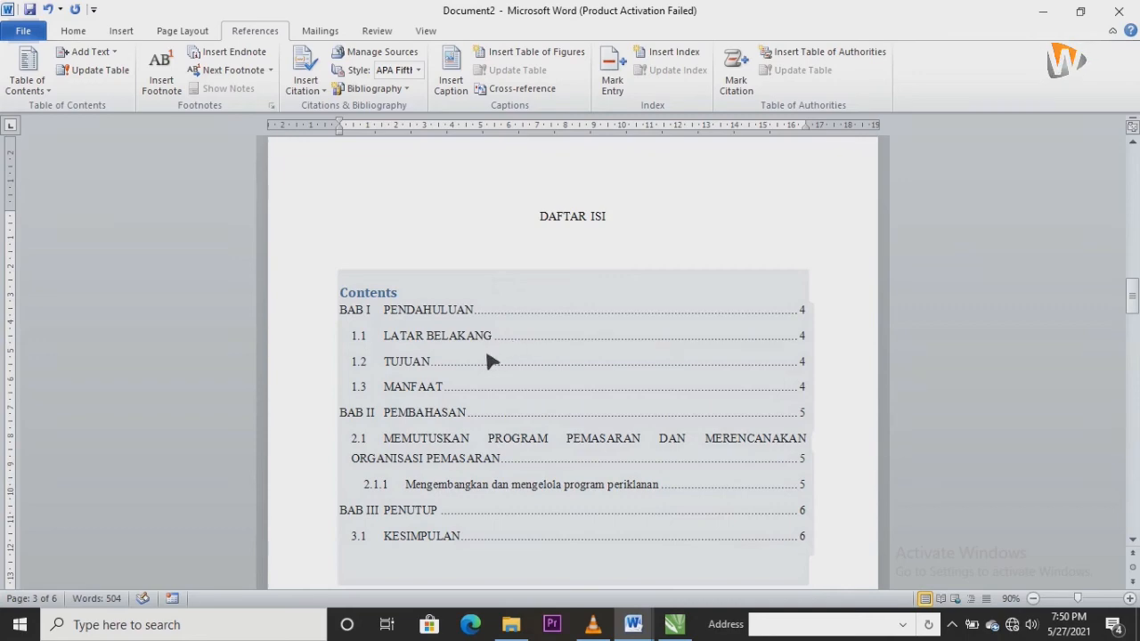
Step: Add empty lines above the 1.3 MANFAAT heading to push it to the start of the next page
{"action": "scroll", "coordinate": [496, 364], "scroll_direction": "down", "scroll_amount": 10}
{"action": "scroll", "coordinate": [567, 442], "scroll_direction": "down", "scroll_amount": 15}
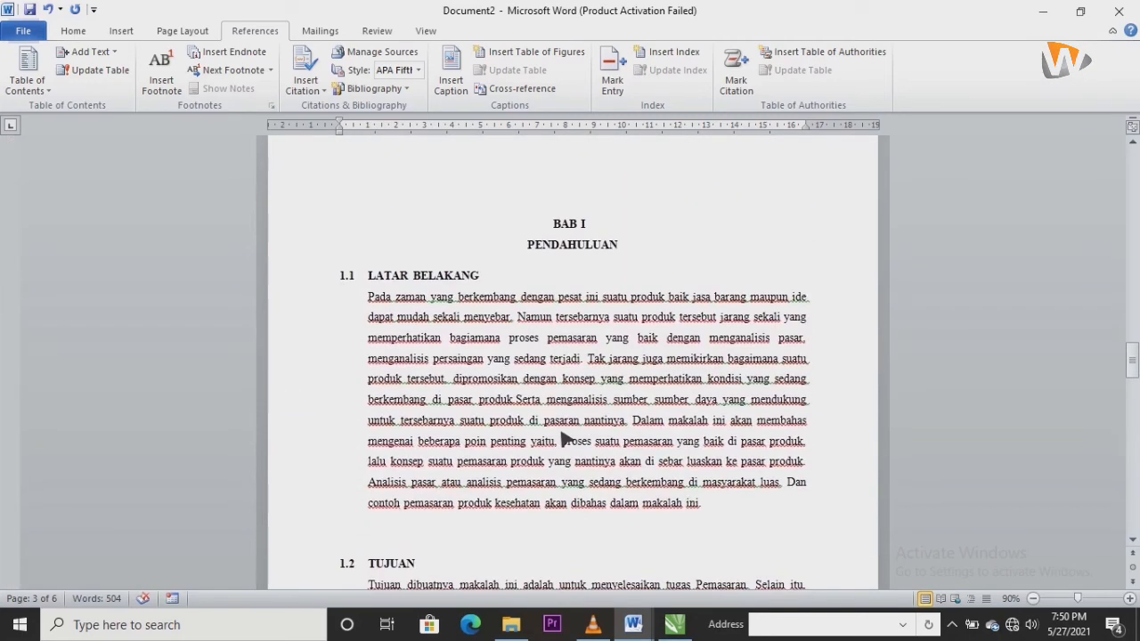
{"action": "scroll", "coordinate": [564, 438], "scroll_direction": "down", "scroll_amount": 3}
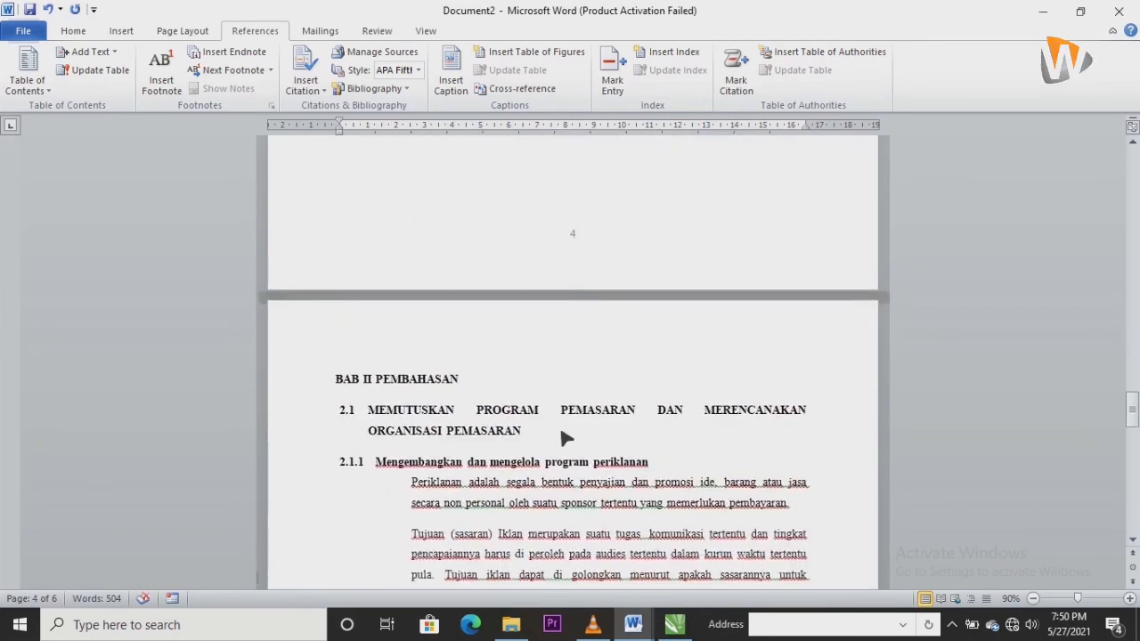
{"action": "scroll", "coordinate": [565, 435], "scroll_direction": "up", "scroll_amount": 7}
{"action": "left_click", "coordinate": [438, 378]}
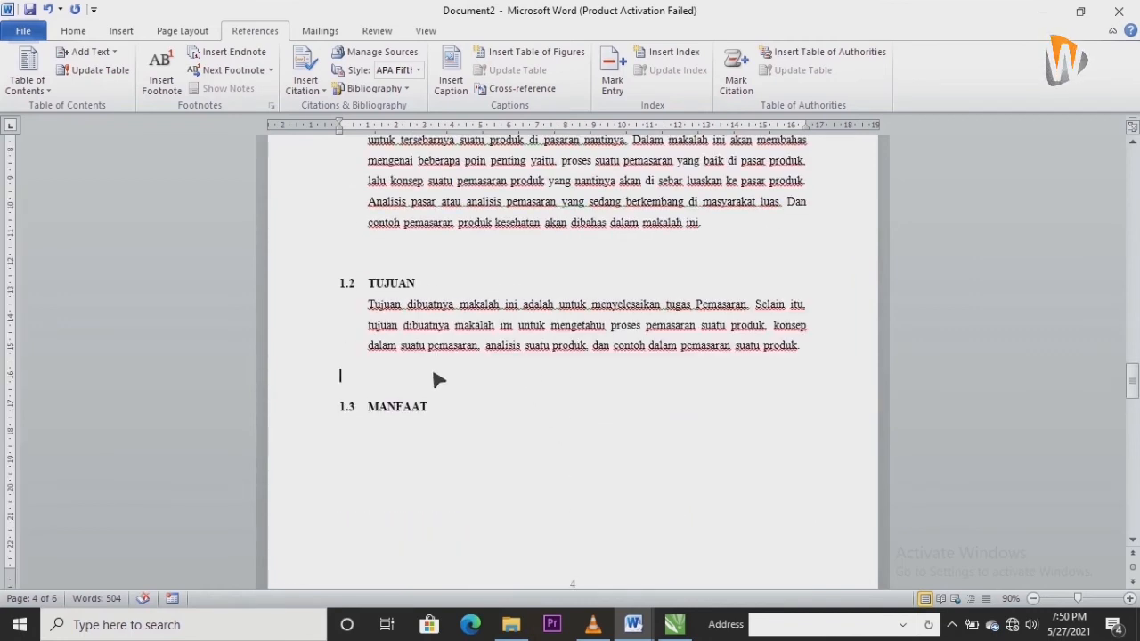
{"action": "key", "text": "Return"}
{"action": "key", "text": "Return"}
{"action": "key", "text": "Return"}
{"action": "key", "text": "Return"}
{"action": "key", "text": "Return"}
{"action": "key", "text": "Return"}
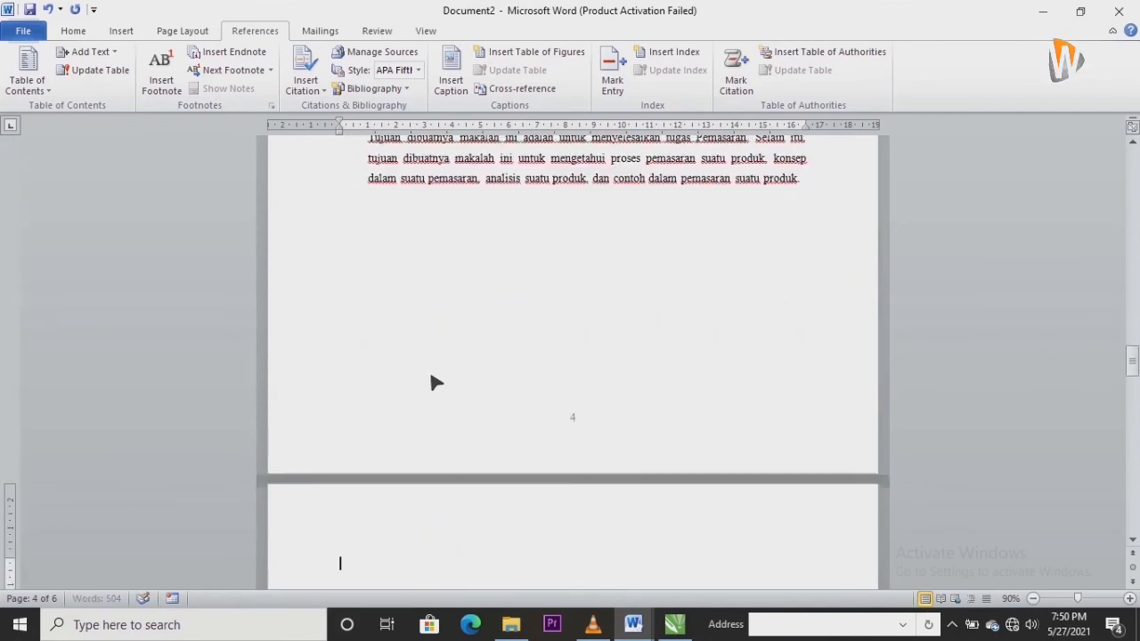
{"action": "key", "text": "BackSpace"}
{"action": "key", "text": "BackSpace"}
{"action": "scroll", "coordinate": [435, 386], "scroll_direction": "down", "scroll_amount": 6}
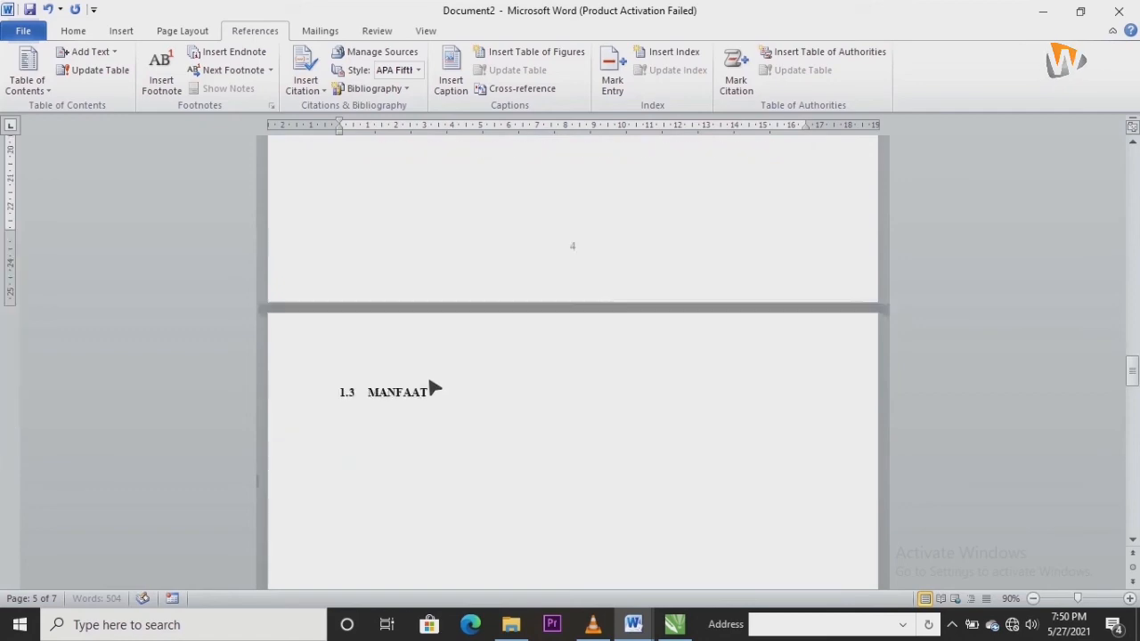
{"action": "scroll", "coordinate": [430, 384], "scroll_direction": "down", "scroll_amount": 6}
{"action": "scroll", "coordinate": [433, 372], "scroll_direction": "up", "scroll_amount": 11}
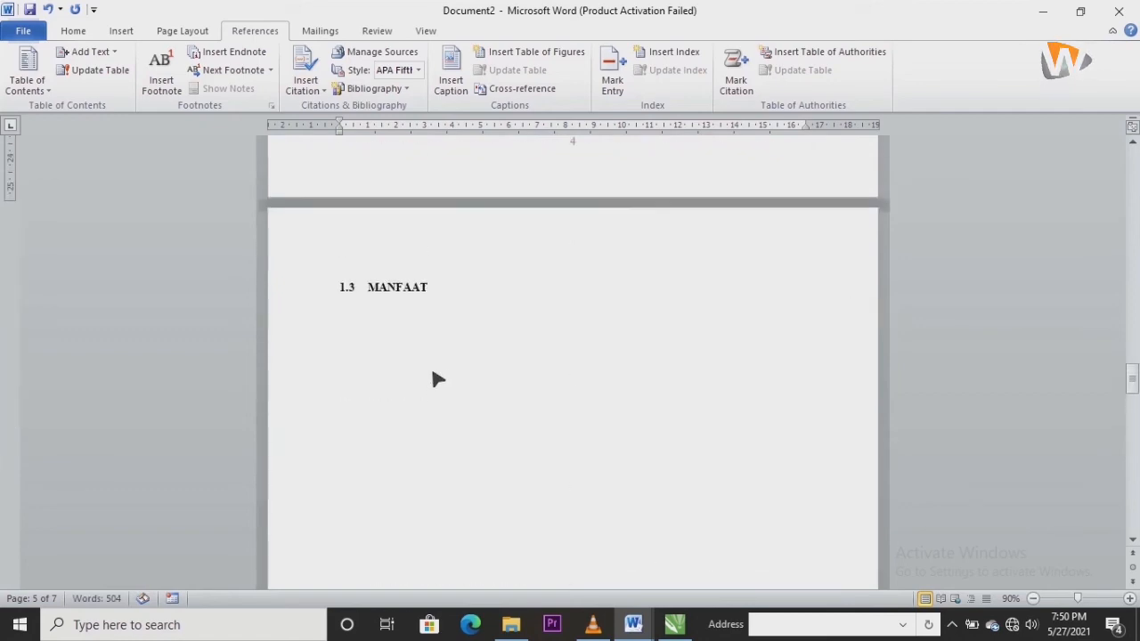
Step: Delete the Contents title and its leftover line above the first entry of the table of contents
{"action": "scroll", "coordinate": [435, 380], "scroll_direction": "up", "scroll_amount": 15}
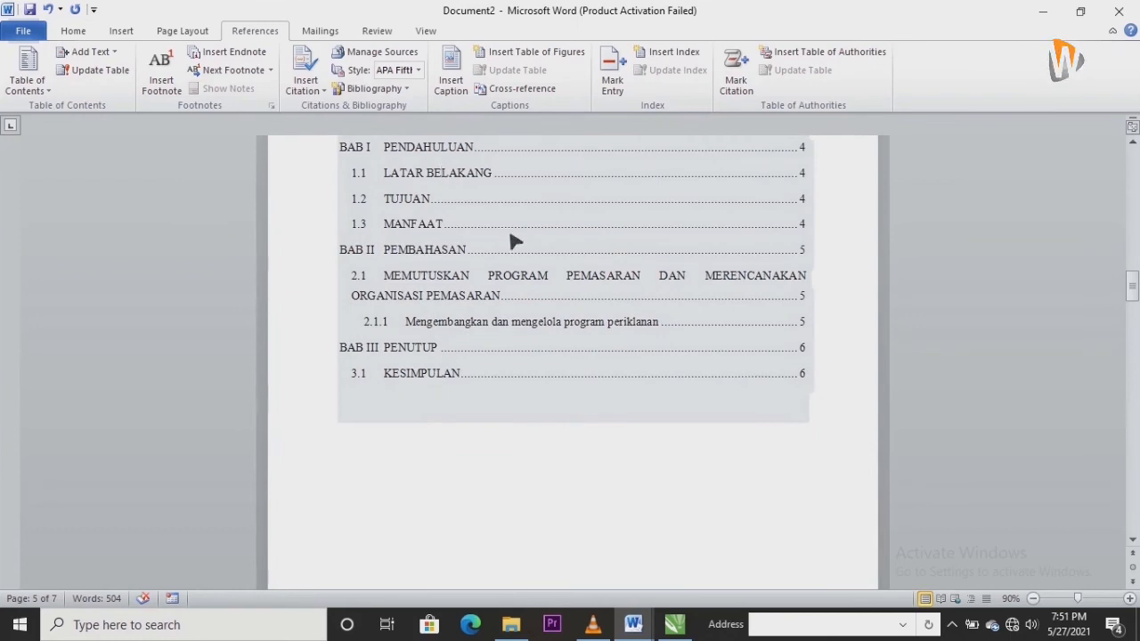
{"action": "scroll", "coordinate": [765, 262], "scroll_direction": "up", "scroll_amount": 5}
{"action": "scroll", "coordinate": [765, 267], "scroll_direction": "down", "scroll_amount": 3}
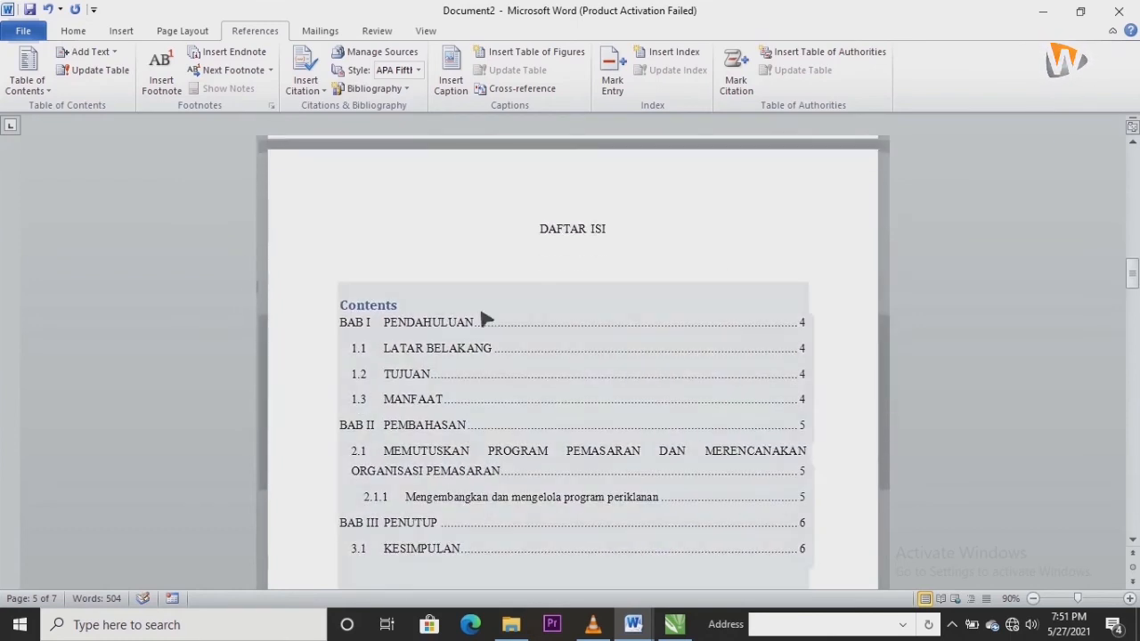
{"action": "left_click_drag", "start_coordinate": [397, 308], "coordinate": [344, 307]}
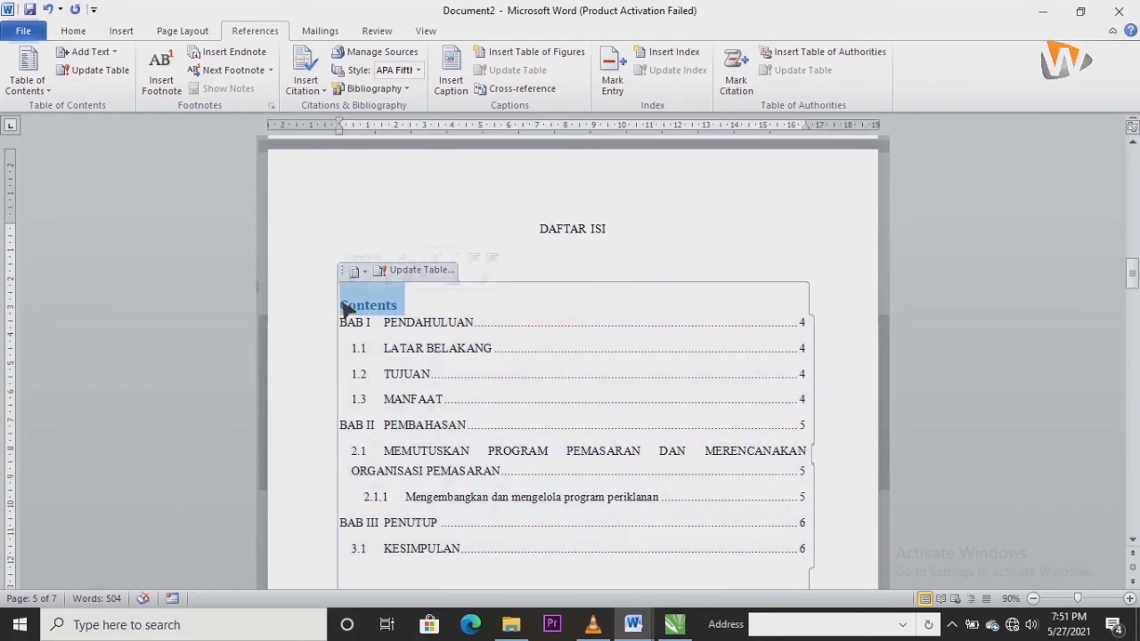
{"action": "key", "text": "BackSpace"}
{"action": "key", "text": "Delete"}
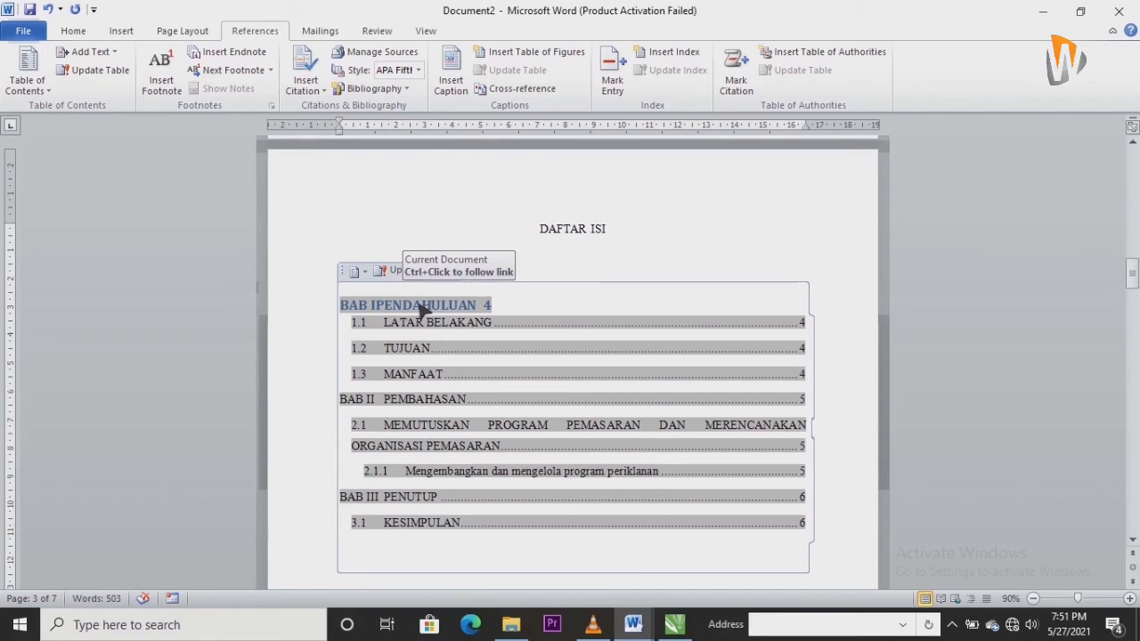
Step: Undo the removal of the empty line above the first contents entry and update only the page numbers in the table of contents
{"action": "key", "text": "ctrl+z"}
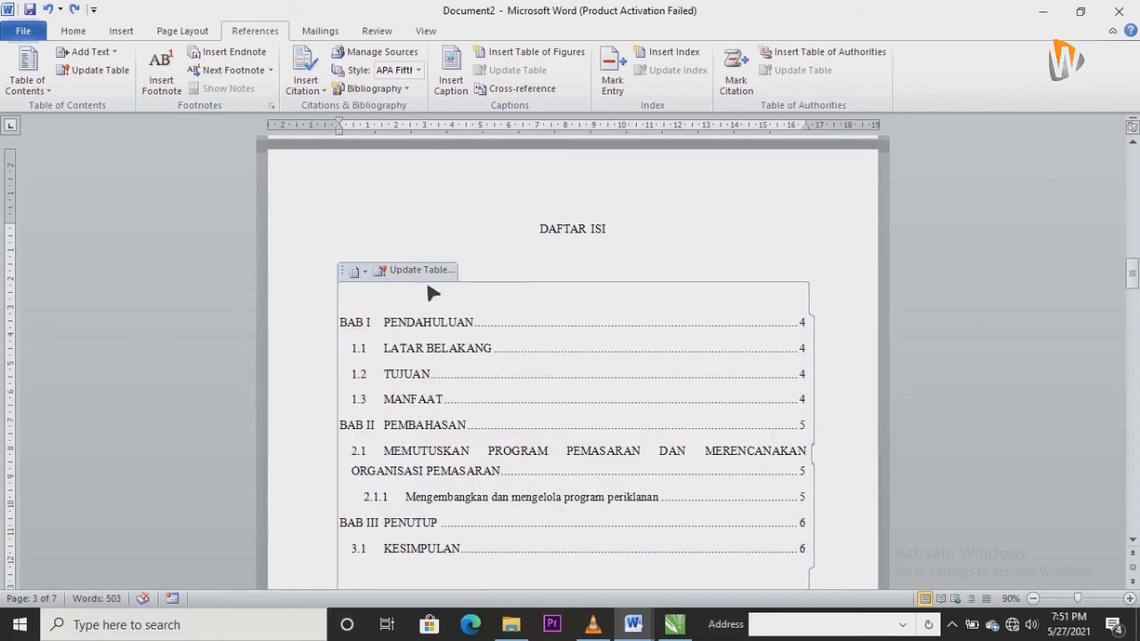
{"action": "left_click", "coordinate": [432, 276]}
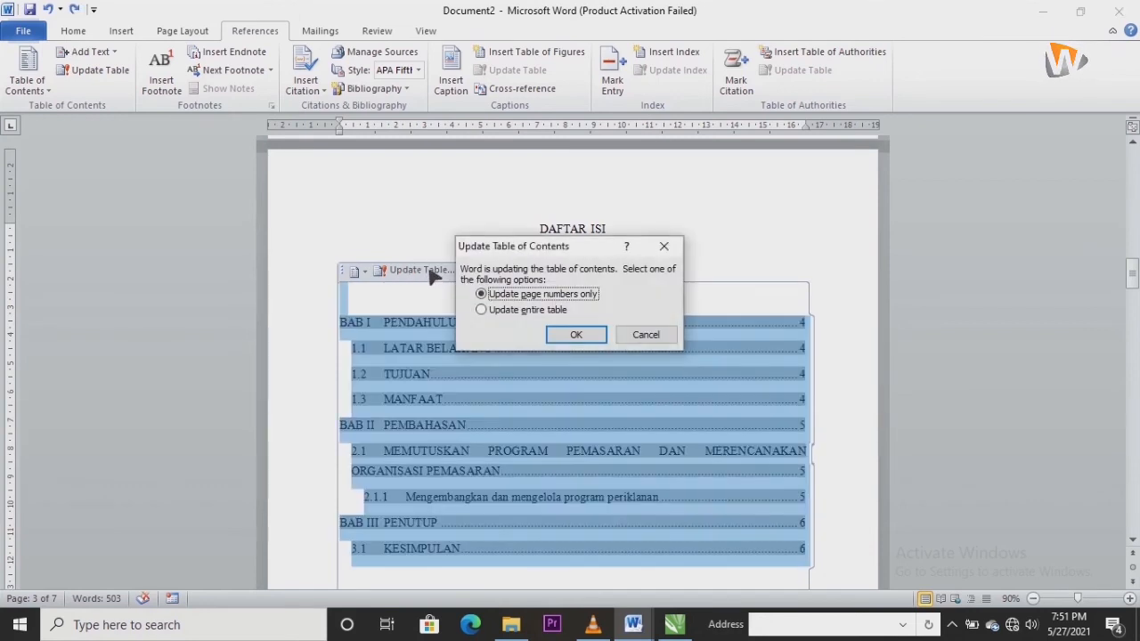
{"action": "left_click", "coordinate": [575, 334]}
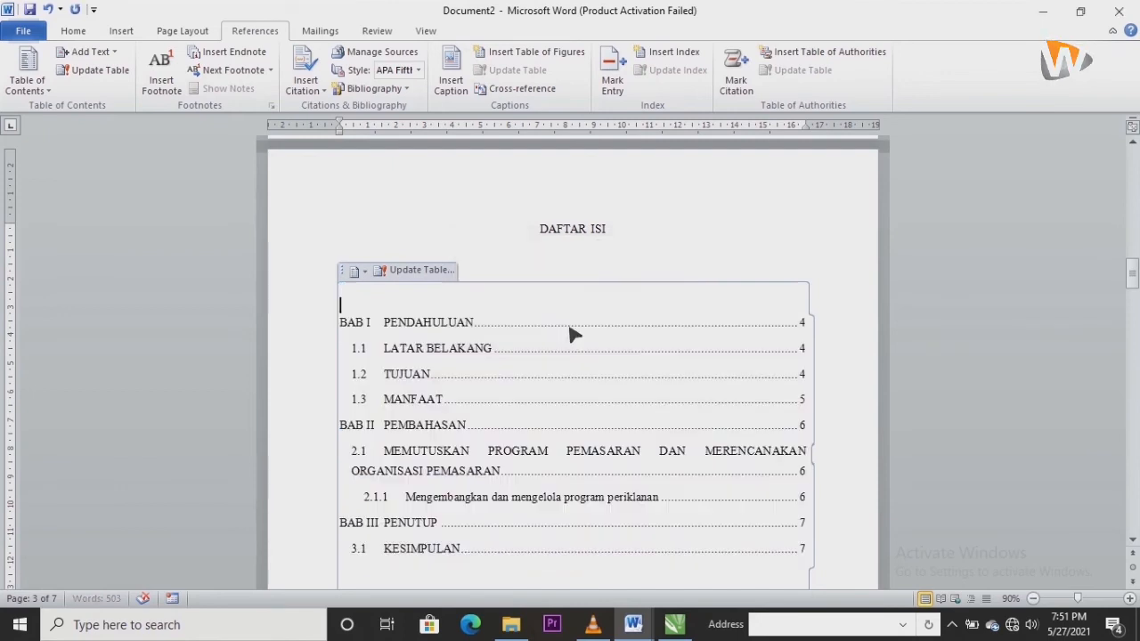
{"action": "scroll", "coordinate": [569, 334], "scroll_direction": "down", "scroll_amount": 3}
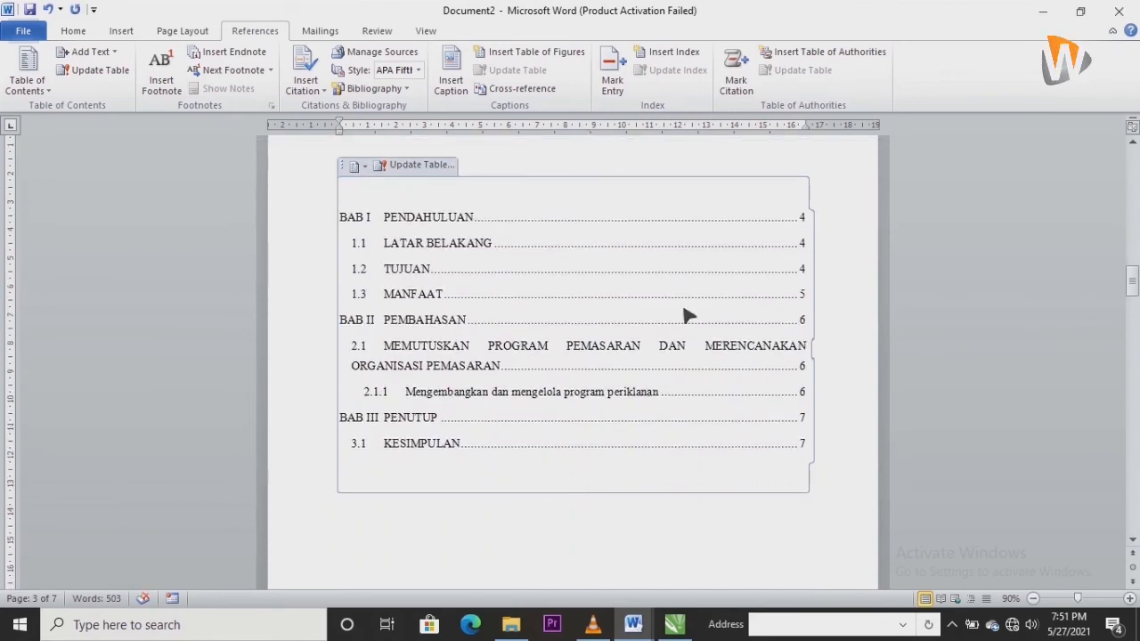
{"action": "left_click", "coordinate": [754, 305]}
{"action": "left_click", "coordinate": [541, 466]}
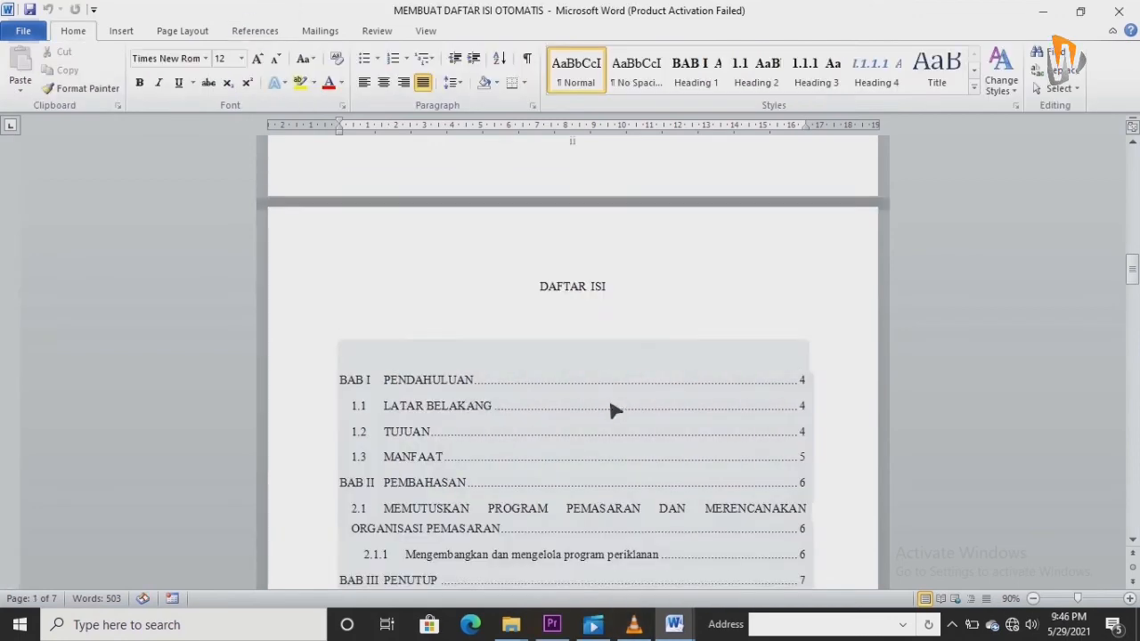
Step: Examine the table of contents and the page numbers on the front pages back to the cover page
{"action": "scroll", "coordinate": [614, 407], "scroll_direction": "down", "scroll_amount": 5}
{"action": "left_click", "coordinate": [541, 527]}
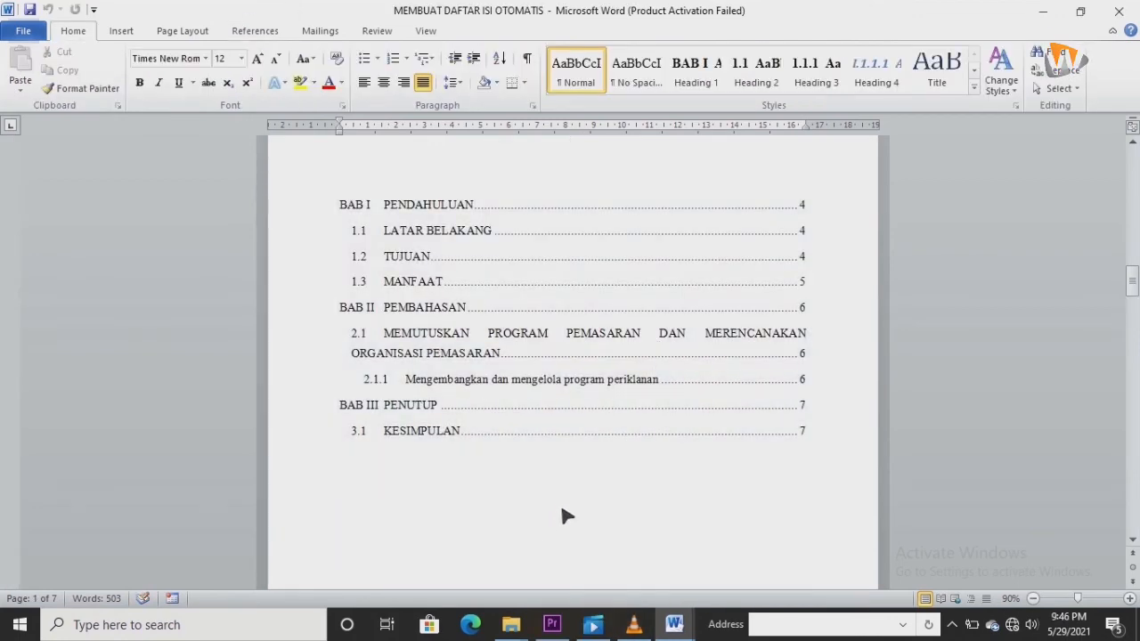
{"action": "left_click", "coordinate": [563, 518]}
{"action": "scroll", "coordinate": [563, 517], "scroll_direction": "up", "scroll_amount": 5}
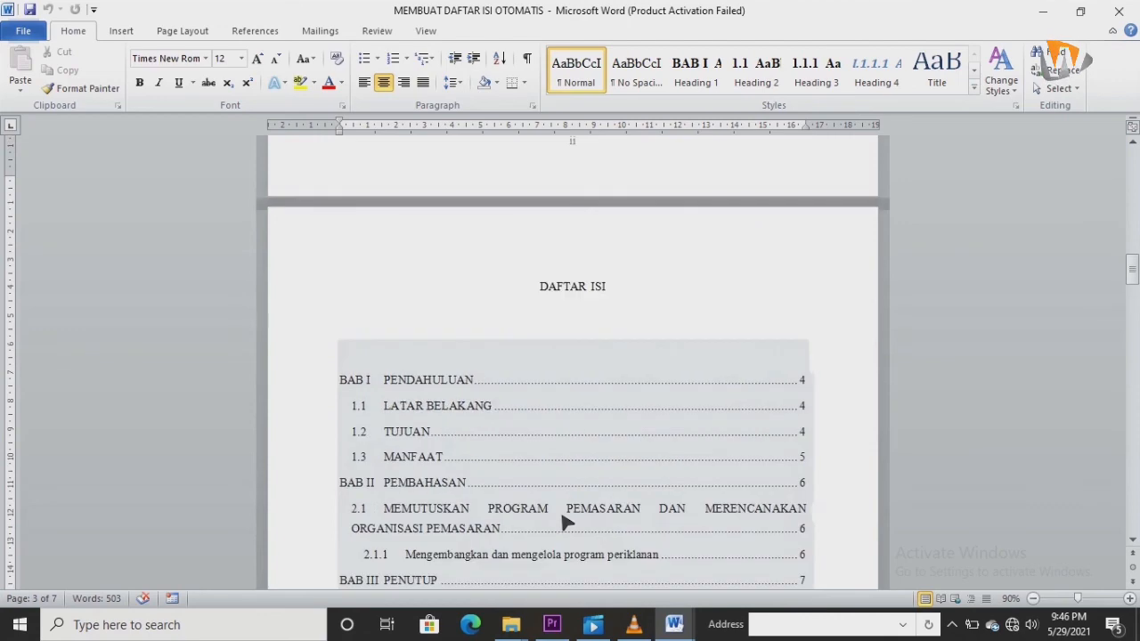
{"action": "scroll", "coordinate": [560, 521], "scroll_direction": "up", "scroll_amount": 2}
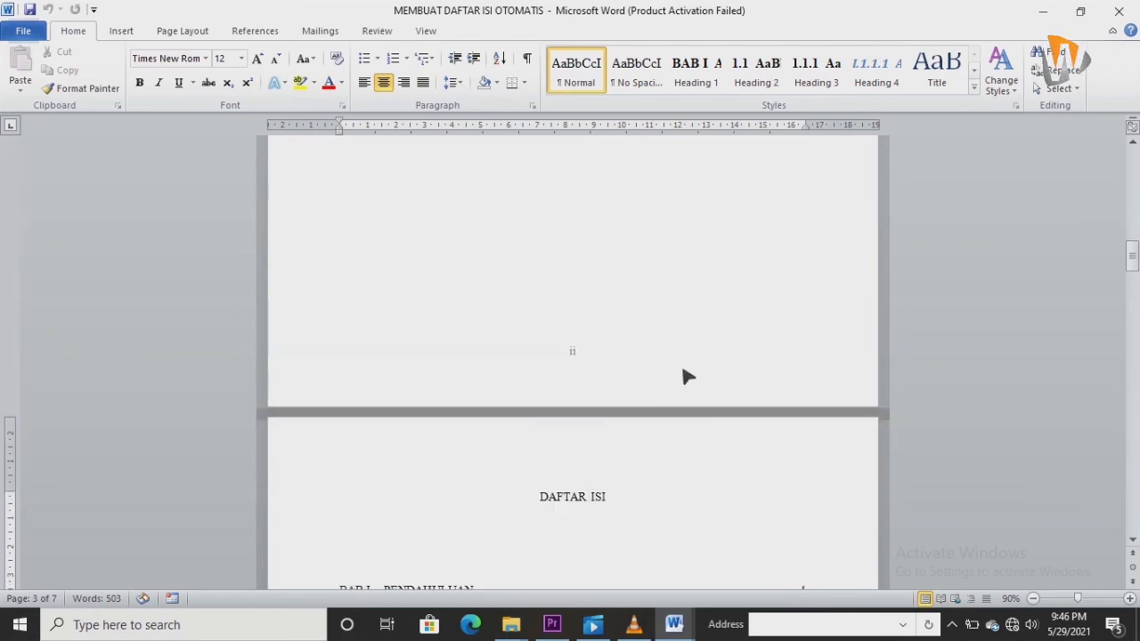
{"action": "scroll", "coordinate": [793, 361], "scroll_direction": "up", "scroll_amount": 6}
{"action": "scroll", "coordinate": [827, 326], "scroll_direction": "up", "scroll_amount": 8}
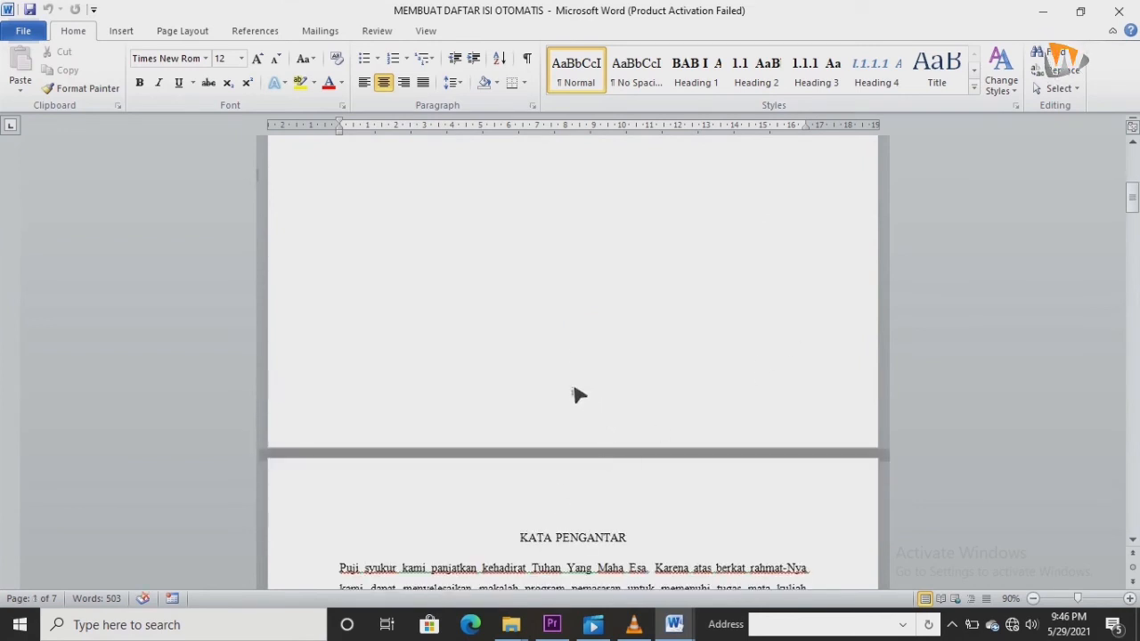
{"action": "scroll", "coordinate": [608, 401], "scroll_direction": "up", "scroll_amount": 3}
{"action": "scroll", "coordinate": [612, 405], "scroll_direction": "up", "scroll_amount": 3}
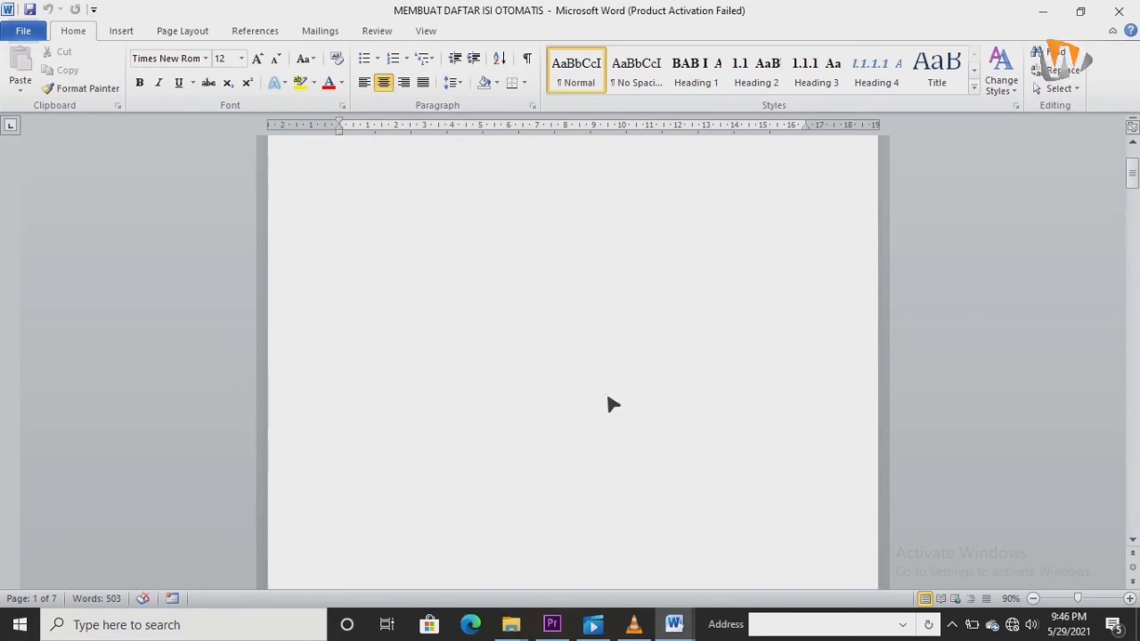
Step: Enable Different First Page for the Section 1 footer to remove the cover's page number, and close header and footer editing
{"action": "scroll", "coordinate": [612, 405], "scroll_direction": "down", "scroll_amount": 10}
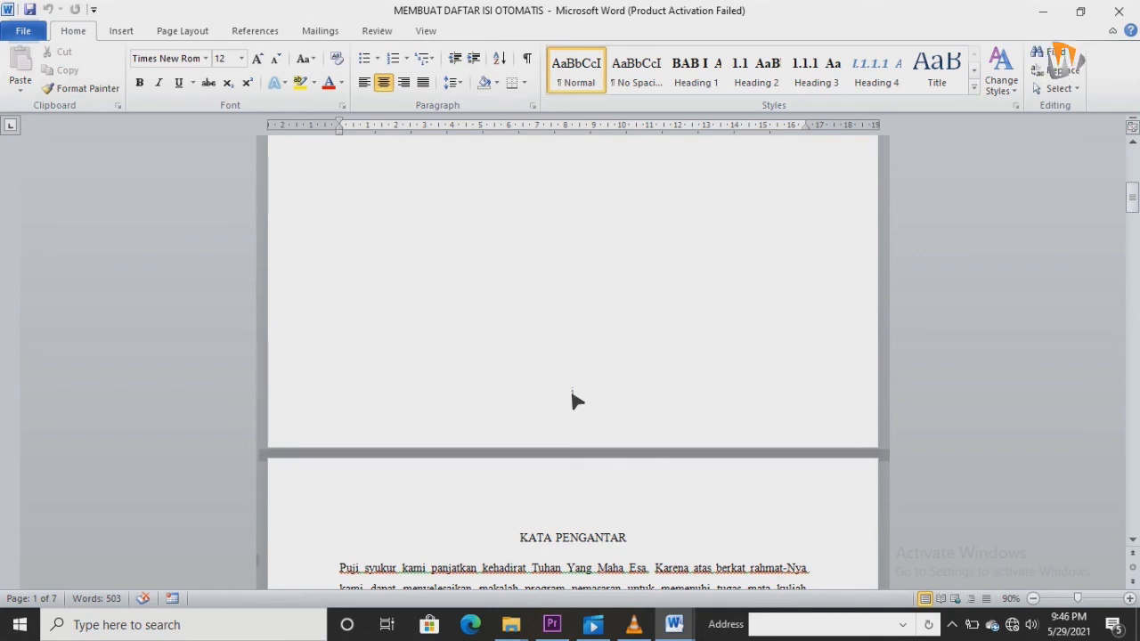
{"action": "double_click", "coordinate": [572, 393]}
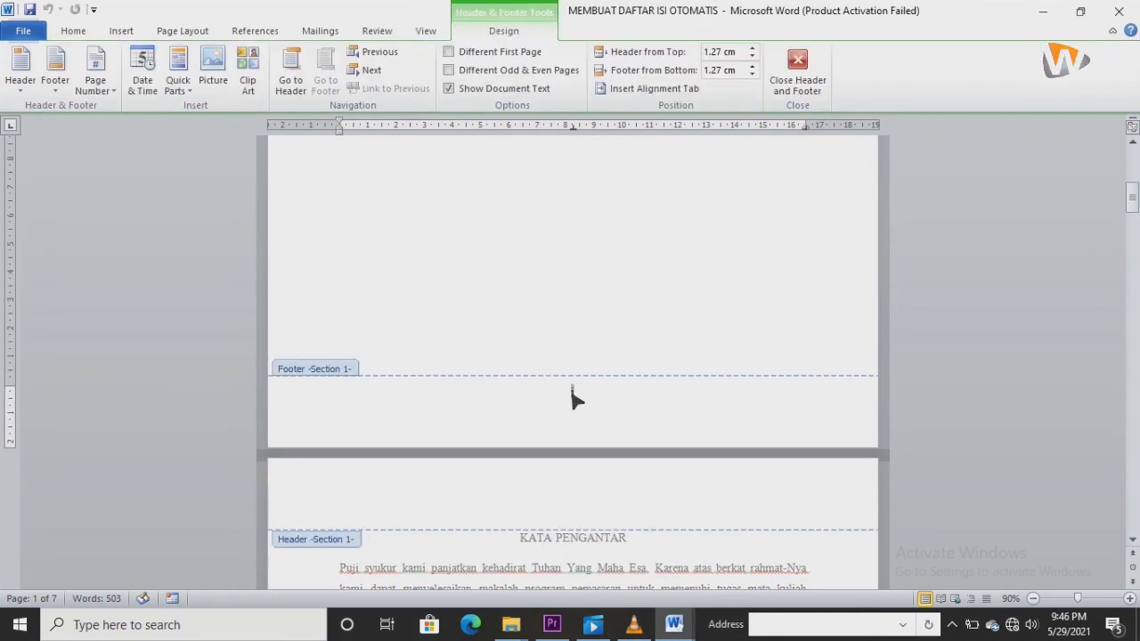
{"action": "left_click", "coordinate": [449, 52]}
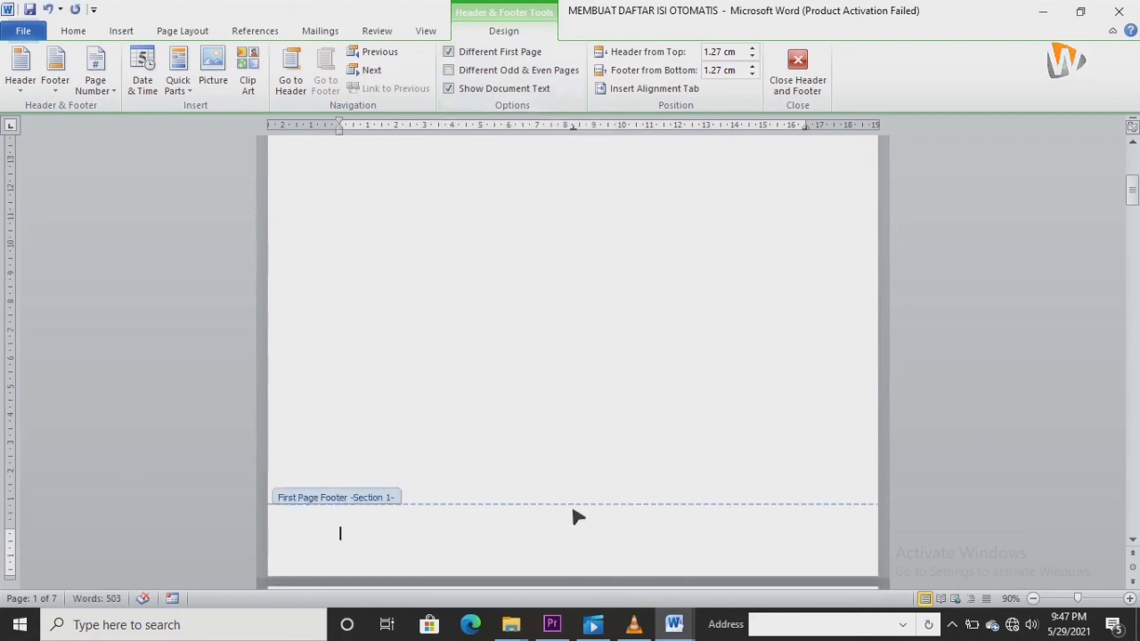
{"action": "left_click", "coordinate": [805, 93]}
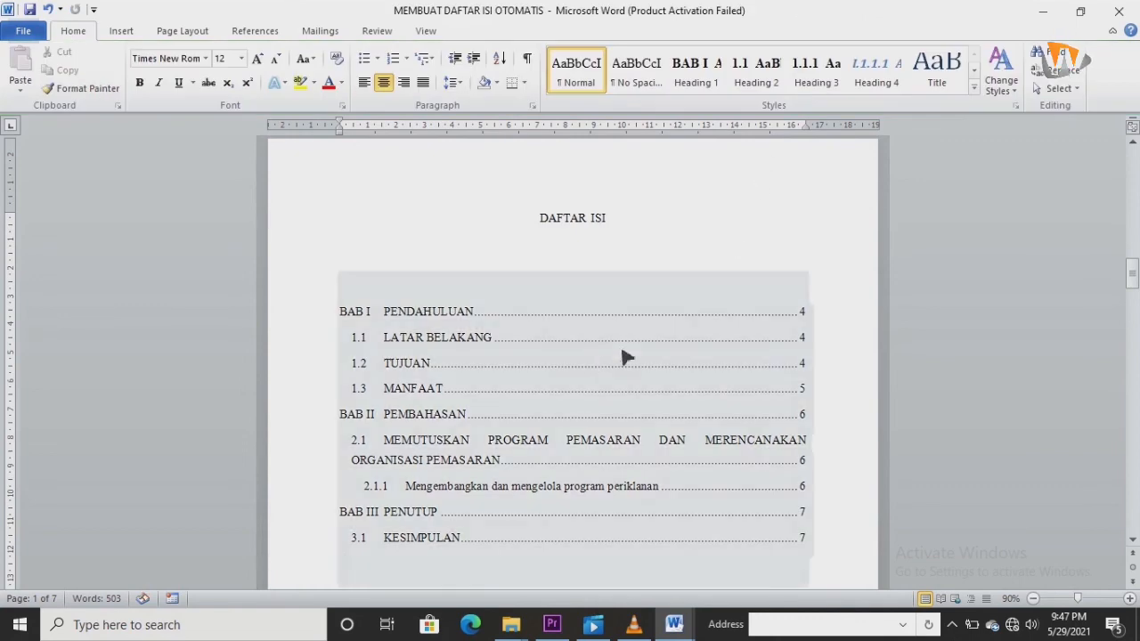
Step: Center the title MAKALAH MEMBUAT DAFTAR ISI OTOMATIS on the cover page
{"action": "scroll", "coordinate": [530, 336], "scroll_direction": "up", "scroll_amount": 10}
{"action": "scroll", "coordinate": [554, 258], "scroll_direction": "up", "scroll_amount": 15}
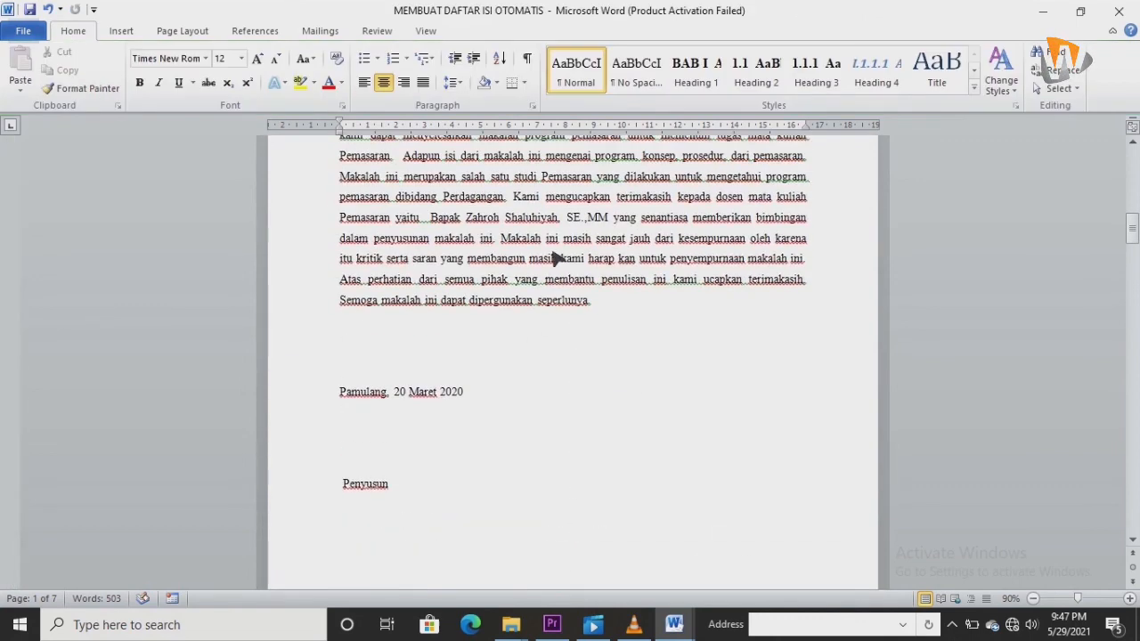
{"action": "scroll", "coordinate": [553, 258], "scroll_direction": "up", "scroll_amount": 2}
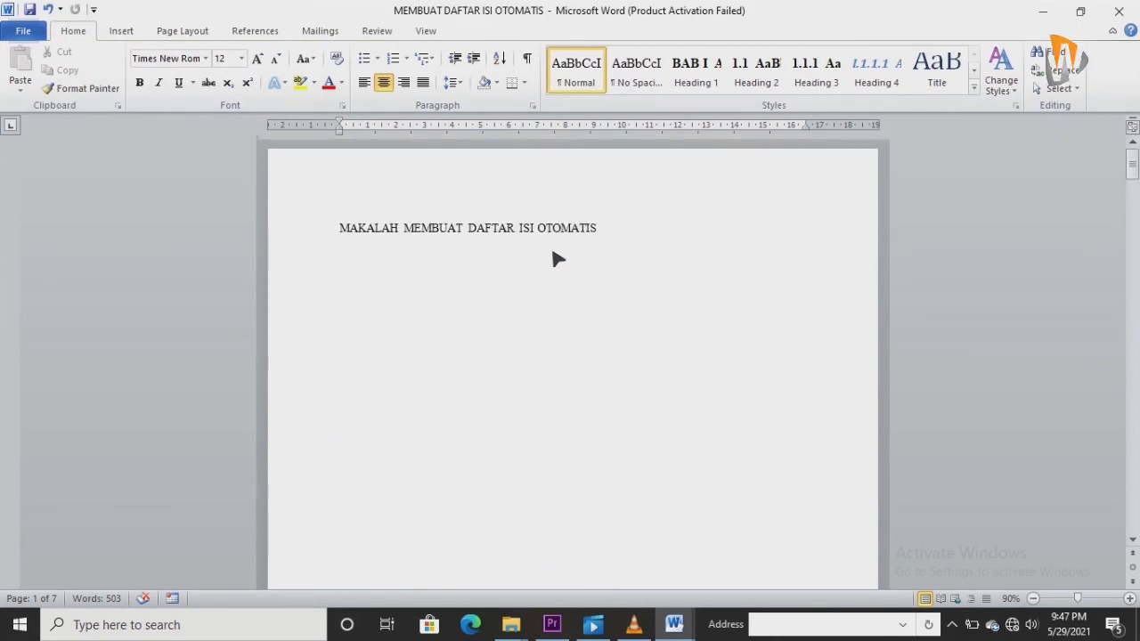
{"action": "scroll", "coordinate": [554, 258], "scroll_direction": "down", "scroll_amount": 10}
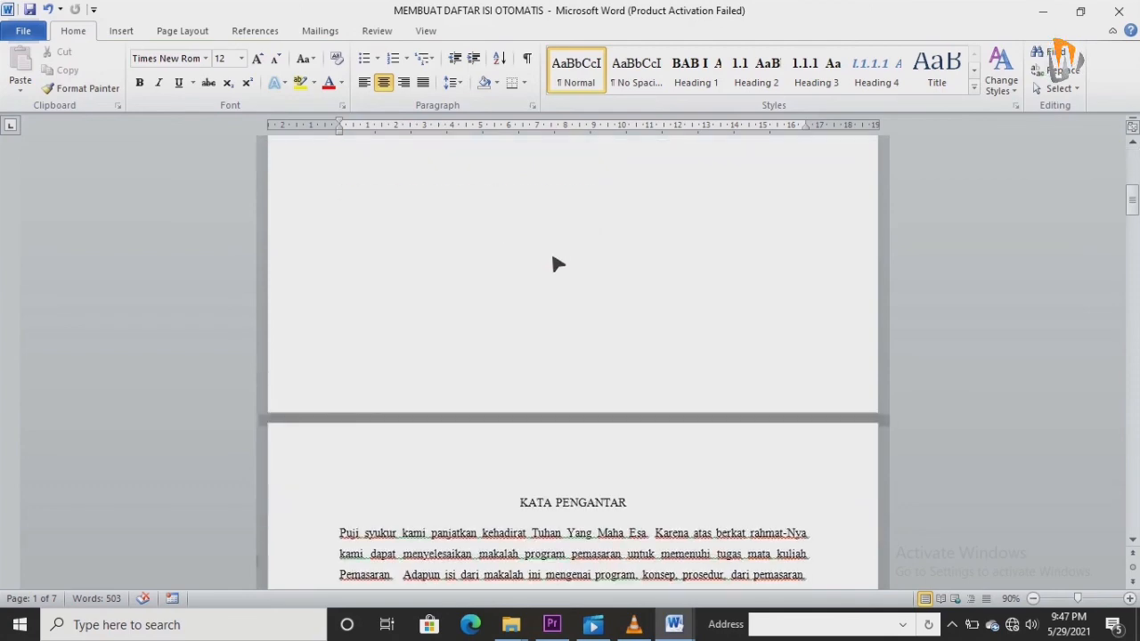
{"action": "scroll", "coordinate": [554, 269], "scroll_direction": "up", "scroll_amount": 10}
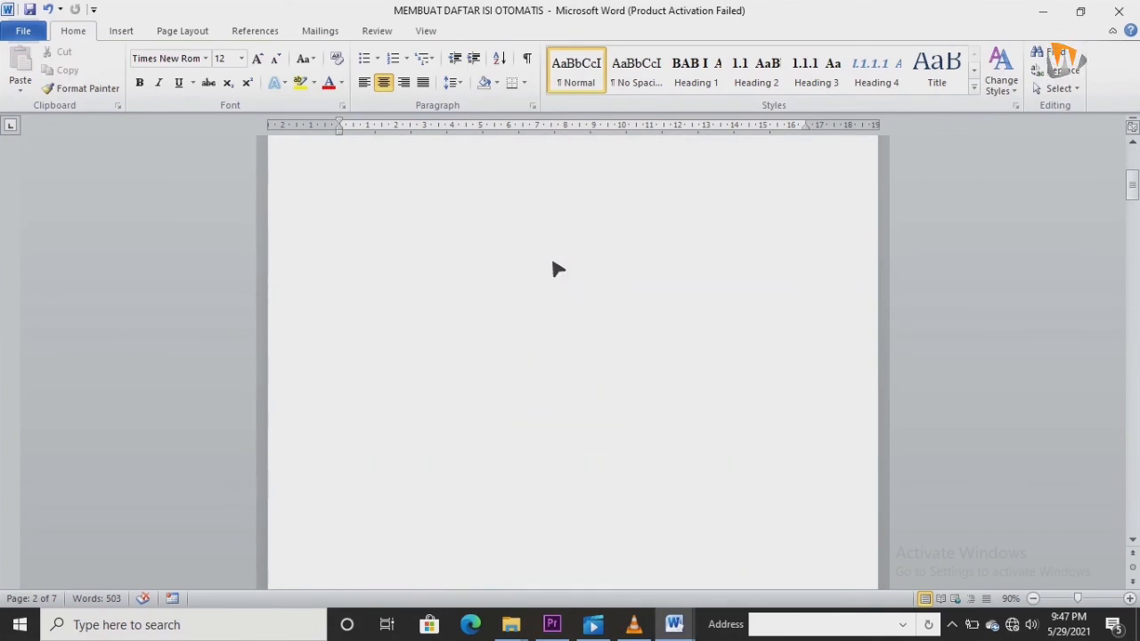
{"action": "left_click", "coordinate": [509, 233]}
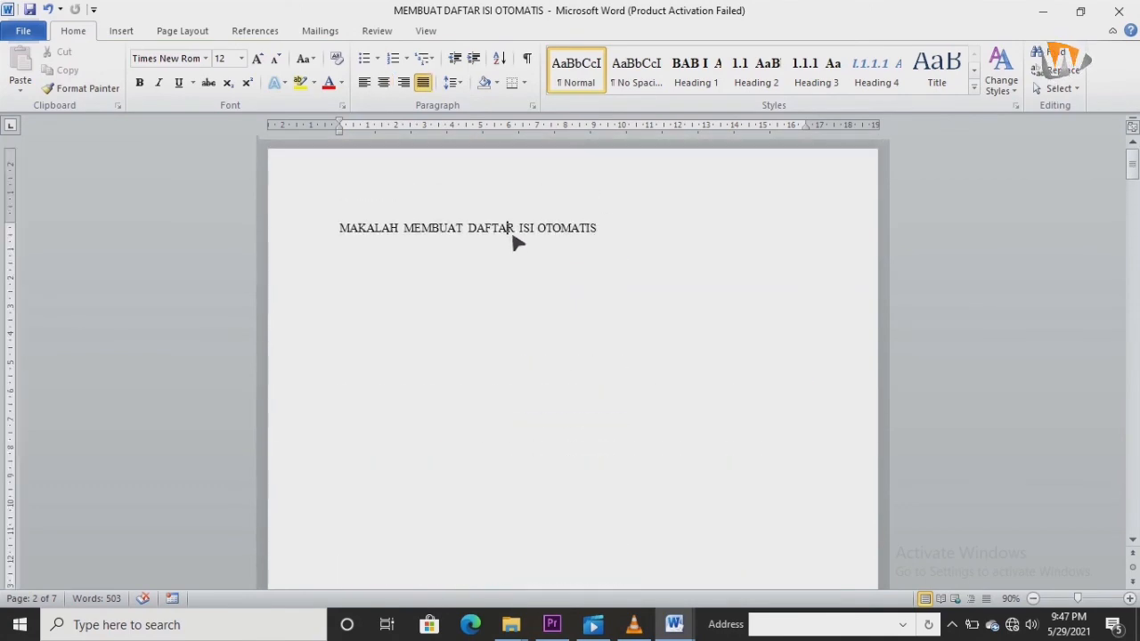
{"action": "left_click", "coordinate": [384, 82]}
{"action": "scroll", "coordinate": [570, 225], "scroll_direction": "down", "scroll_amount": 15}
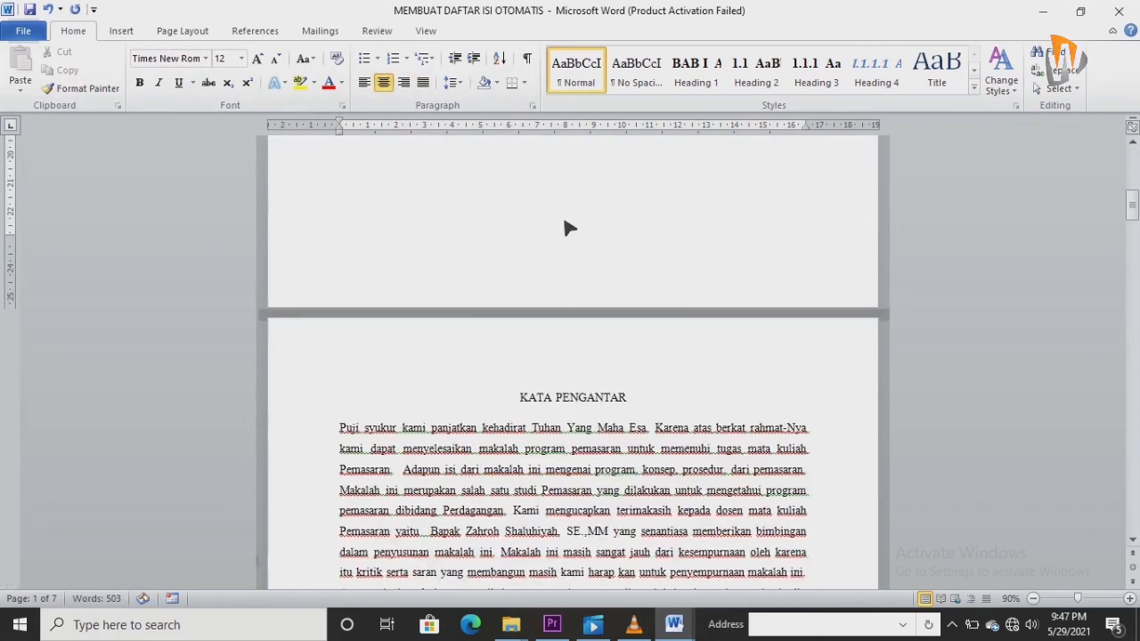